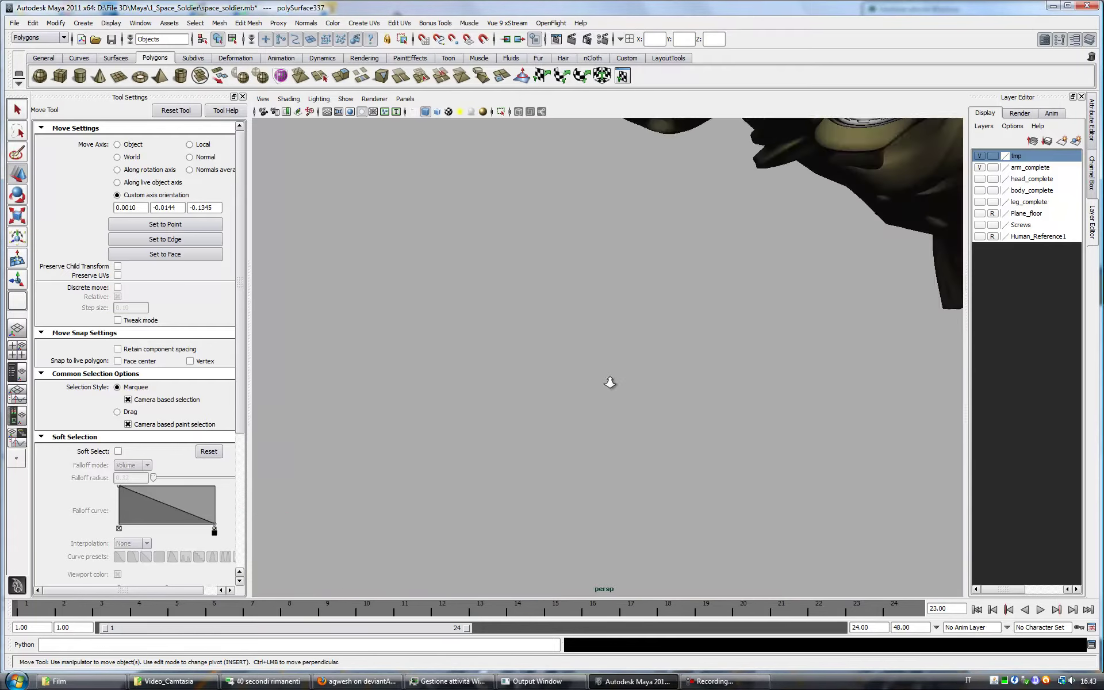
Step: Show the forearm plate's unsmoothed cage and add an edge loop along its side
key("1")
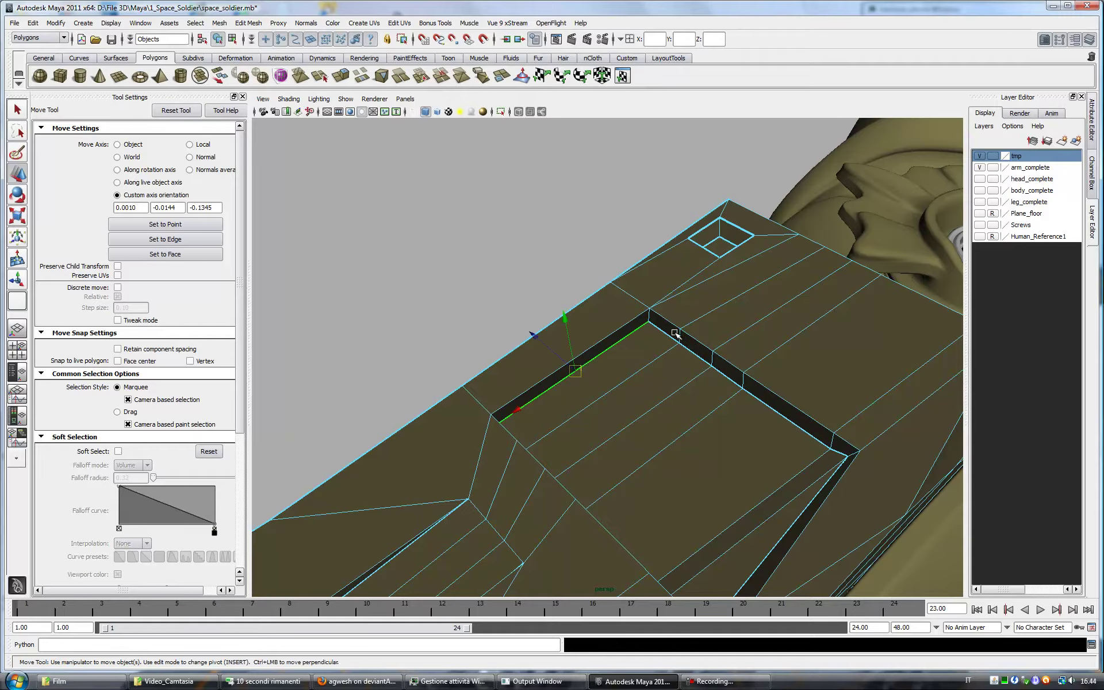
mouse_move(770, 375)
left_mouse_down("alt")
mouse_move(586, 339)
mouse_move(753, 455)
left_mouse_up("alt")
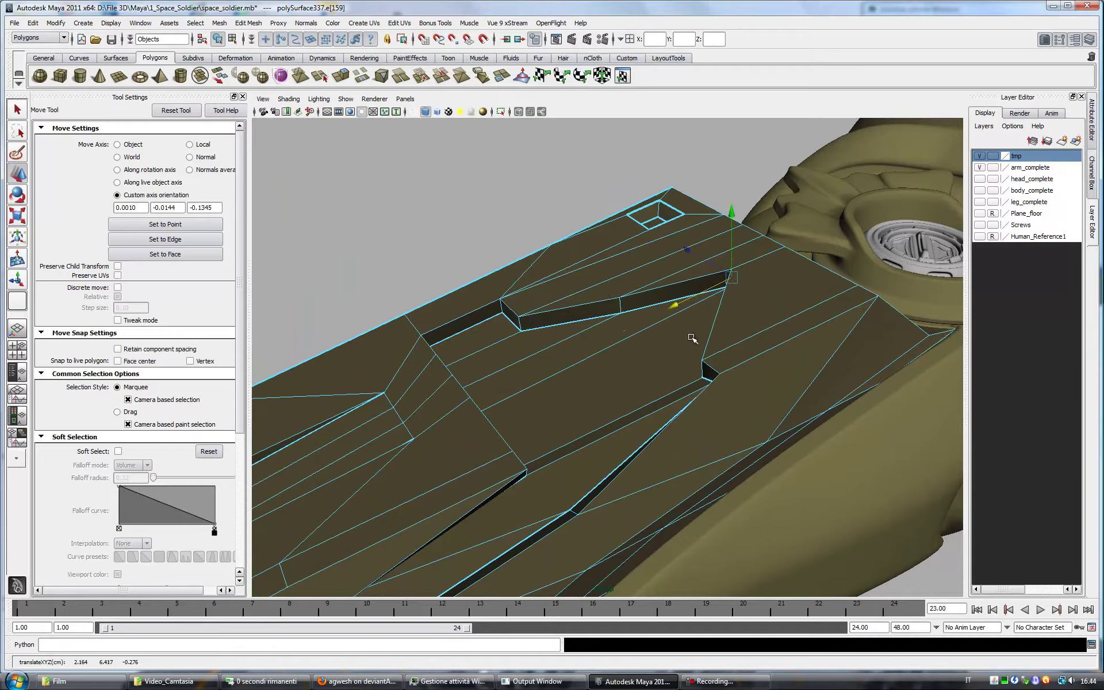
mouse_move(500, 351)
left_mouse_down("alt")
mouse_move(636, 382)
mouse_move(688, 456)
mouse_move(729, 447)
mouse_move(697, 432)
left_mouse_up("alt")
right_click_drag(566, 394, 572, 424)
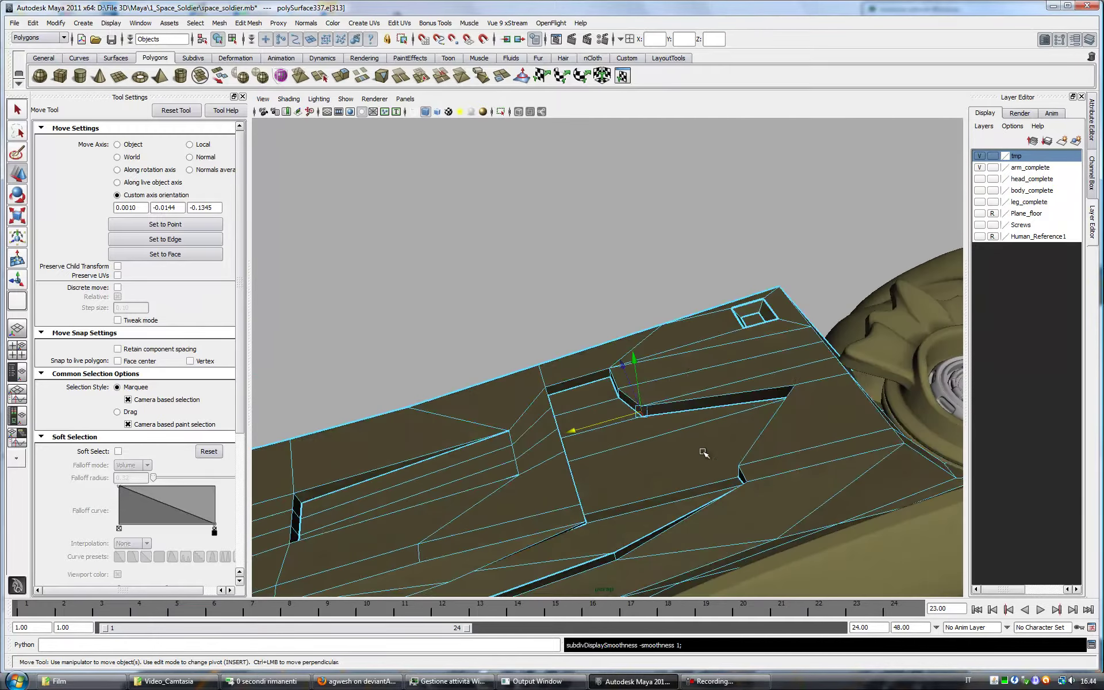
scroll(696, 392, "up", 3)
left_click_drag(632, 421, 707, 288, "alt")
left_click(248, 23)
left_click(276, 115)
Step: Extrude a face on the forearm plate and turn smooth preview back on
key("q")
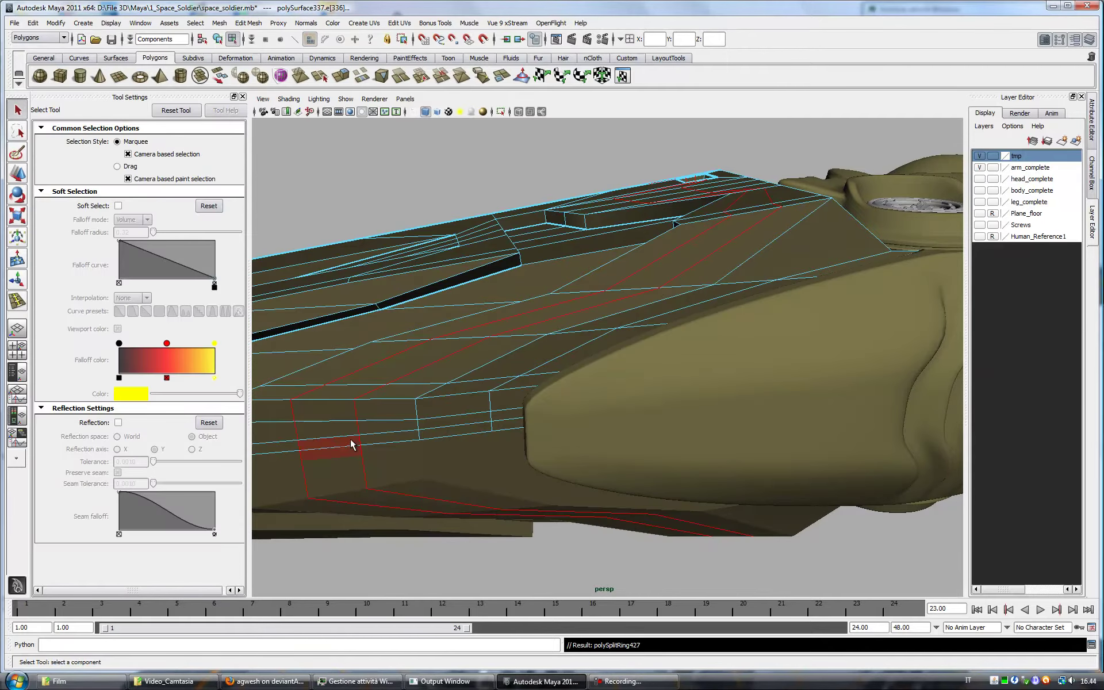
left_click(566, 309)
mouse_move(615, 316)
left_mouse_down("alt")
mouse_move(461, 408)
mouse_move(645, 419)
mouse_move(711, 339)
left_mouse_up("alt")
key("ctrl+e")
key("q")
key("3")
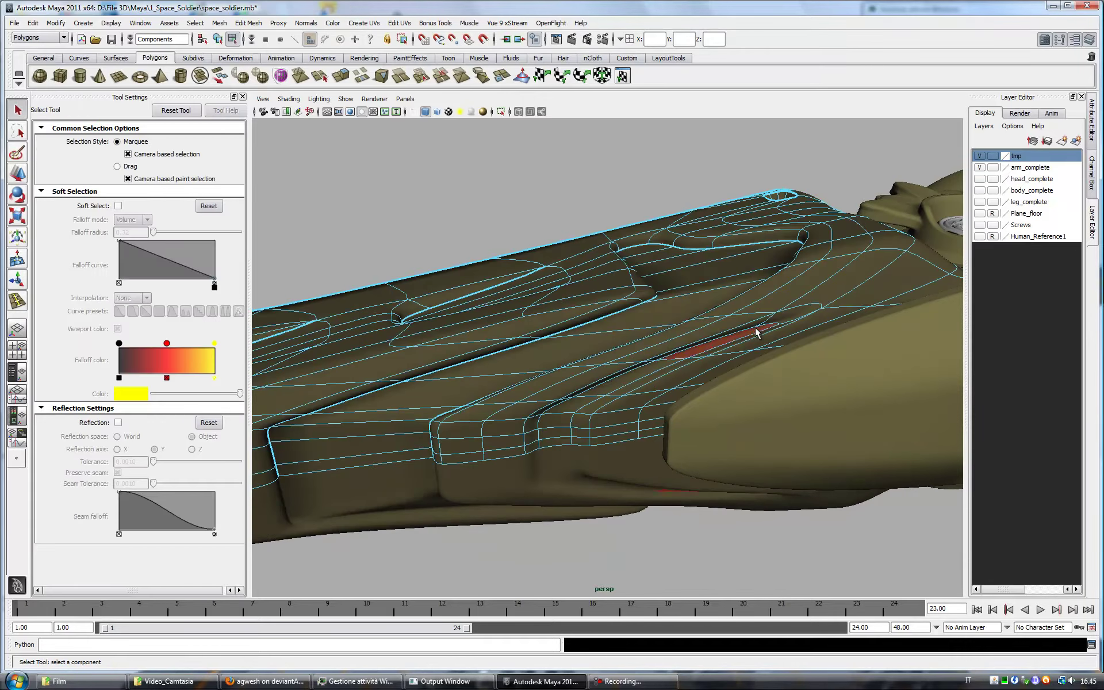
Step: Crease the edges along the plate's side groove and inspect them on the cage
left_click(249, 23)
left_click(264, 348)
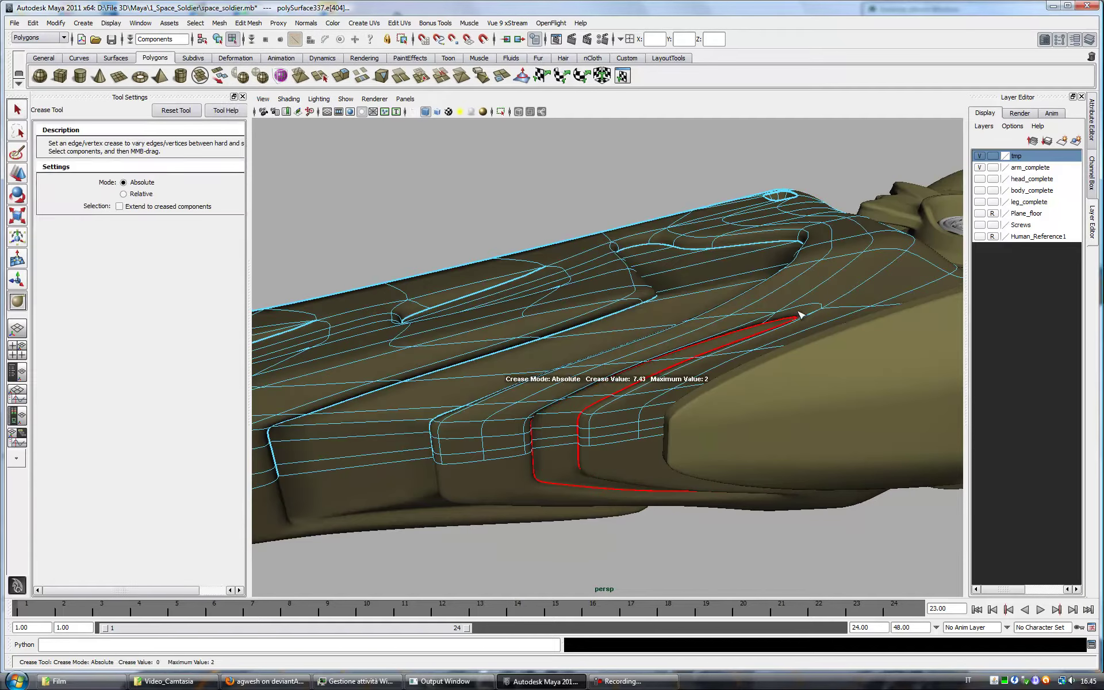
key("q")
key("1")
left_click_drag(801, 312, 663, 404, "alt")
mouse_move(663, 404)
right_mouse_down("alt")
mouse_move(737, 387)
mouse_move(845, 280)
right_mouse_up("alt")
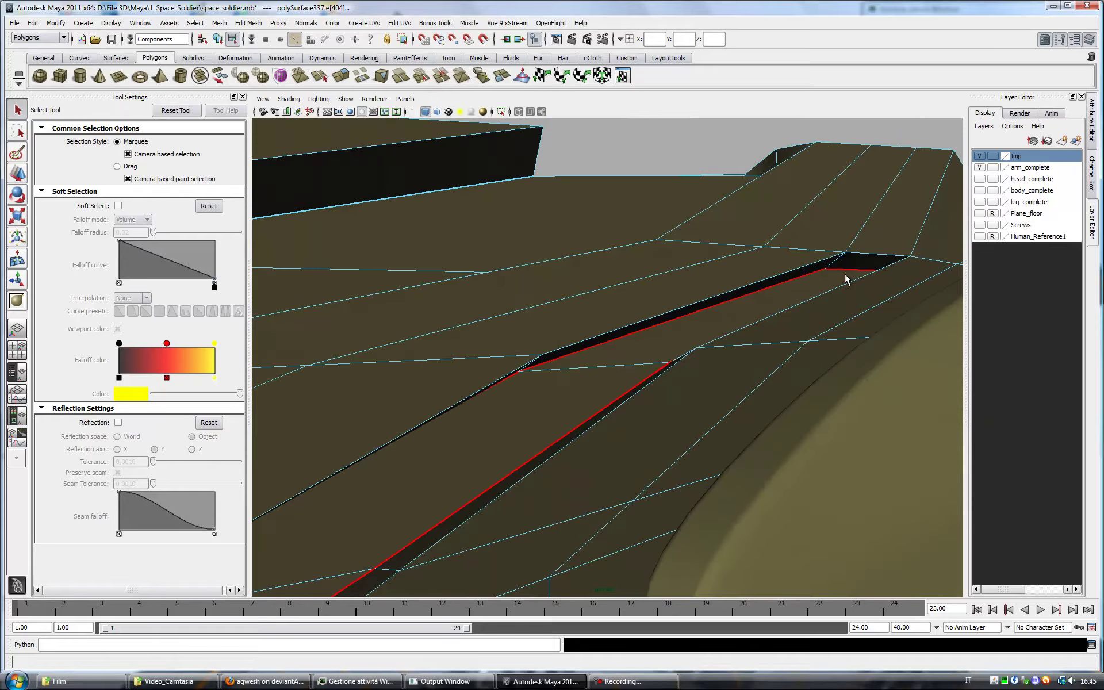
Step: Move the groove edges along a Set to Edge axis, then return to object selection
key("w")
left_click(165, 238)
left_click(845, 269)
mouse_move(863, 239)
left_mouse_down("alt")
mouse_move(840, 301)
mouse_move(704, 371)
mouse_move(749, 377)
mouse_move(741, 399)
left_mouse_up("alt")
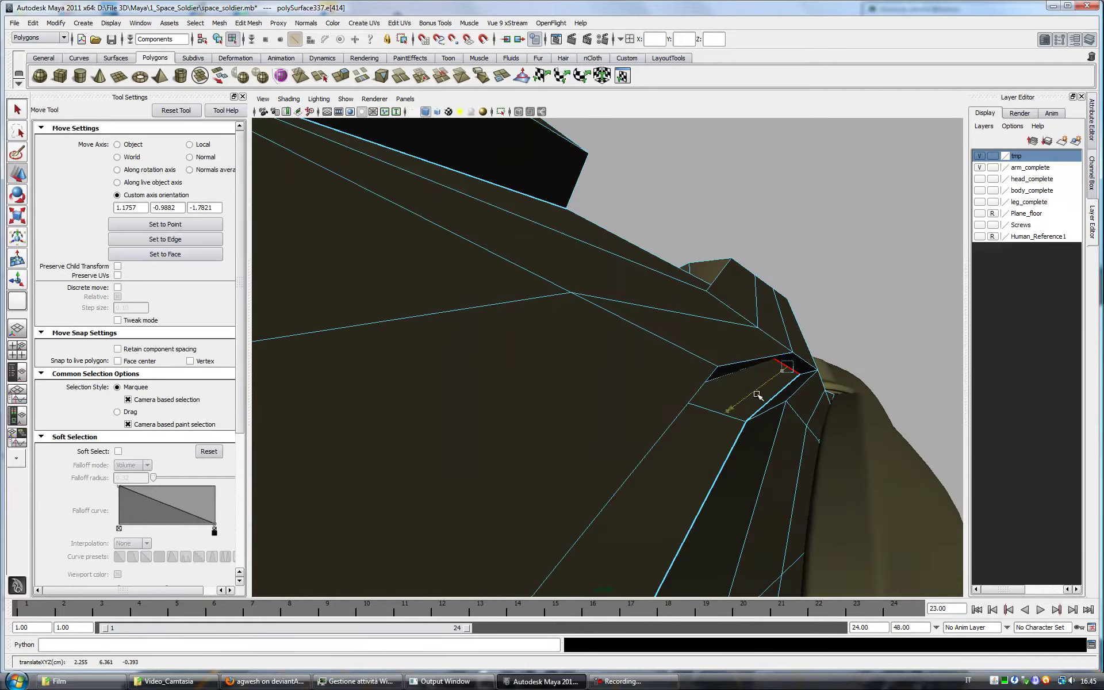
left_click(194, 244)
left_click(783, 364)
mouse_move(783, 364)
left_mouse_down("alt")
mouse_move(623, 458)
mouse_move(593, 403)
mouse_move(628, 451)
mouse_move(646, 433)
mouse_move(554, 487)
left_mouse_up("alt")
key("q")
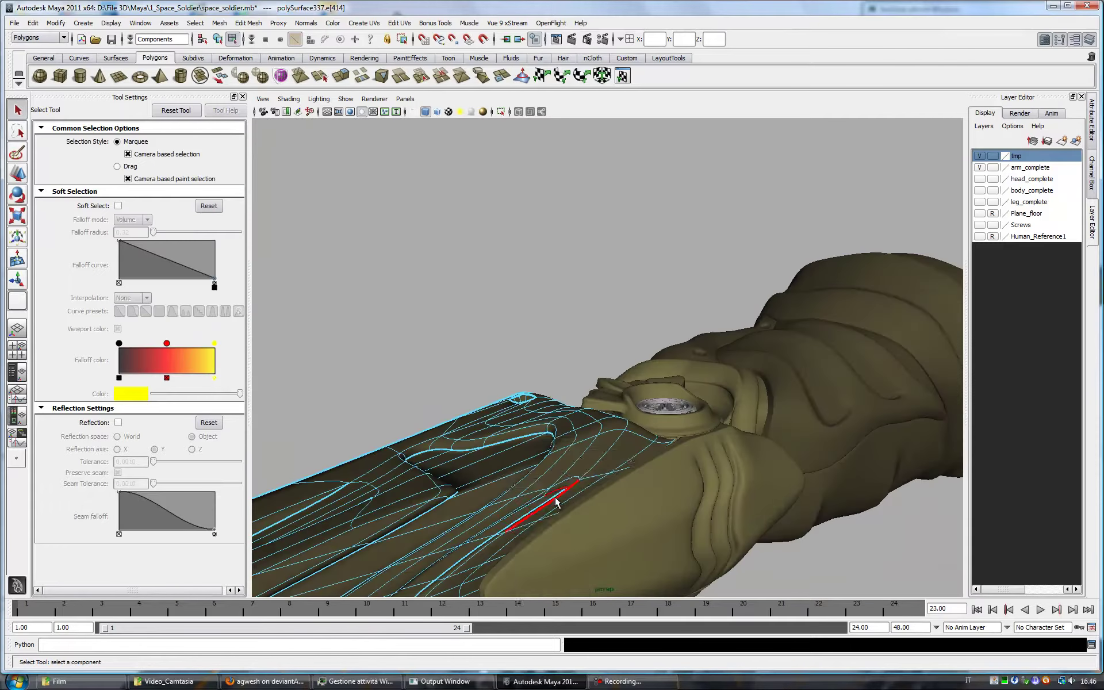
key("F8")
mouse_move(637, 275)
left_mouse_down("alt")
mouse_move(616, 382)
mouse_move(556, 423)
mouse_move(697, 437)
mouse_move(678, 438)
mouse_move(661, 402)
left_mouse_up("alt")
Step: Insert sets of 5 edge loops across segments of polySurface346
left_click(661, 402)
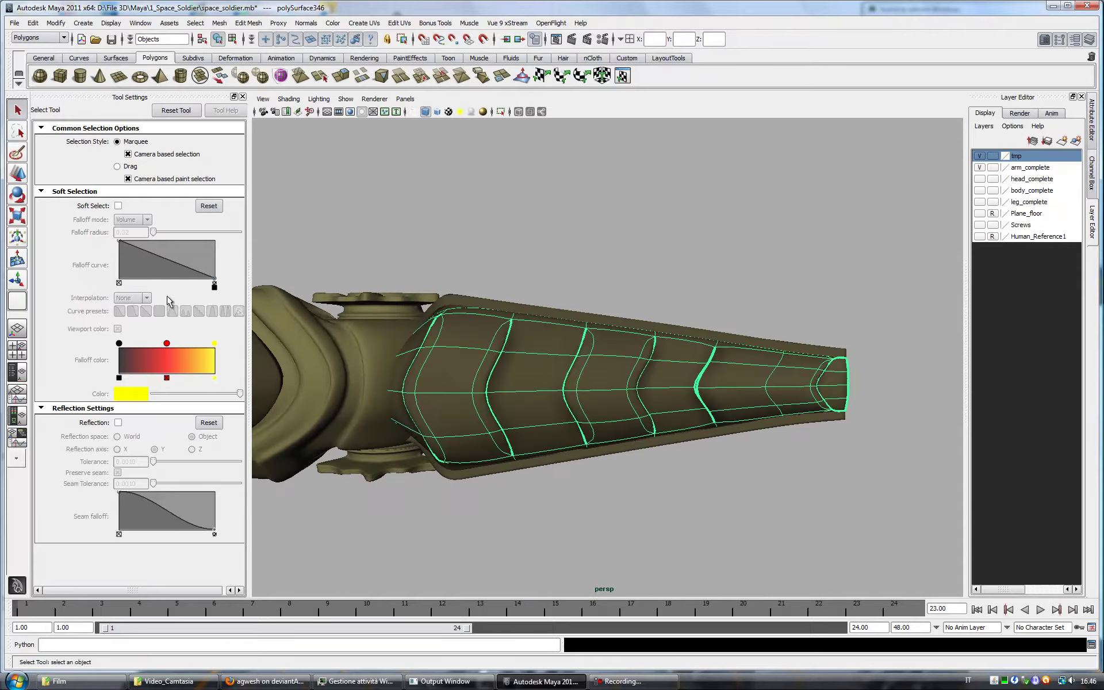
left_click(248, 23)
left_click(277, 111)
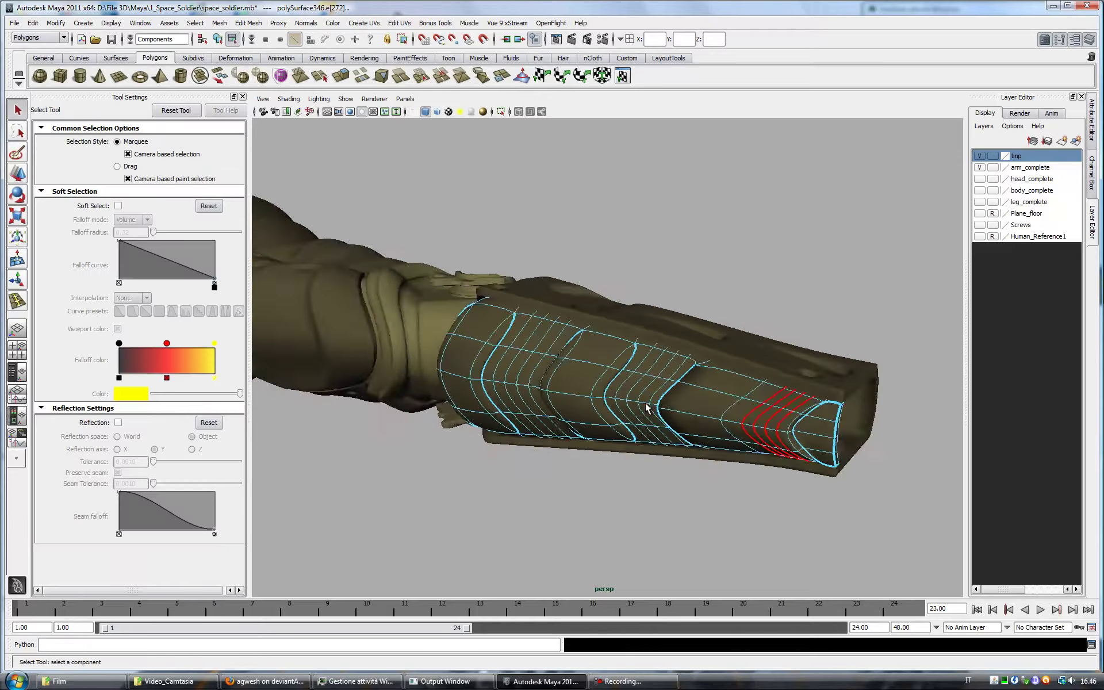
left_click_drag(768, 408, 678, 396, "alt")
left_click_drag(190, 220, 200, 220)
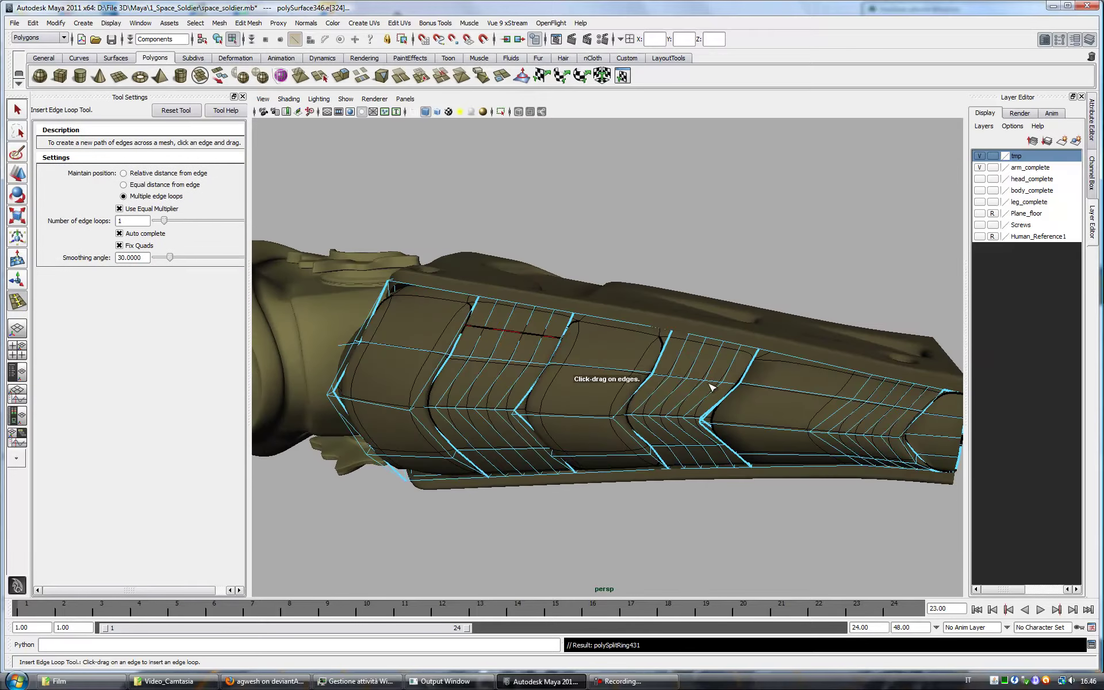
left_click_drag(865, 394, 700, 448, "alt")
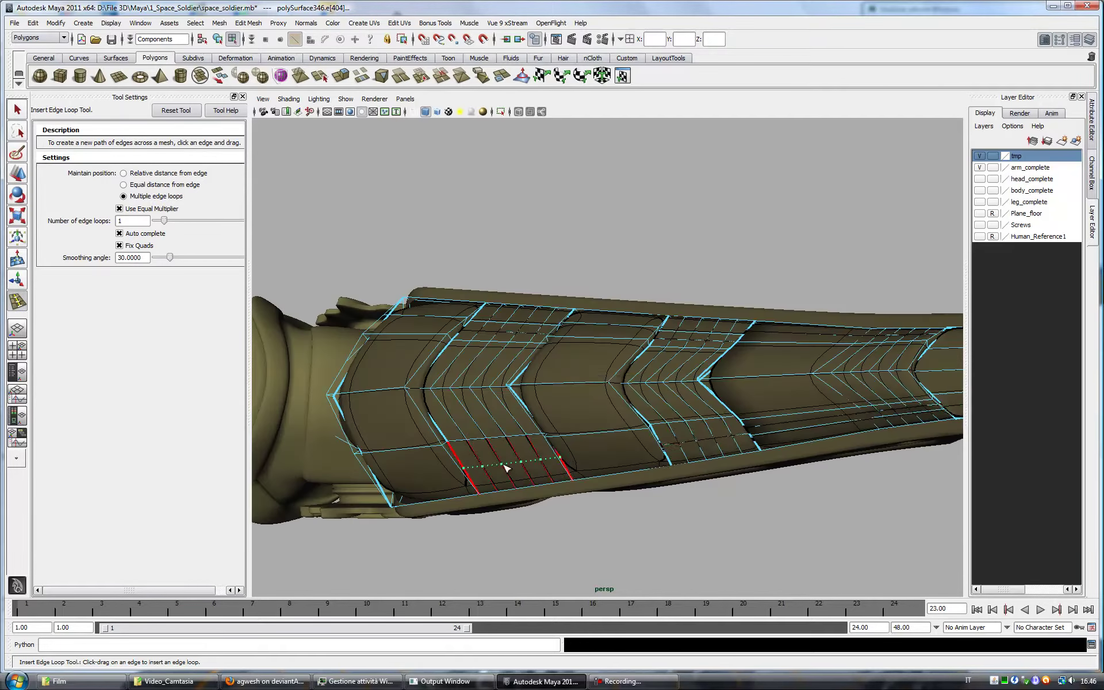
left_click_drag(505, 467, 504, 468)
key("q")
Step: Add edge loops across the remaining plate segments and switch to face selection
left_click_drag(505, 468, 533, 355, "alt")
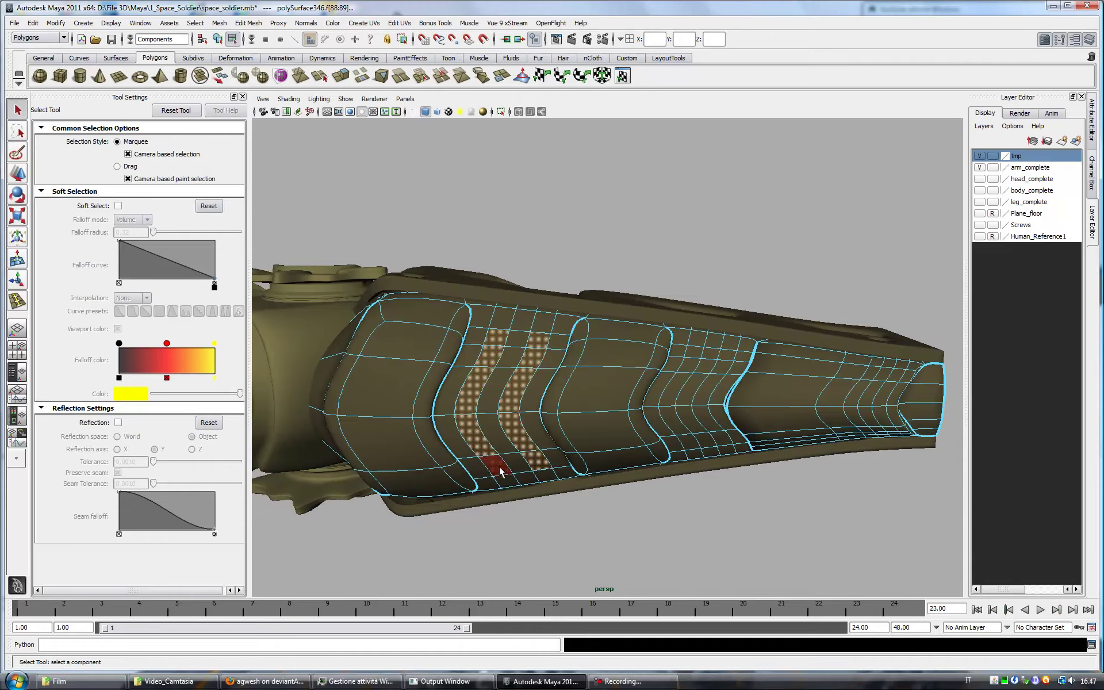
left_click_drag(560, 389, 577, 443, "alt")
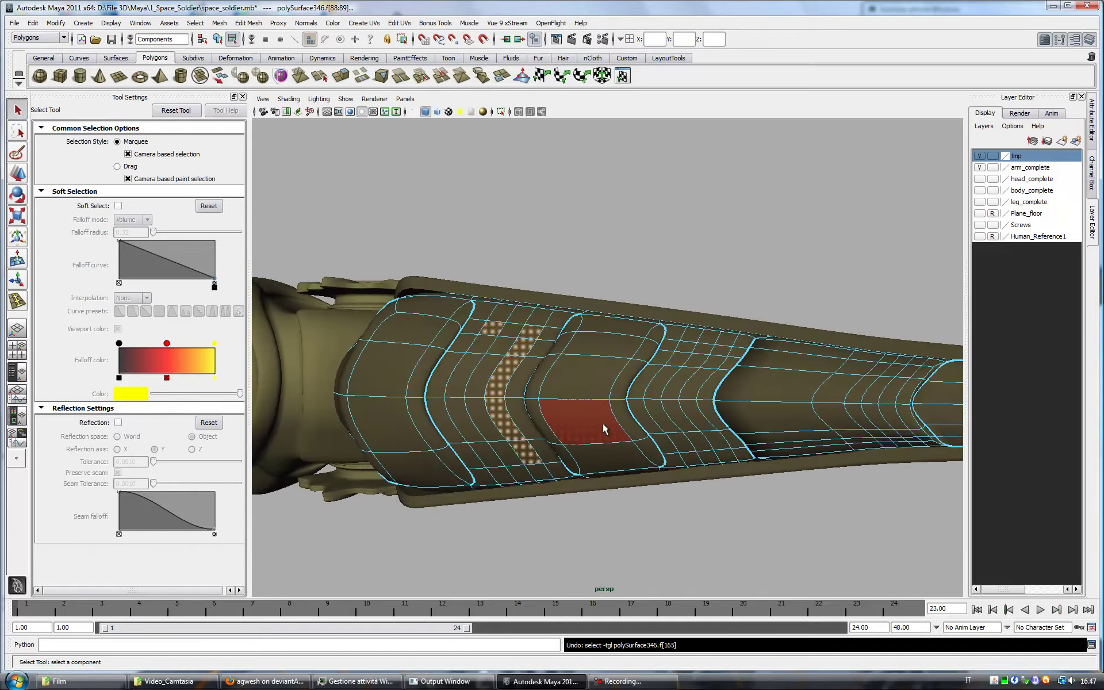
left_click_drag(601, 412, 579, 336, "alt")
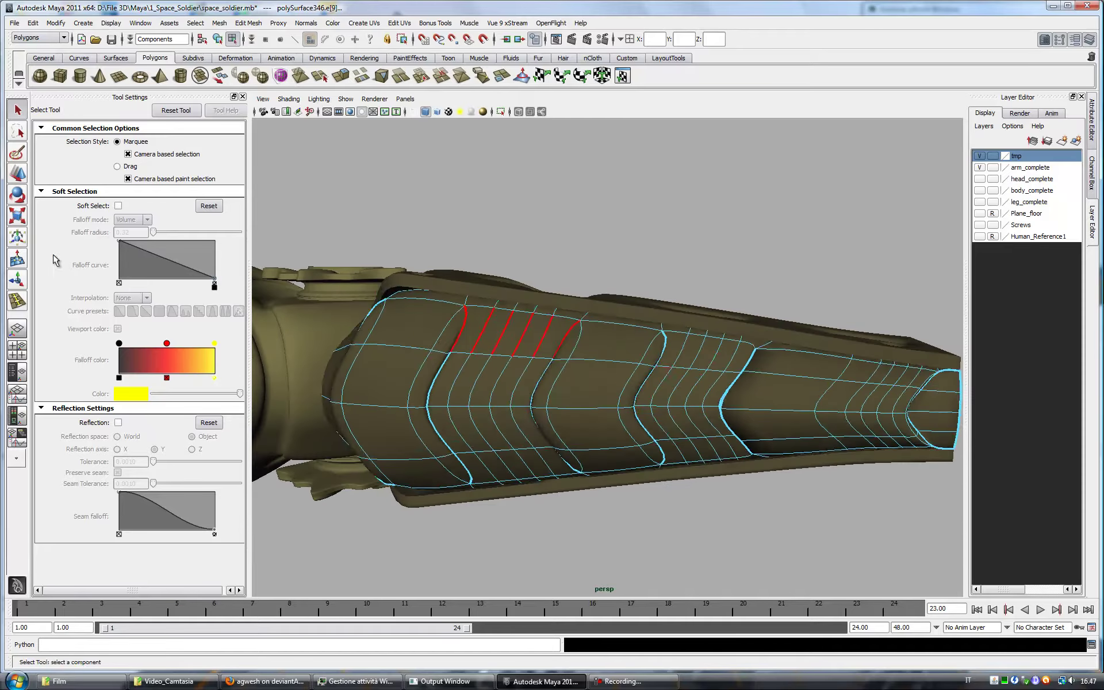
key("y")
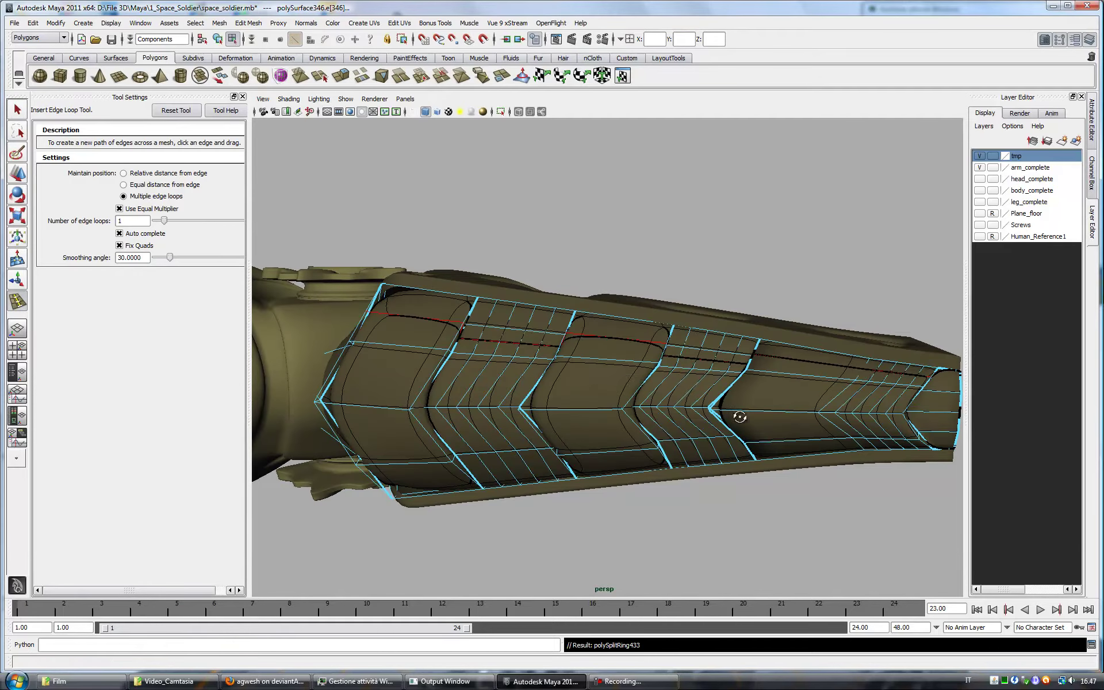
mouse_move(740, 417)
left_mouse_down("alt")
mouse_move(850, 431)
mouse_move(882, 492)
mouse_move(698, 453)
left_mouse_up("alt")
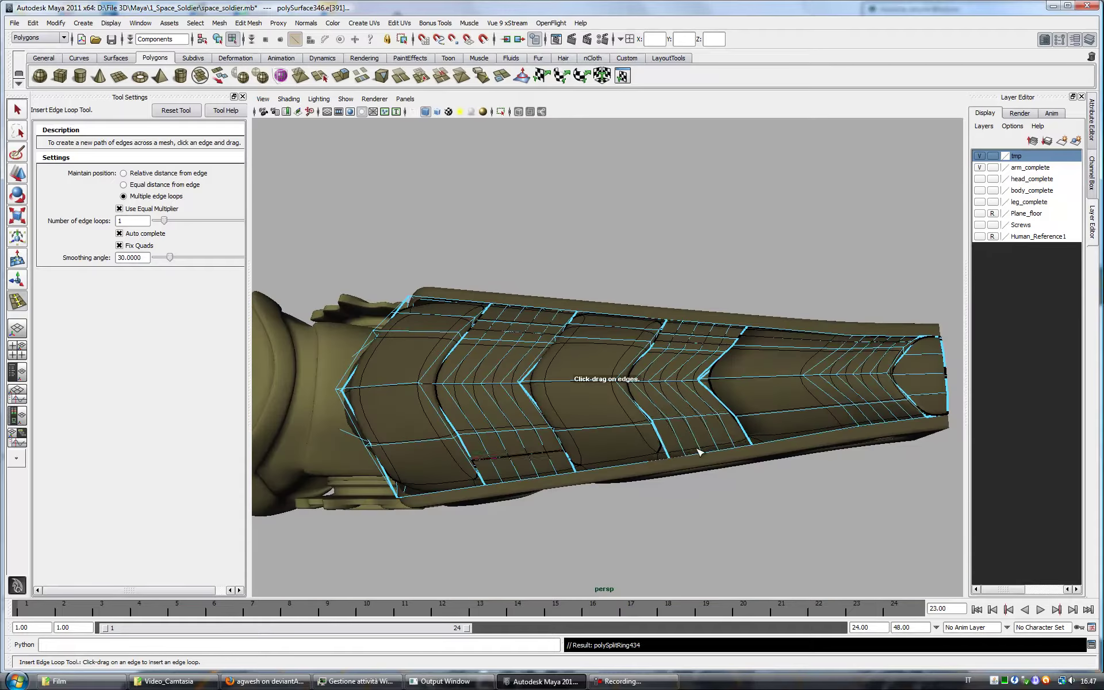
left_click_drag(850, 429, 716, 454, "alt")
key("q")
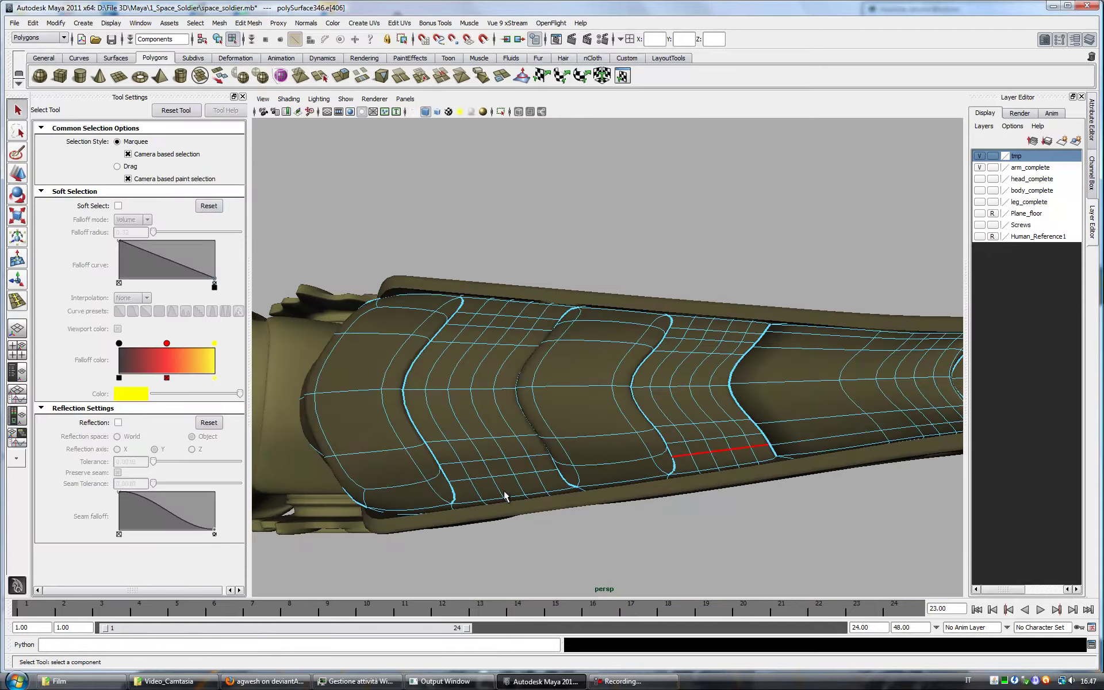
key("F11")
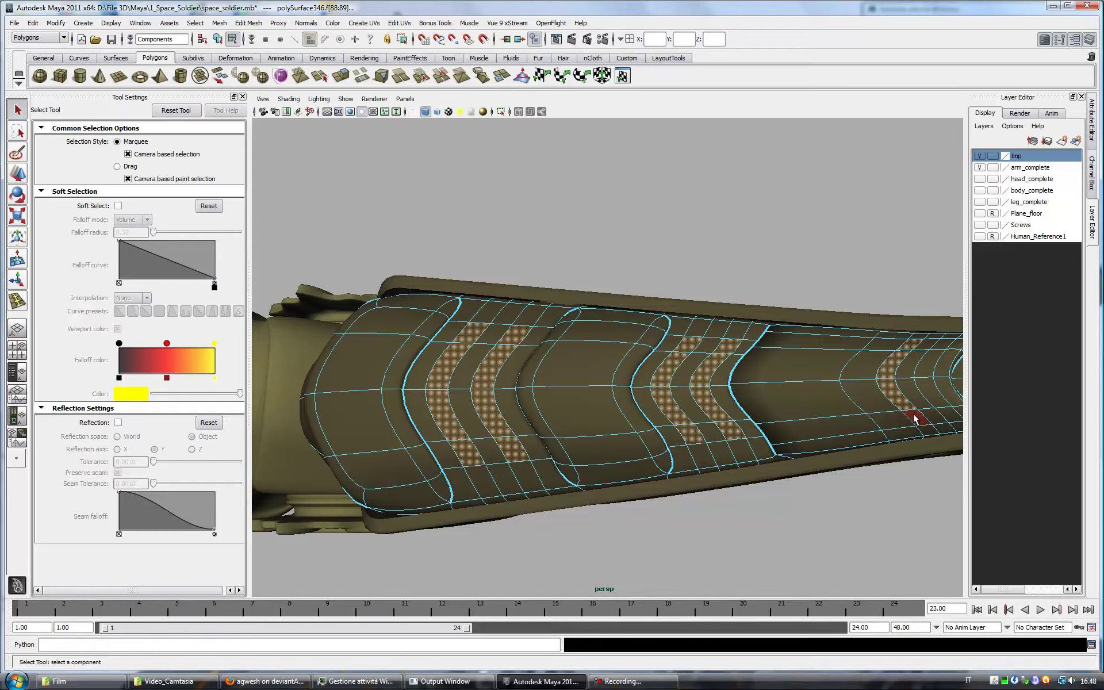
mouse_move(891, 399)
left_mouse_down("alt")
mouse_move(636, 444)
mouse_move(698, 439)
left_mouse_up("alt")
Step: Extrude the selected face strips across the forearm plate segments
key("ctrl+e")
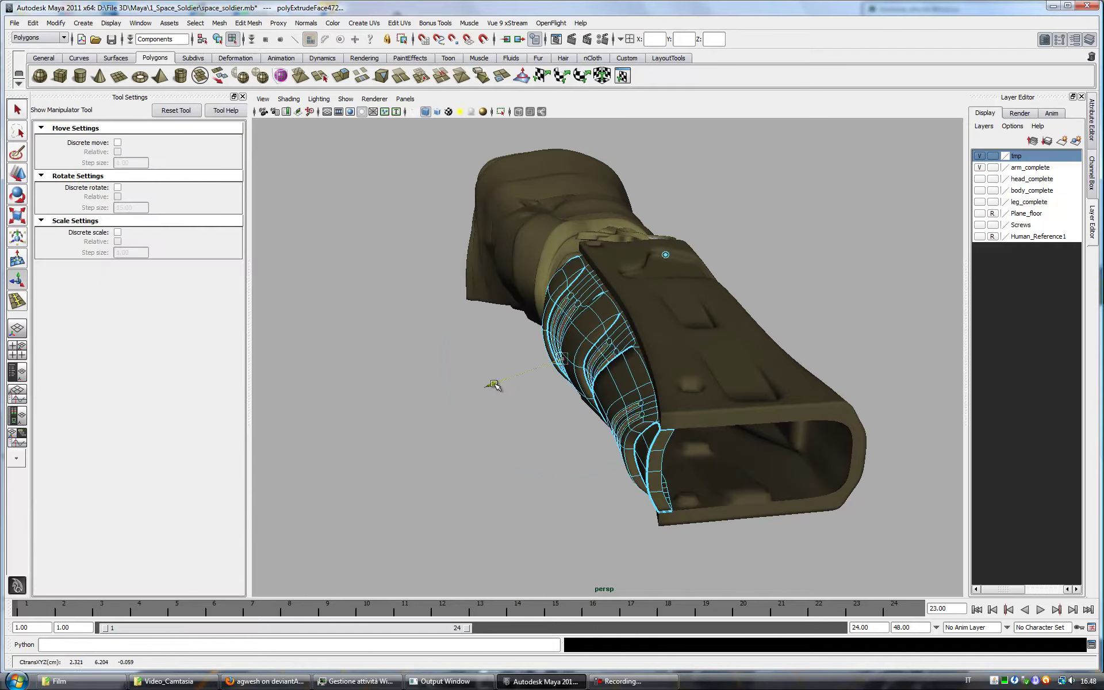
key("q")
mouse_move(540, 405)
left_mouse_down("alt")
mouse_move(575, 362)
mouse_move(610, 368)
left_mouse_up("alt")
key("F8")
mouse_move(714, 376)
left_mouse_down("alt")
mouse_move(788, 424)
mouse_move(745, 410)
left_mouse_up("alt")
Step: Crease the edge loops outlining the new chevron ridges
left_click(787, 424)
mouse_move(822, 391)
left_mouse_down("alt")
mouse_move(818, 483)
mouse_move(780, 454)
left_mouse_up("alt")
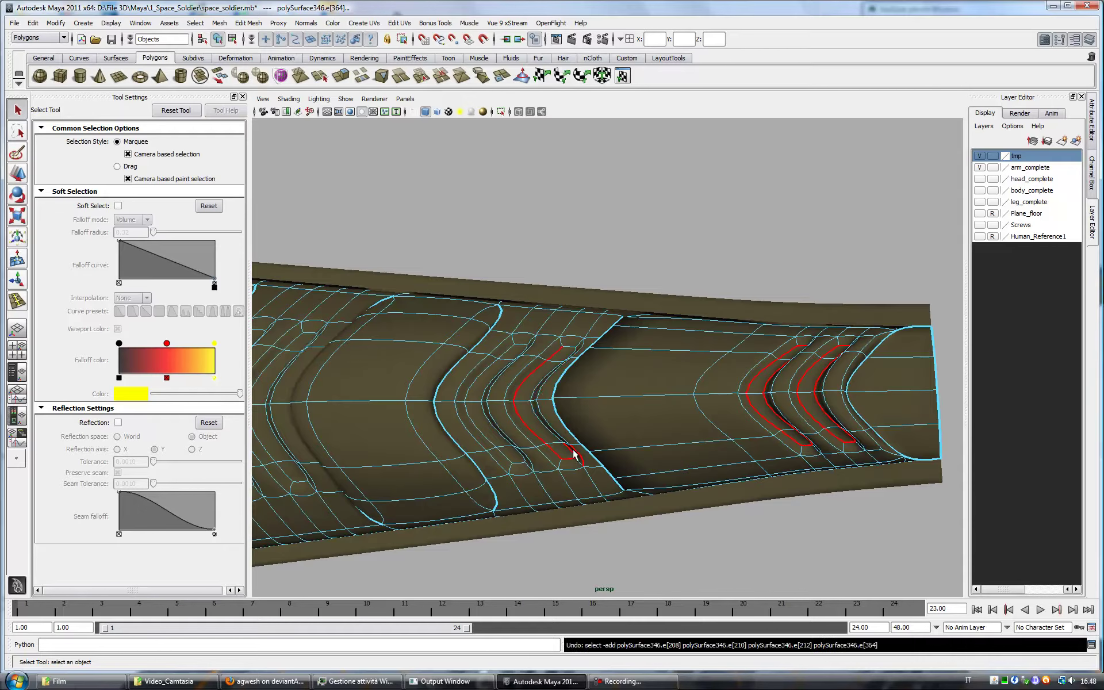
left_click_drag(520, 460, 578, 400, "alt")
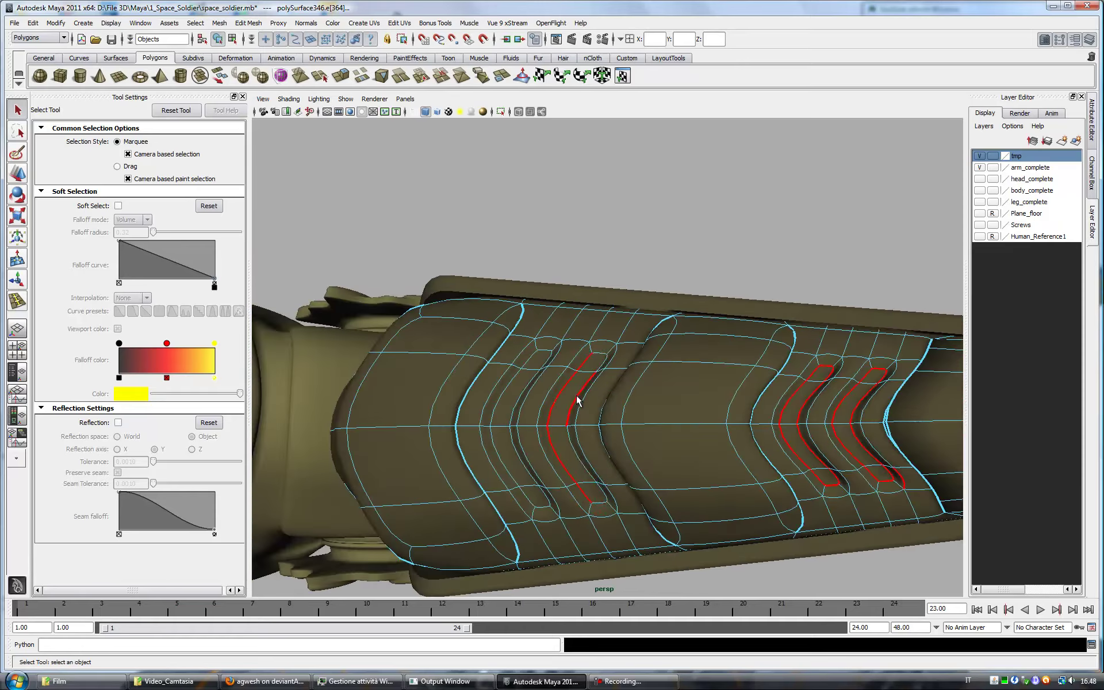
left_click(248, 23)
left_click(270, 381)
key("q")
scroll(599, 362, "down", 5)
Step: Select polySurface349 around the arm opening and enter edge mode
mouse_move(599, 362)
left_mouse_down("alt")
mouse_move(625, 392)
mouse_move(707, 402)
mouse_move(552, 369)
mouse_move(658, 426)
mouse_move(610, 424)
mouse_move(648, 411)
left_mouse_up("alt")
scroll(609, 424, "up", 5)
middle_click_drag(648, 411, 646, 433, "alt")
mouse_move(647, 434)
left_mouse_down("alt")
mouse_move(518, 426)
mouse_move(424, 458)
mouse_move(766, 437)
left_mouse_up("alt")
left_click(814, 379)
right_click_drag(813, 379, 786, 357)
mouse_move(787, 358)
left_mouse_down("alt")
mouse_move(702, 431)
mouse_move(632, 402)
mouse_move(598, 334)
left_mouse_up("alt")
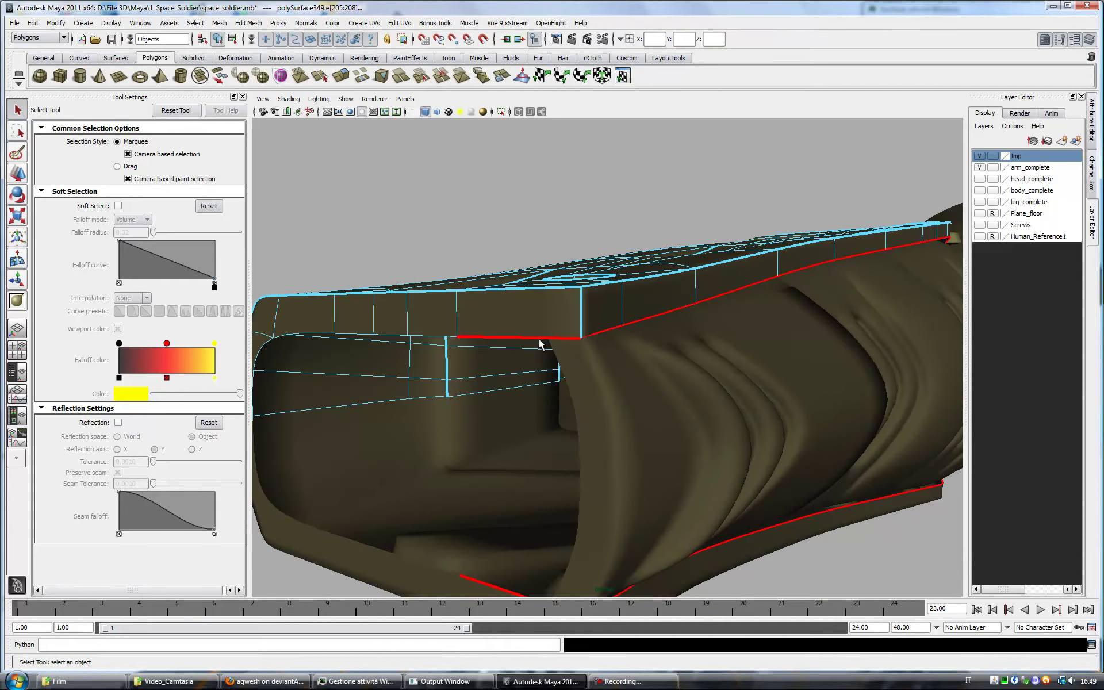
Step: Select the opening's full edge loop and move it into place
double_click(321, 335, "shift")
key("w")
mouse_move(813, 348)
left_mouse_down("alt")
mouse_move(734, 392)
mouse_move(724, 437)
mouse_move(573, 340)
mouse_move(741, 385)
mouse_move(677, 408)
mouse_move(712, 402)
mouse_move(727, 423)
mouse_move(717, 419)
mouse_move(716, 370)
mouse_move(692, 377)
mouse_move(723, 356)
left_mouse_up("alt")
key("q")
left_click_drag(663, 381, 905, 423, "alt")
scroll(687, 409, "up", 3)
scroll(616, 429, "up", 3)
Step: Select the forearm armor mesh in edge mode to remove an unneeded edge loop
left_click(616, 428)
key("F10")
scroll(596, 458, "up", 3)
left_click_drag(550, 482, 677, 342, "alt")
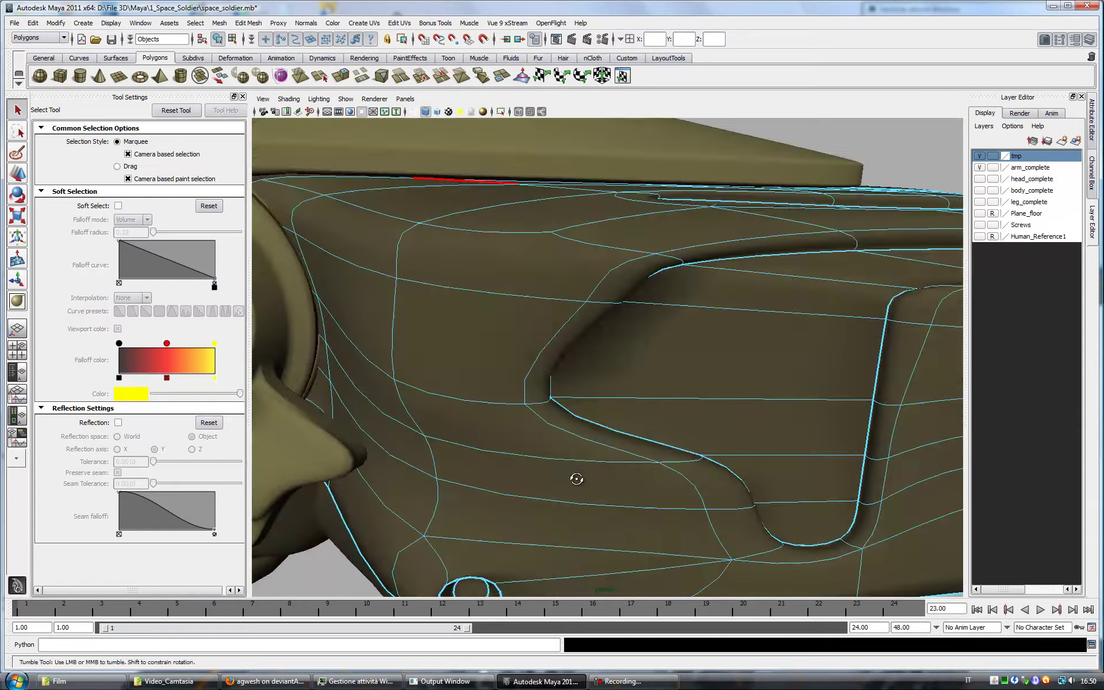
mouse_move(574, 473)
left_mouse_down("alt")
mouse_move(571, 444)
mouse_move(729, 246)
mouse_move(657, 305)
mouse_move(806, 308)
left_mouse_up("alt")
left_click(610, 374)
mouse_move(609, 374)
left_mouse_down("alt")
mouse_move(559, 411)
mouse_move(584, 365)
mouse_move(673, 439)
mouse_move(492, 382)
mouse_move(517, 379)
left_mouse_up("alt")
Step: Show the head_complete and body_complete layers and view the whole figure
left_click(979, 179)
left_click(979, 191)
mouse_move(764, 345)
left_mouse_down("alt")
mouse_move(510, 397)
mouse_move(519, 398)
left_mouse_up("alt")
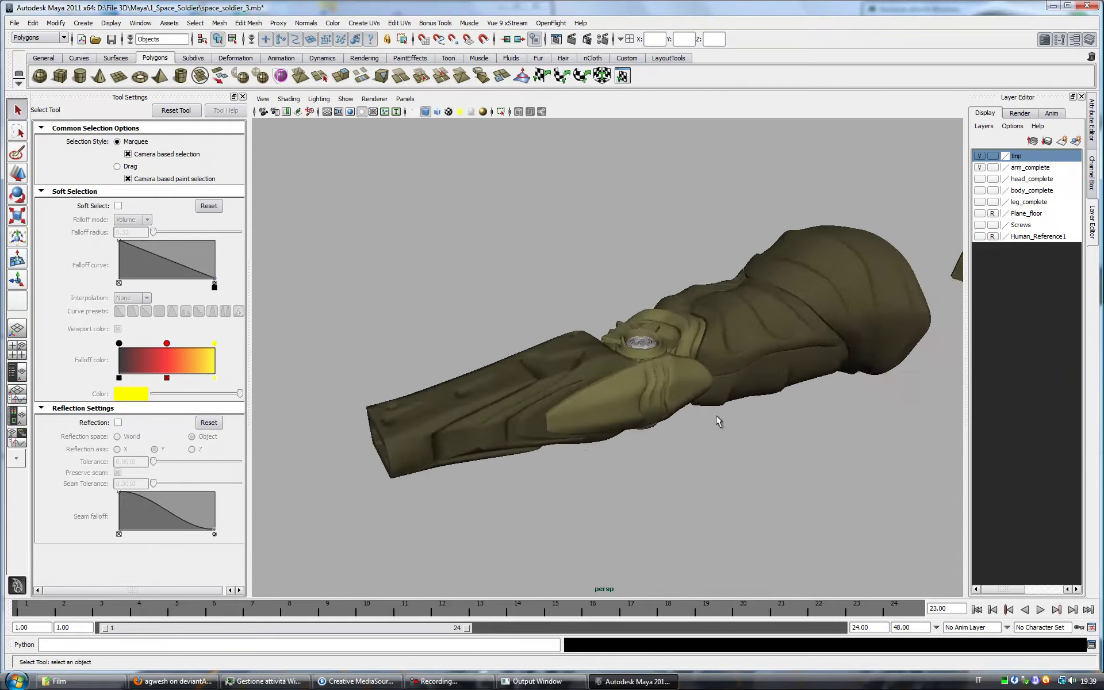
left_click_drag(717, 421, 715, 352, "alt")
Step: Extrude a face strip on the forearm plate, then undo the extrusion
left_click(695, 349)
left_click(533, 476, "shift")
key("ctrl+e")
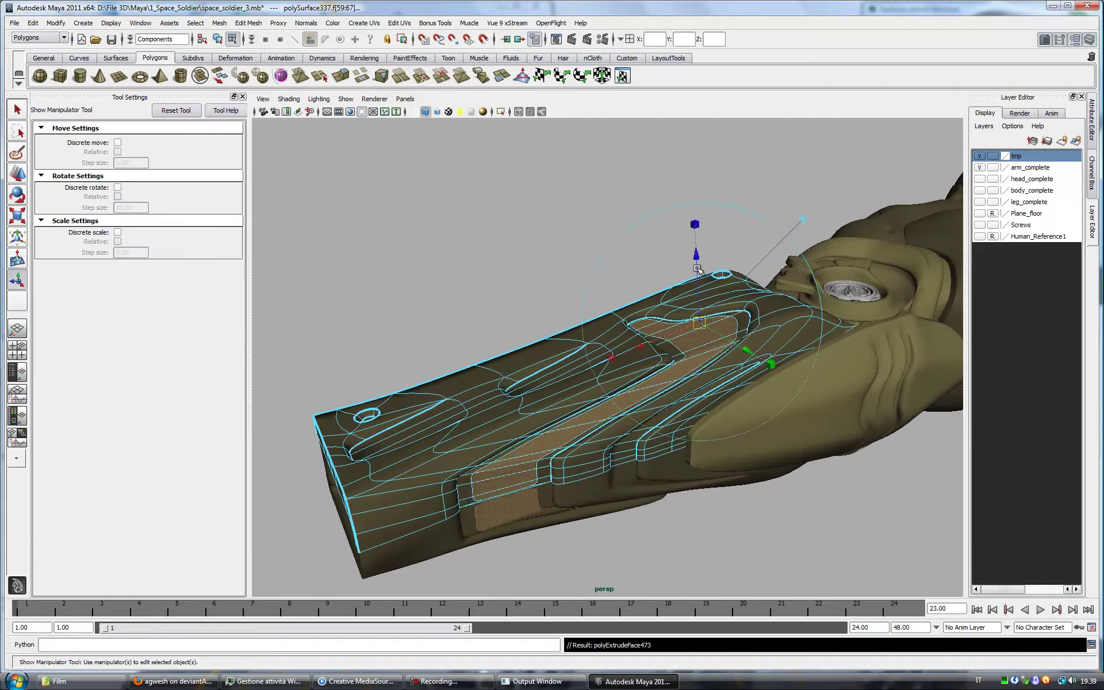
left_click_drag(696, 247, 507, 422, "alt")
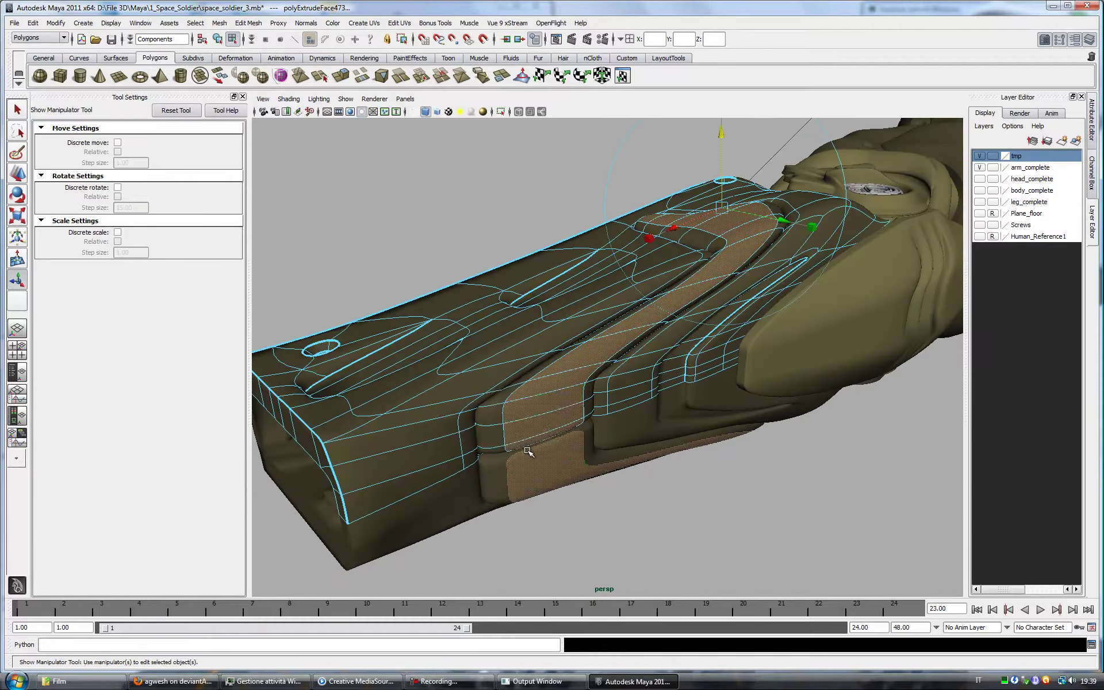
key("ctrl+z")
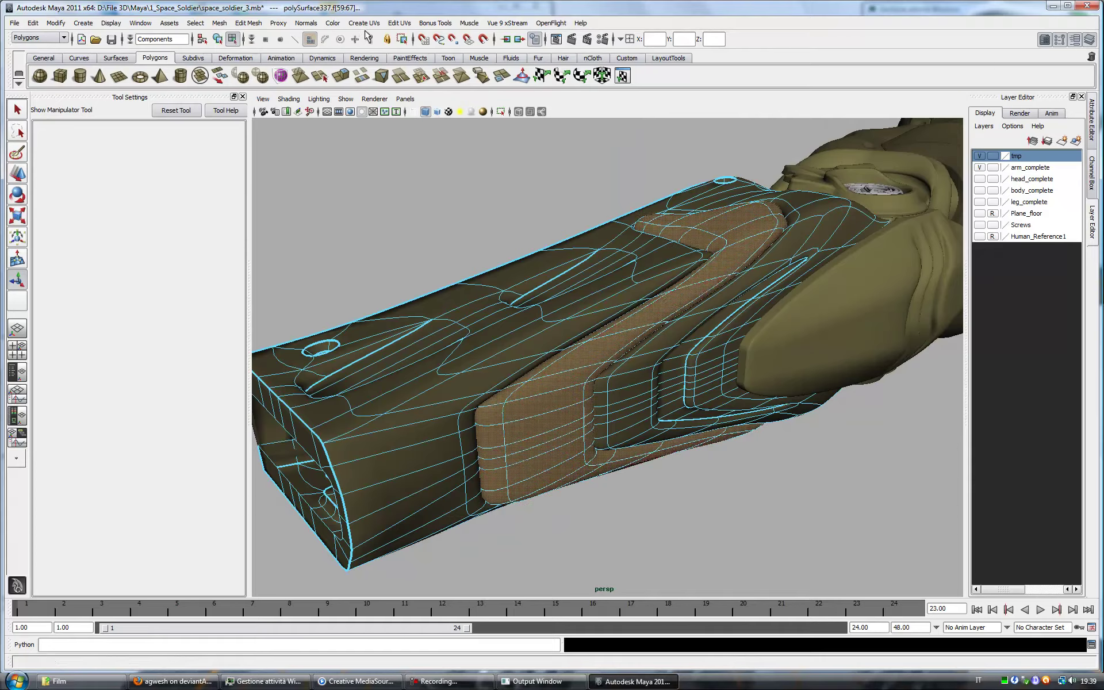
Step: Drag the green material from Hypershade onto polySurface361
key("q")
left_click_drag(575, 345, 595, 383, "alt")
left_click_drag(632, 416, 635, 406, "alt")
right_click_drag(505, 431, 483, 402)
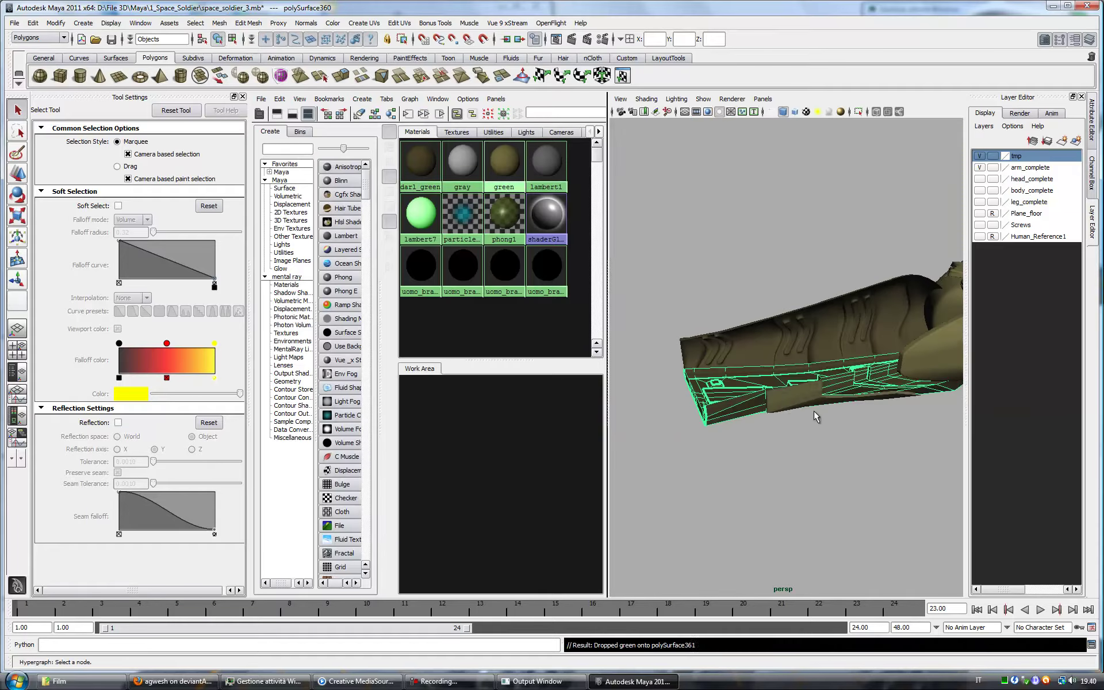
Step: Insert extra edge loops across the lower forearm piece polySurface361
left_click_drag(813, 416, 845, 387, "alt")
mouse_move(794, 322)
right_mouse_down()
mouse_move(805, 345)
mouse_move(815, 330)
right_mouse_up()
left_click(248, 23)
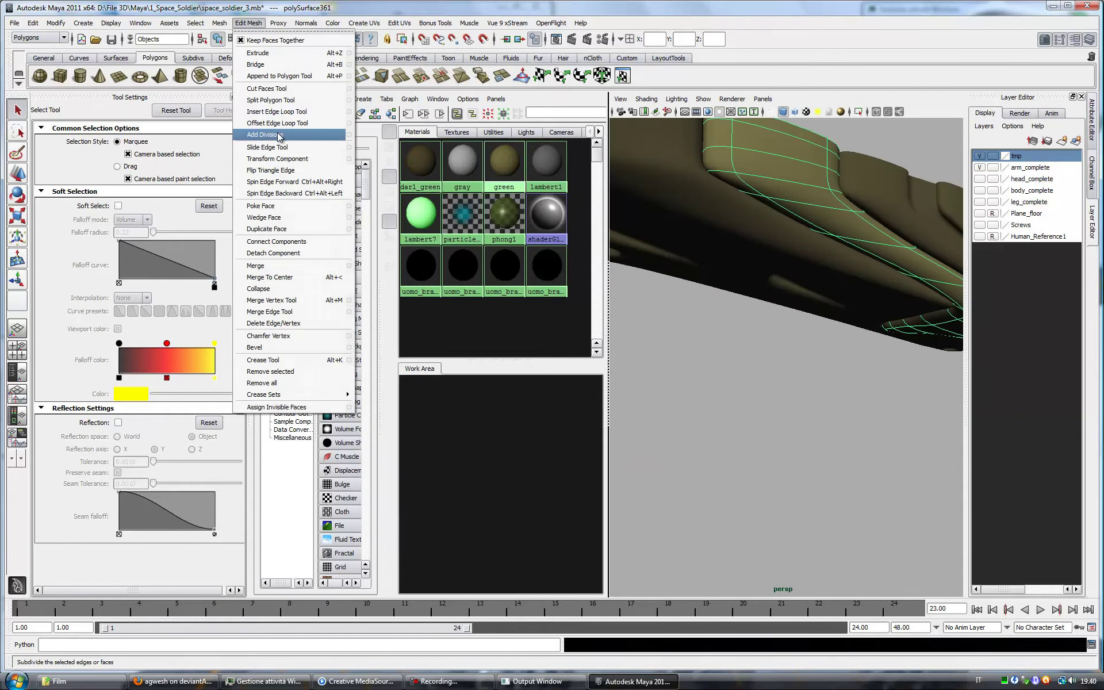
left_click(276, 111)
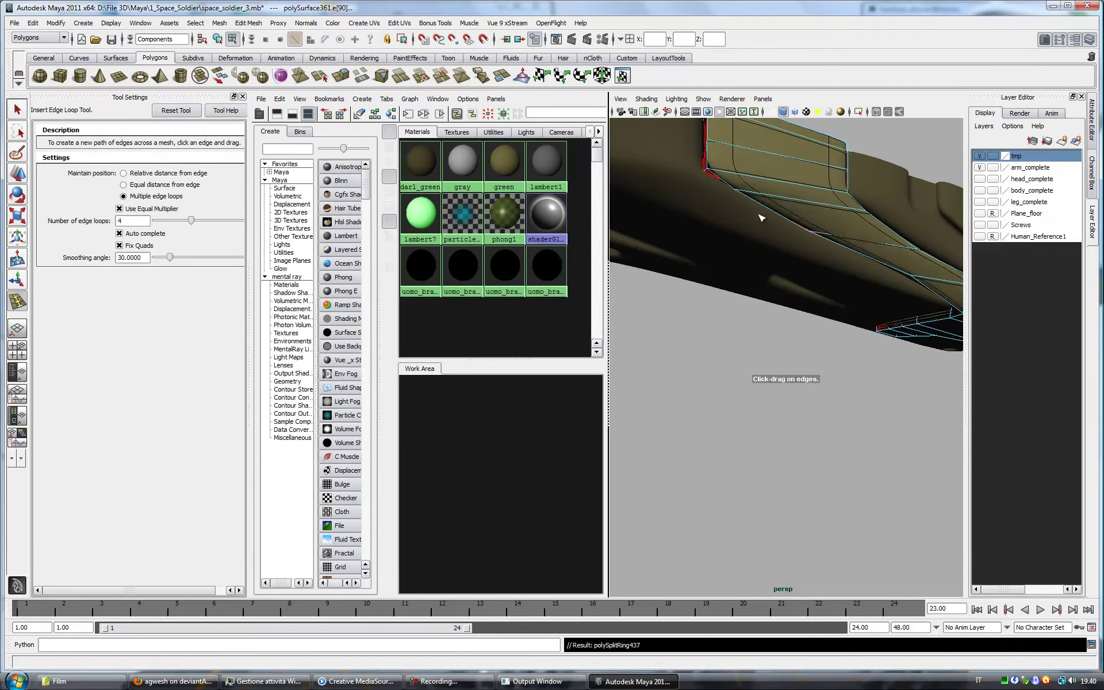
key("q")
key("space")
left_click_drag(521, 402, 633, 374, "alt")
Step: Mirror the piece with Duplicate Special as an instance scaled -1 in Y (polySurface363)
left_click(33, 23)
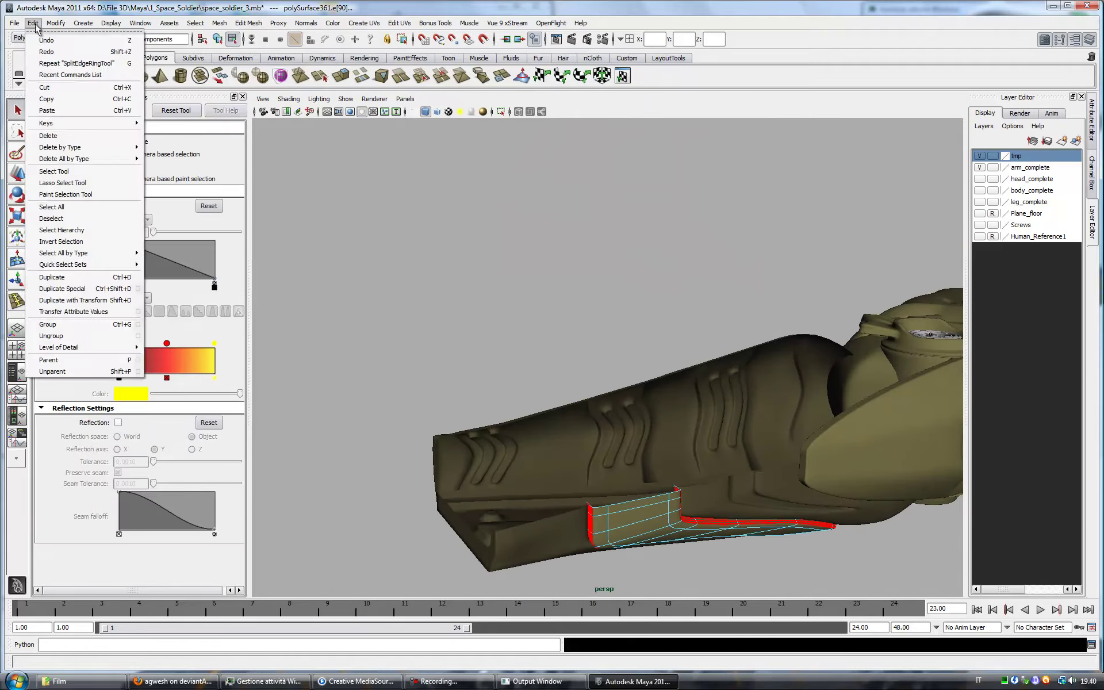
left_click(138, 288)
left_click_drag(560, 511, 517, 460, "alt")
left_click(120, 337)
double_click(129, 424)
type("1")
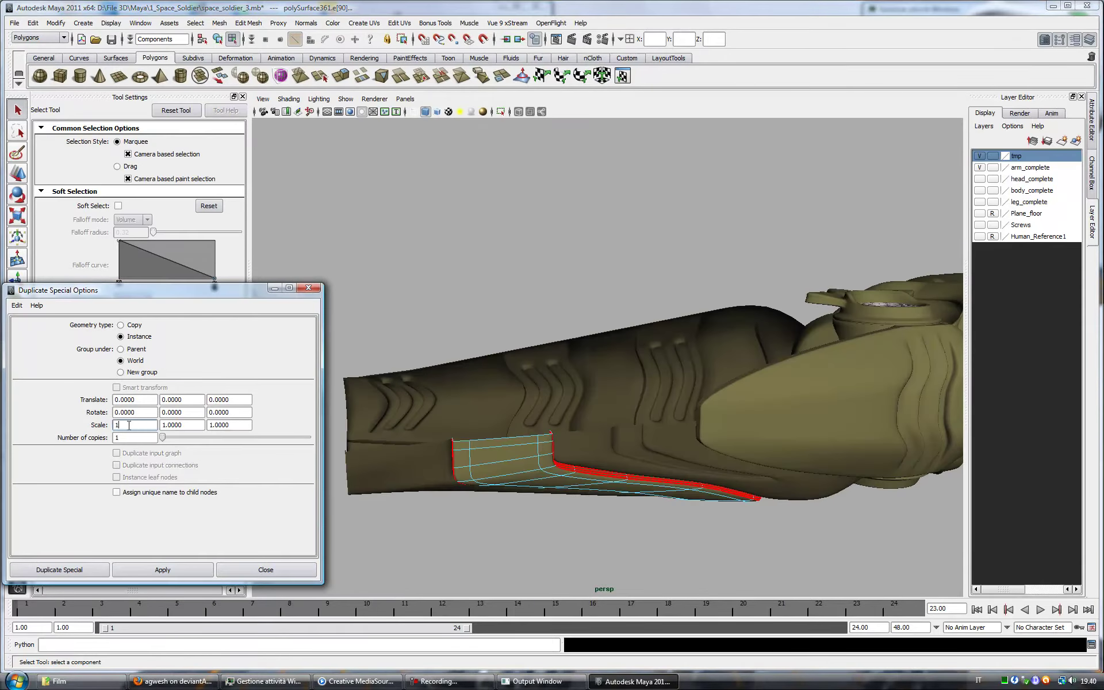
type("-1.0000")
key("F8")
left_click(163, 569)
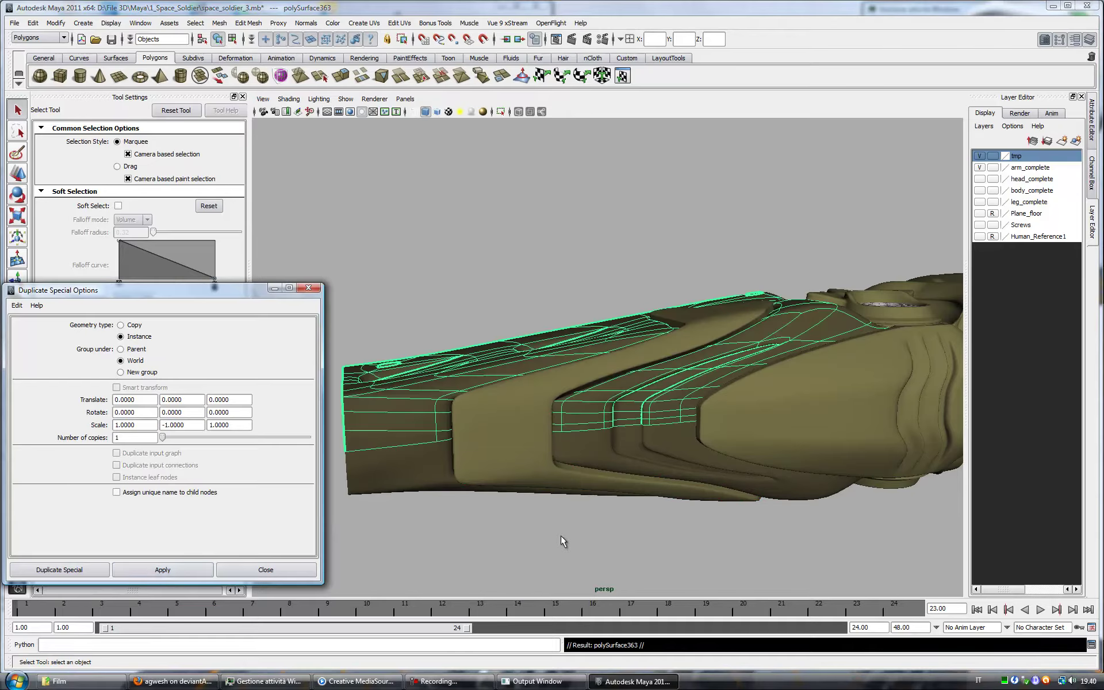
left_click(265, 569)
mouse_move(530, 438)
left_mouse_down("alt")
mouse_move(729, 390)
mouse_move(646, 438)
mouse_move(695, 419)
mouse_move(626, 500)
mouse_move(737, 371)
mouse_move(838, 397)
left_mouse_up("alt")
Step: Select the curved chevron ridge faces on the forearm plate and extrude them
left_click(837, 397)
right_click_drag(838, 397, 828, 428)
left_click(793, 394)
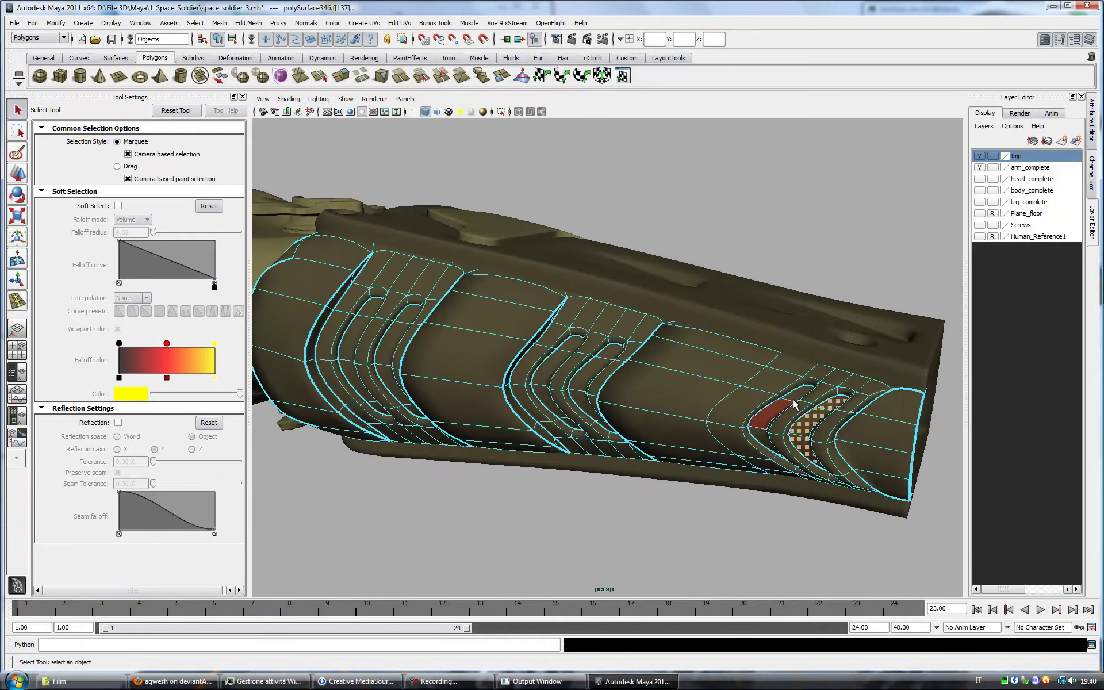
left_click_drag(794, 394, 914, 310, "alt")
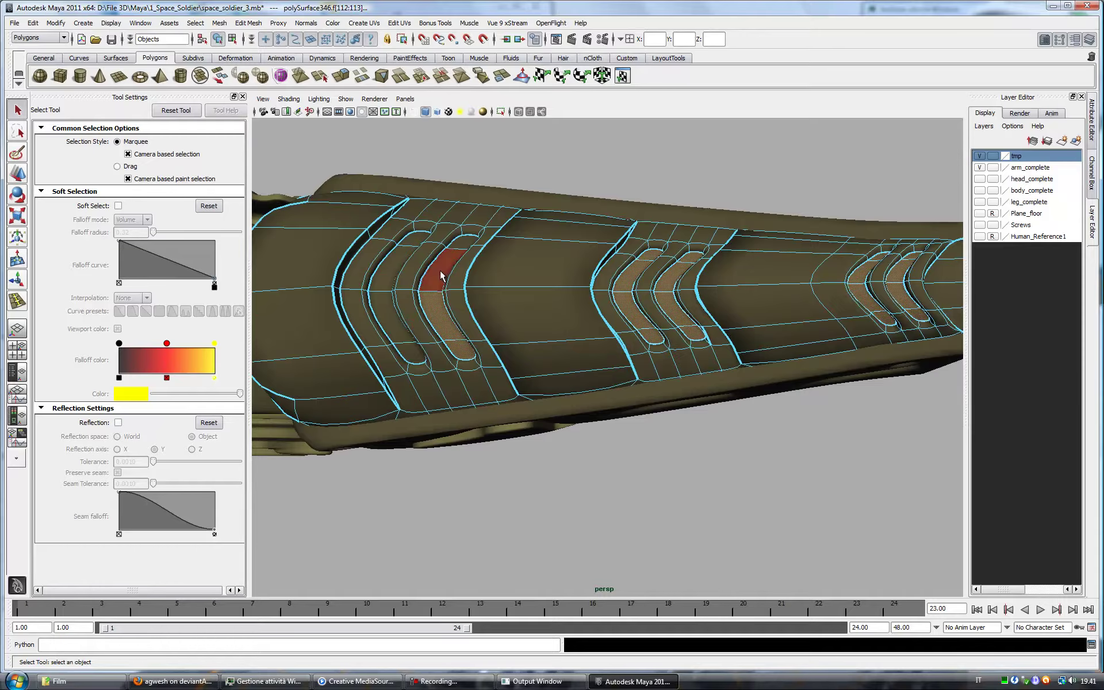
left_click_drag(420, 363, 524, 296, "alt")
key("ctrl+e")
mouse_move(345, 345)
left_mouse_down("alt")
mouse_move(424, 303)
mouse_move(614, 445)
left_mouse_up("alt")
key("q")
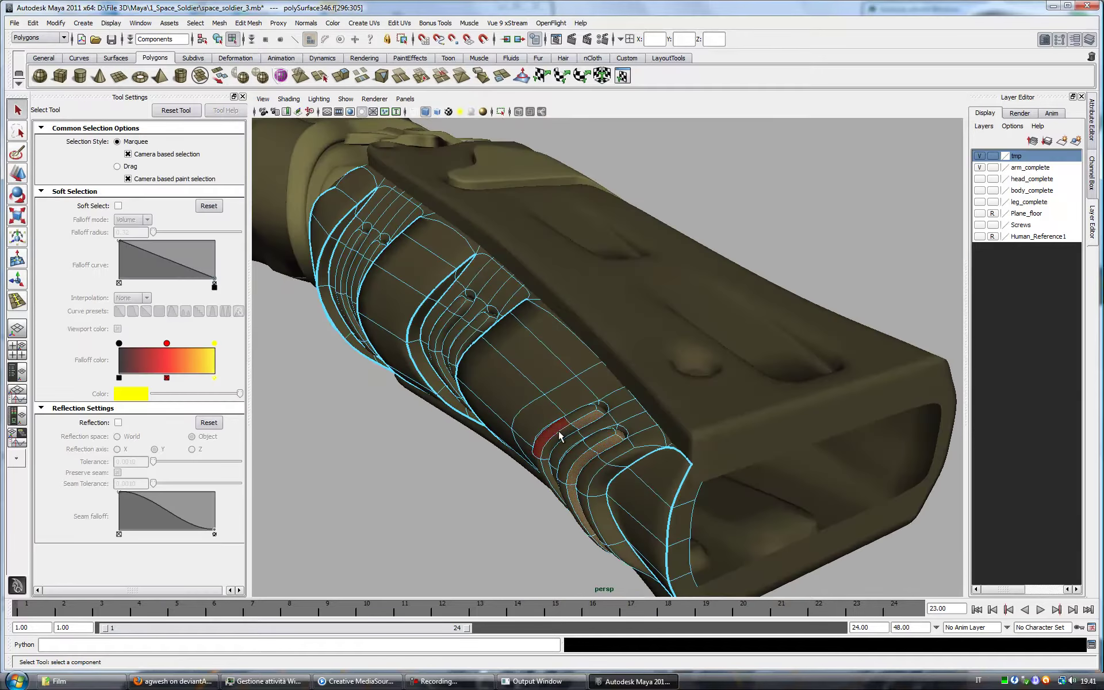
Step: Extract the extruded ridge faces as separate pieces with Mesh > Extract
left_click_drag(573, 459, 891, 400, "alt")
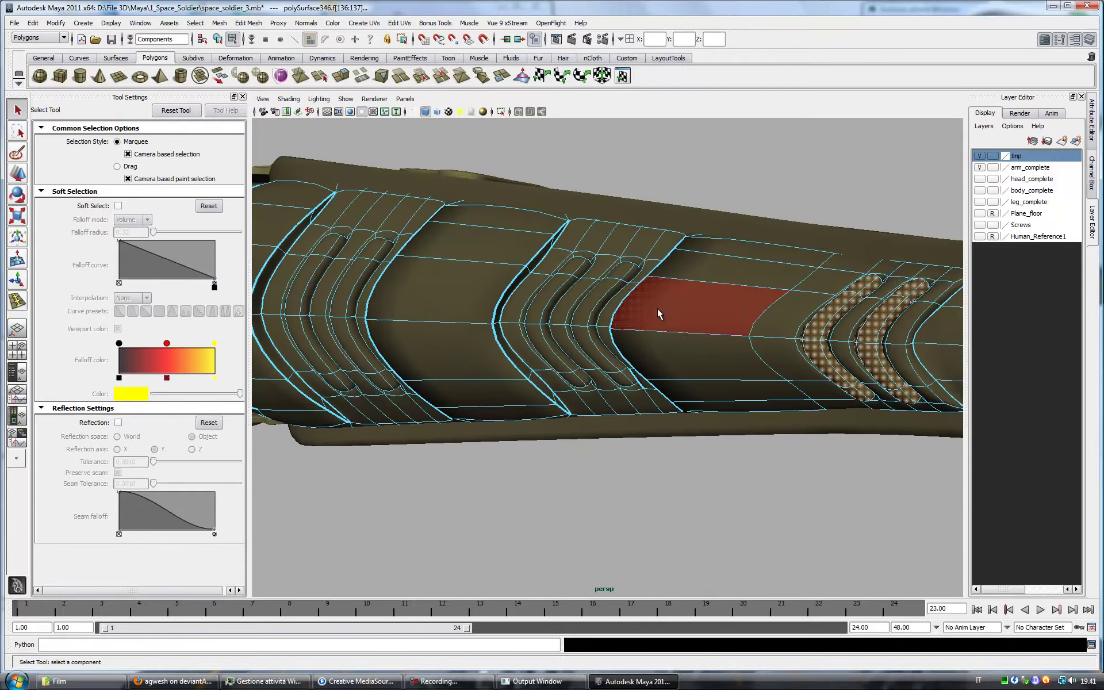
left_click_drag(578, 385, 659, 418, "alt")
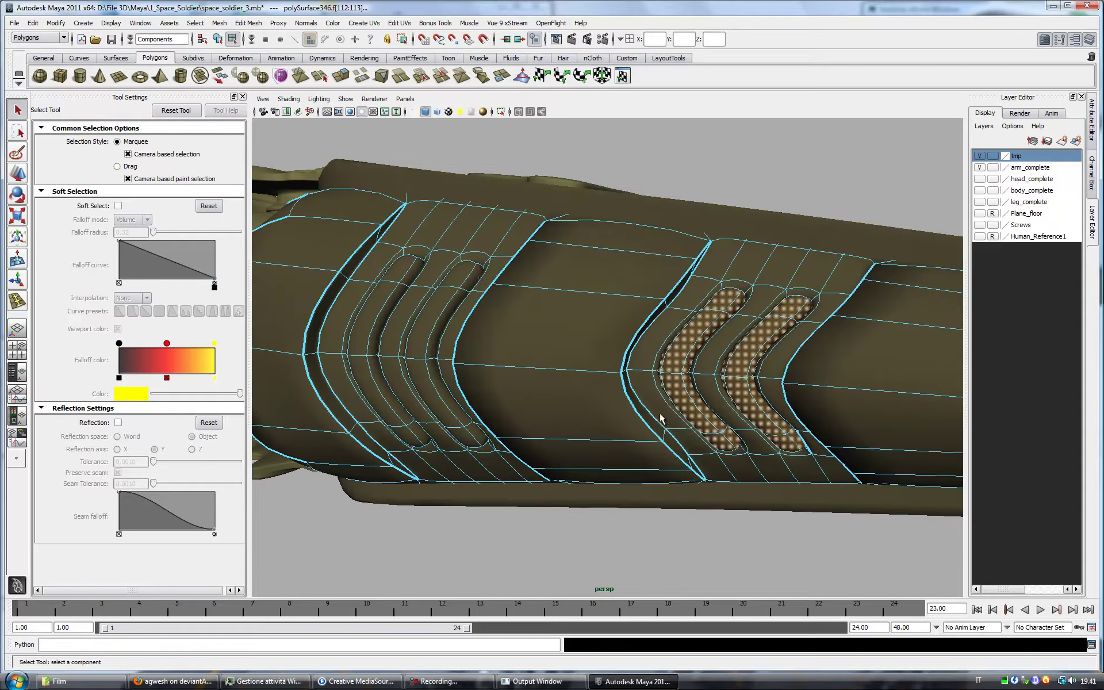
left_click(219, 23)
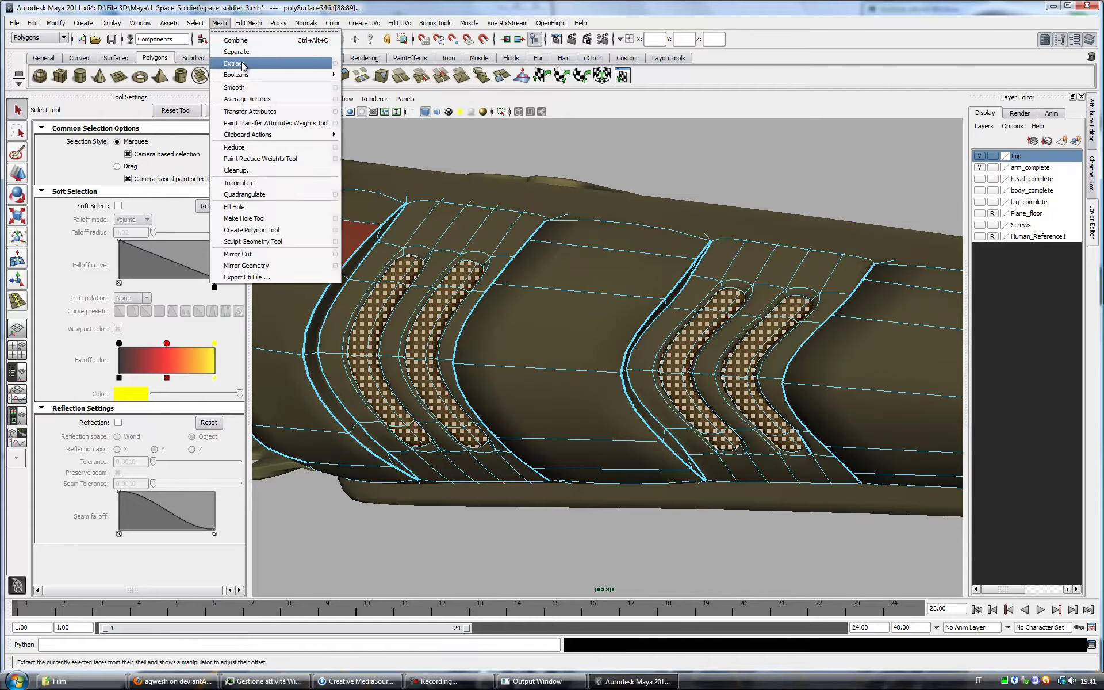
left_click(236, 60)
left_click_drag(236, 60, 382, 316, "alt")
middle_click_drag(382, 315, 807, 371, "alt")
left_click_drag(807, 371, 562, 239, "alt")
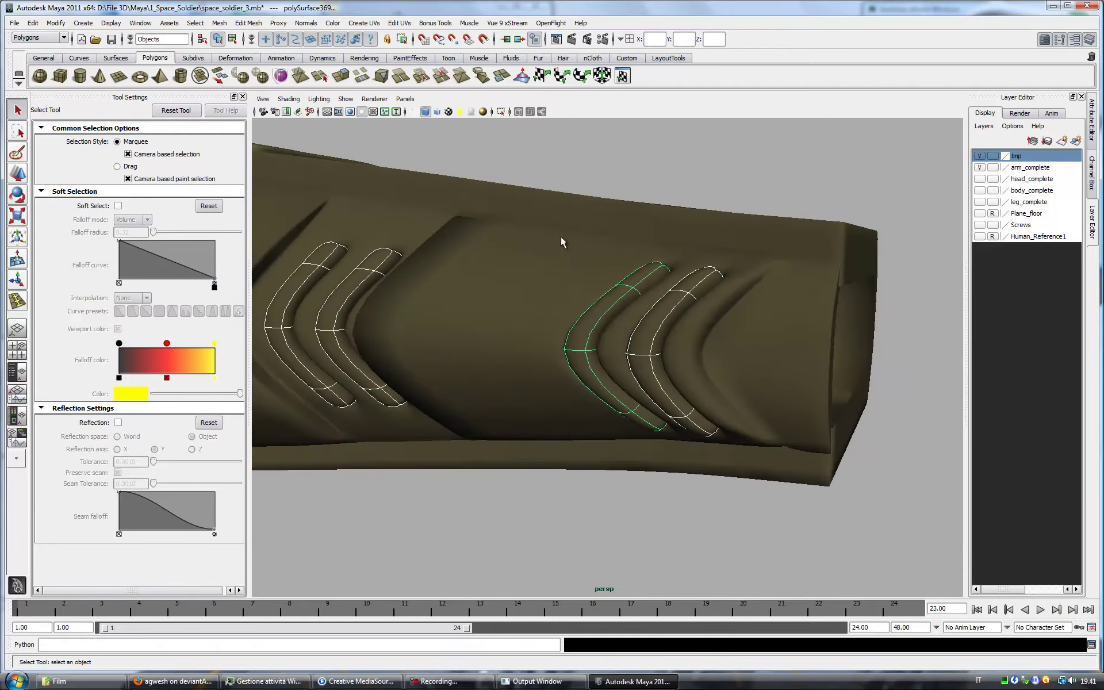
Step: Add an edge loop across the extracted ridge pieces and return to object selection
left_click(249, 23)
left_click(270, 119)
mouse_move(437, 322)
left_mouse_down("alt")
mouse_move(573, 364)
mouse_move(500, 382)
mouse_move(547, 394)
mouse_move(505, 353)
mouse_move(577, 334)
mouse_move(517, 322)
mouse_move(801, 308)
mouse_move(746, 347)
mouse_move(728, 409)
mouse_move(557, 385)
mouse_move(722, 439)
mouse_move(727, 482)
mouse_move(661, 403)
mouse_move(747, 374)
mouse_move(722, 352)
mouse_move(757, 357)
left_mouse_up("alt")
left_click(501, 381)
left_click(17, 109)
left_click(17, 415)
key("space")
key("F8")
Step: Hide the head_complete and body_complete layers and show the human reference layer
left_click(979, 190)
left_click(979, 179)
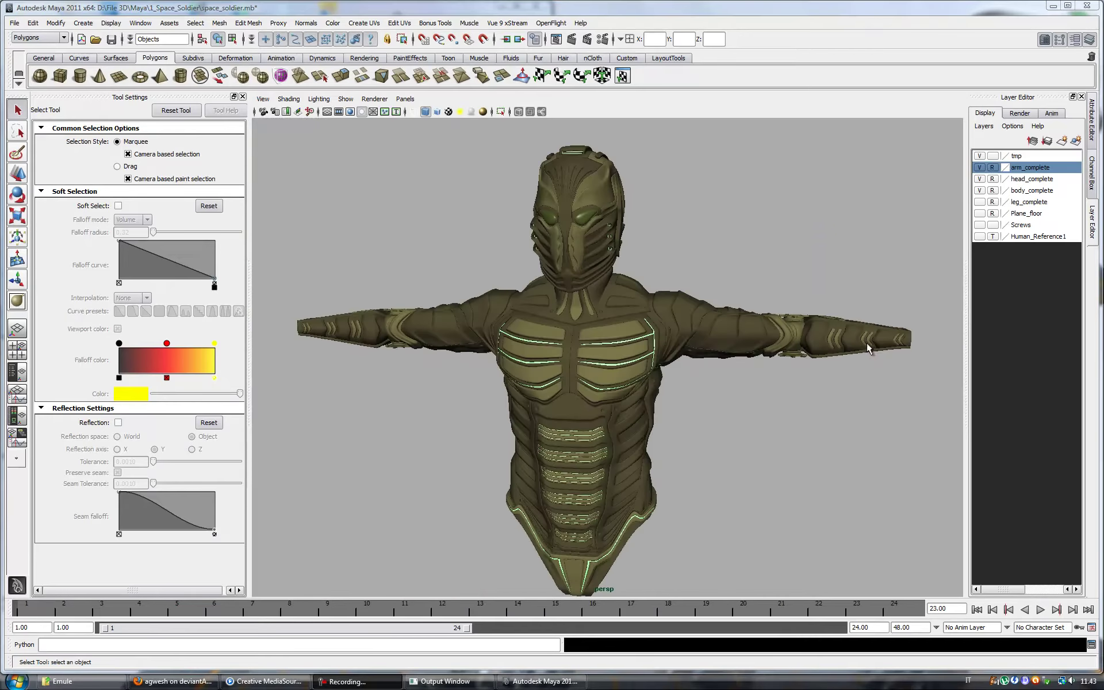
left_click(979, 191)
left_click(979, 167)
left_click(979, 190)
Step: Create an eight-sided polygon cylinder with height 0.1
left_click(83, 23)
left_click(277, 82)
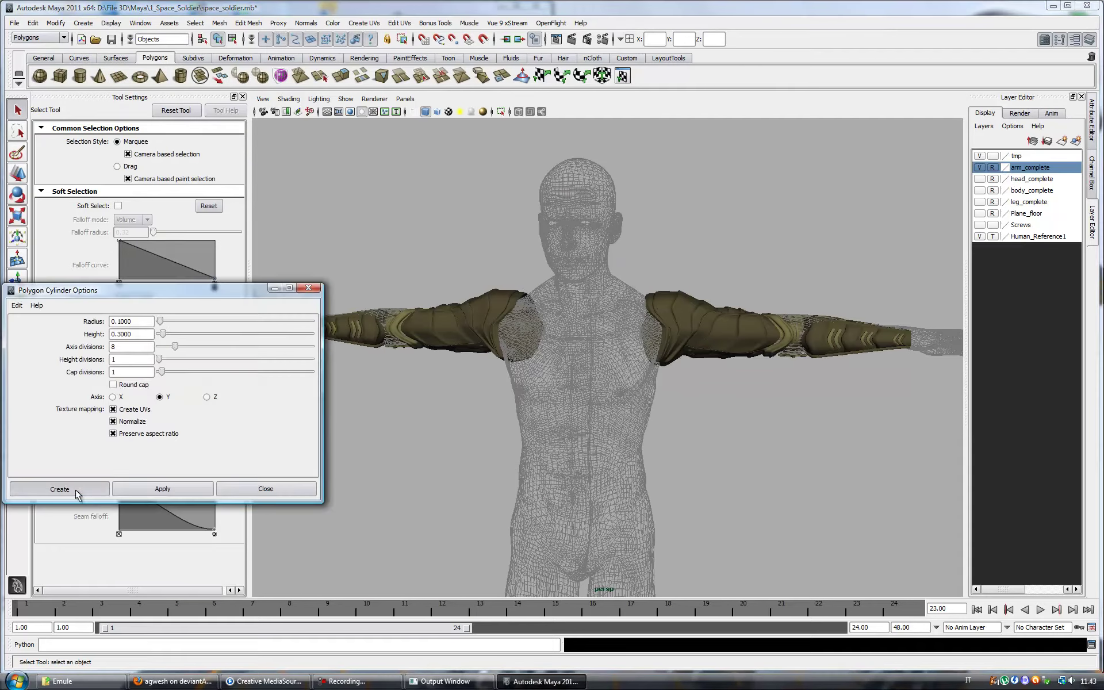
left_click(59, 489)
scroll(581, 368, "down", 5)
Step: Place the cylinder at the hand, rotated about 88 degrees, with radius 0.05
key("w")
scroll(523, 291, "up", 5)
middle_click_drag(523, 291, 702, 446, "alt")
scroll(701, 446, "up", 3)
scroll(702, 446, "up", 3)
left_click(17, 197)
mouse_move(652, 290)
left_mouse_down()
mouse_move(715, 325)
mouse_move(596, 371)
left_mouse_up()
left_click(24, 173)
key("ctrl+a")
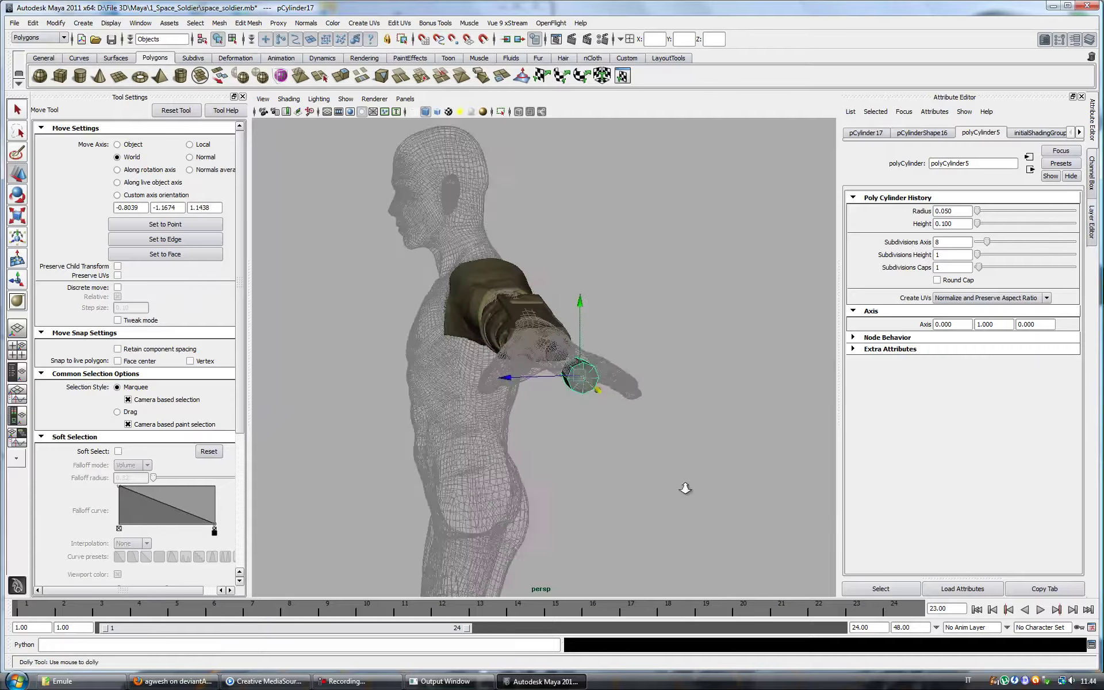
Step: Toggle the hand reference between solid and wireframe shading, then frame the cylinder
left_click_drag(652, 487, 655, 460, "alt")
left_click(1086, 241)
key("[")
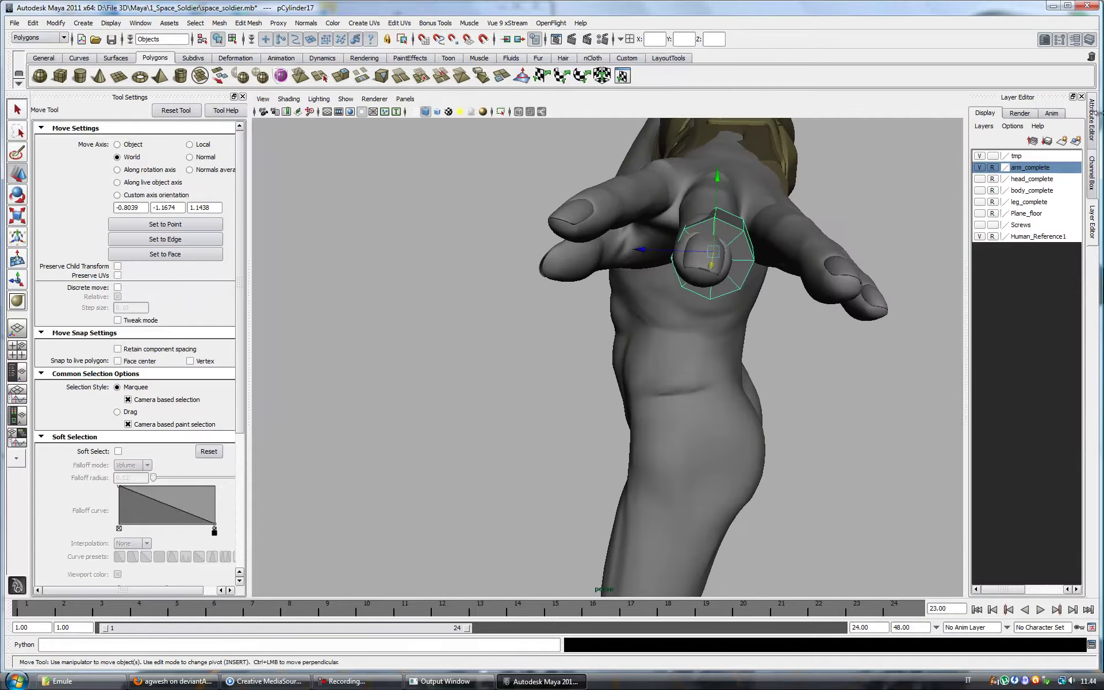
left_click(1090, 118)
left_click(1090, 221)
key("]")
Step: Move the cylinder over a finger and rotate it to lie along the finger
right_click_drag(768, 325, 731, 406, "alt")
left_click_drag(850, 399, 671, 357, "alt")
mouse_move(613, 381)
left_mouse_down("alt")
mouse_move(592, 389)
mouse_move(614, 236)
left_mouse_up("alt")
key("e")
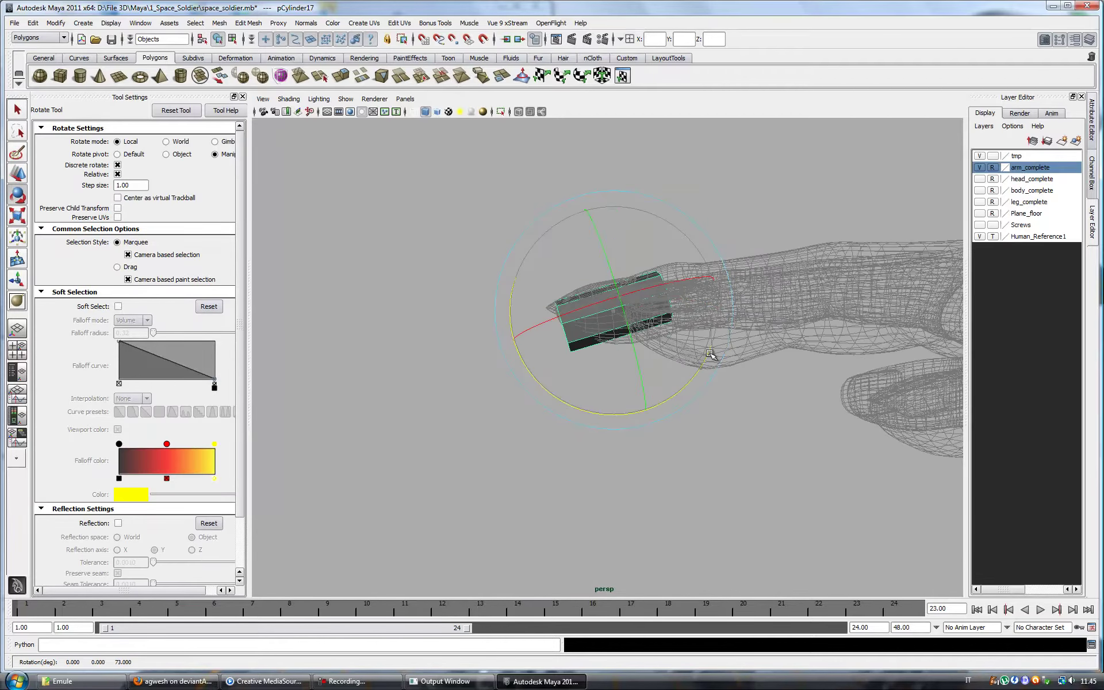
mouse_move(710, 355)
left_mouse_down("alt")
mouse_move(661, 340)
mouse_move(690, 357)
mouse_move(783, 296)
mouse_move(765, 281)
mouse_move(766, 298)
mouse_move(748, 304)
mouse_move(788, 333)
mouse_move(650, 344)
mouse_move(617, 361)
mouse_move(700, 425)
mouse_move(608, 387)
mouse_move(638, 361)
left_mouse_up("alt")
Step: Select a cylinder edge and align the move manipulator's axes to that edge
left_click(977, 156)
key("F10")
left_click(761, 280)
key("w")
left_click(769, 309)
Step: Extrude the cylinder's end face twice, positioning each new segment along the finger
key("ctrl+e")
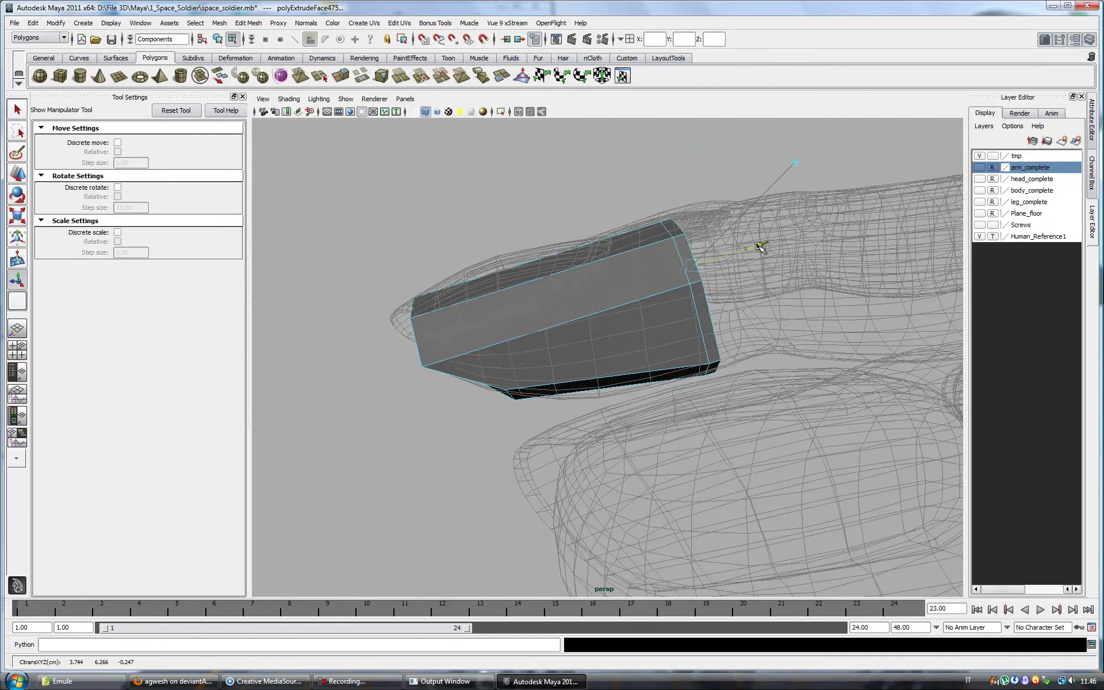
left_click(12, 172)
left_click_drag(768, 293, 779, 223, "alt")
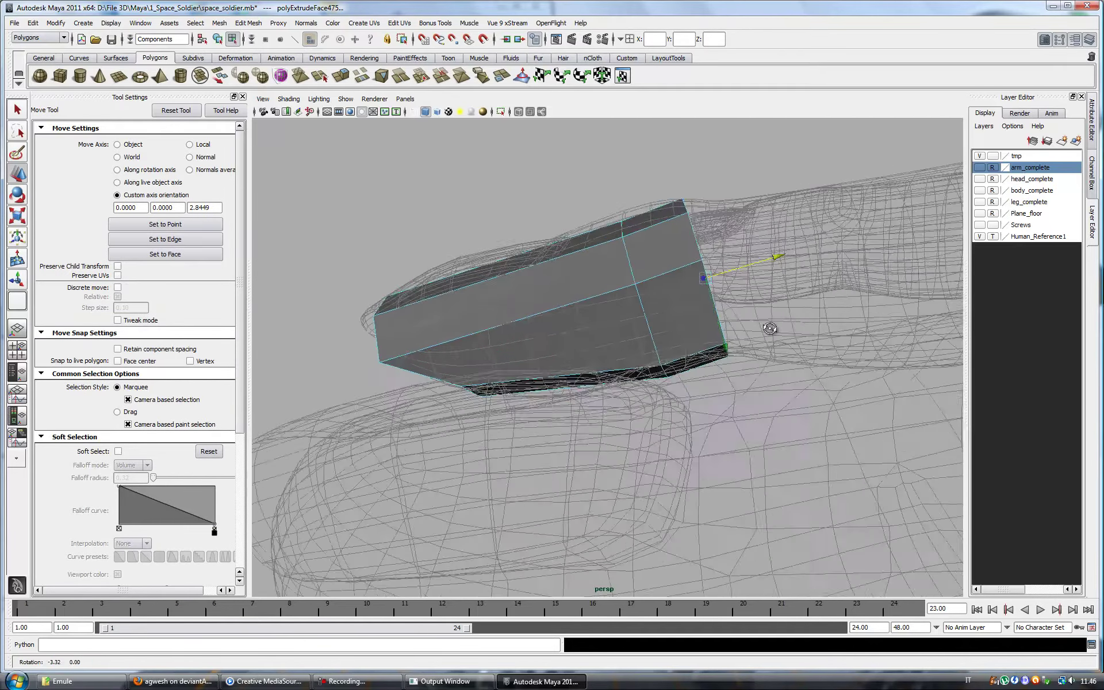
key("ctrl+e")
key("w")
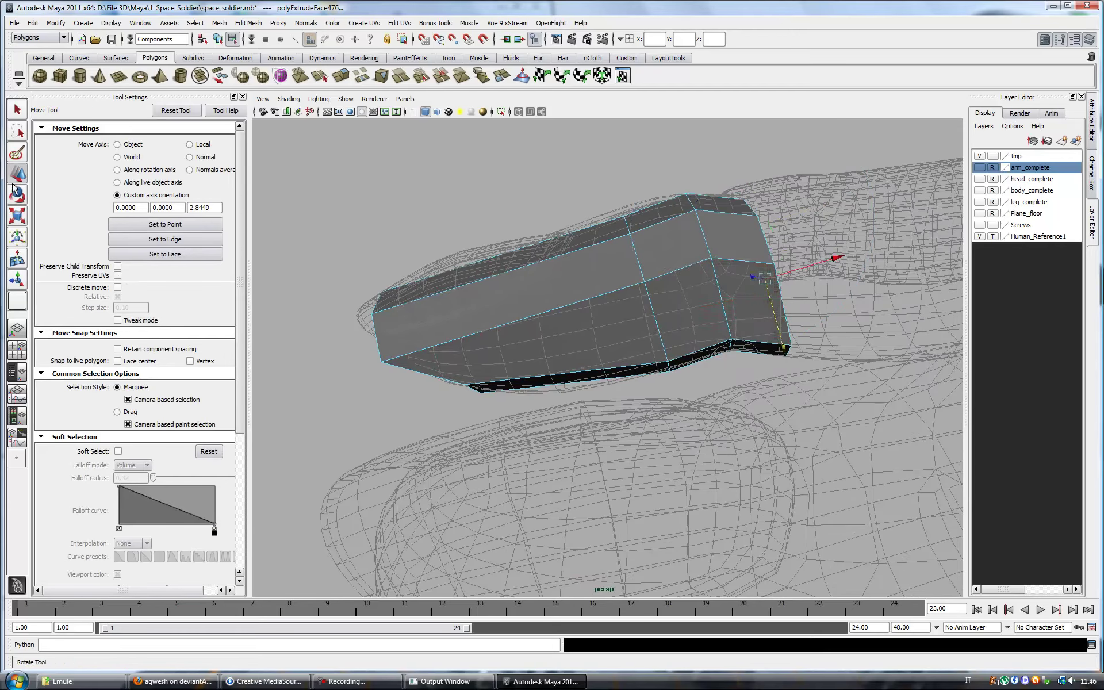
left_click(14, 189)
mouse_move(718, 276)
left_mouse_down("alt")
mouse_move(648, 323)
mouse_move(659, 260)
left_mouse_up("alt")
key("w")
Step: Extrude another segment toward the fingertip, then undo the bad pull-out
key("ctrl+e")
left_click_drag(734, 232, 724, 266, "alt")
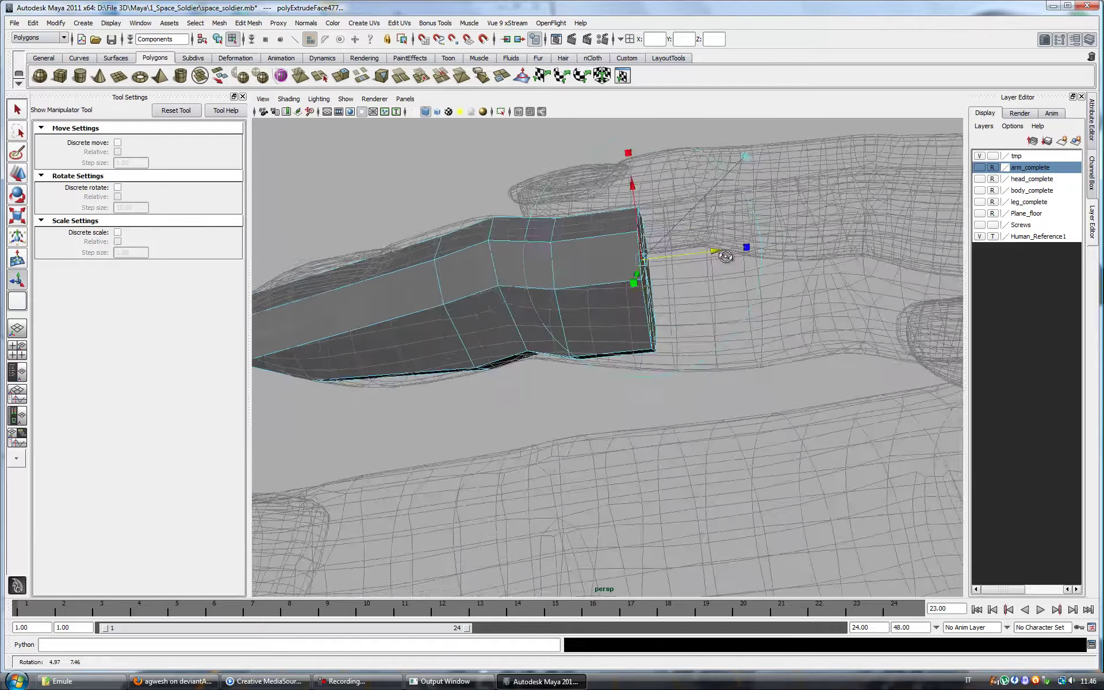
key("ctrl+z")
key("space")
key("space")
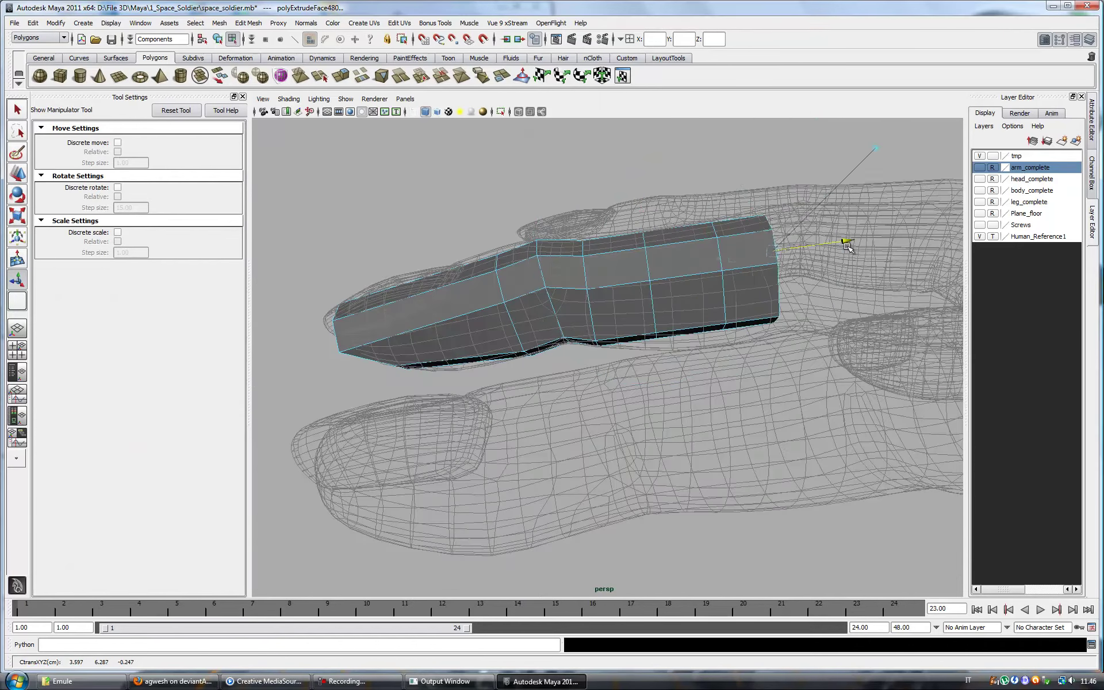
mouse_move(858, 247)
left_mouse_down("alt")
mouse_move(719, 303)
mouse_move(661, 202)
mouse_move(646, 220)
left_mouse_up("alt")
Step: Merge the overlapping underside vertices with Edit Mesh > Merge
key("F10")
key("w")
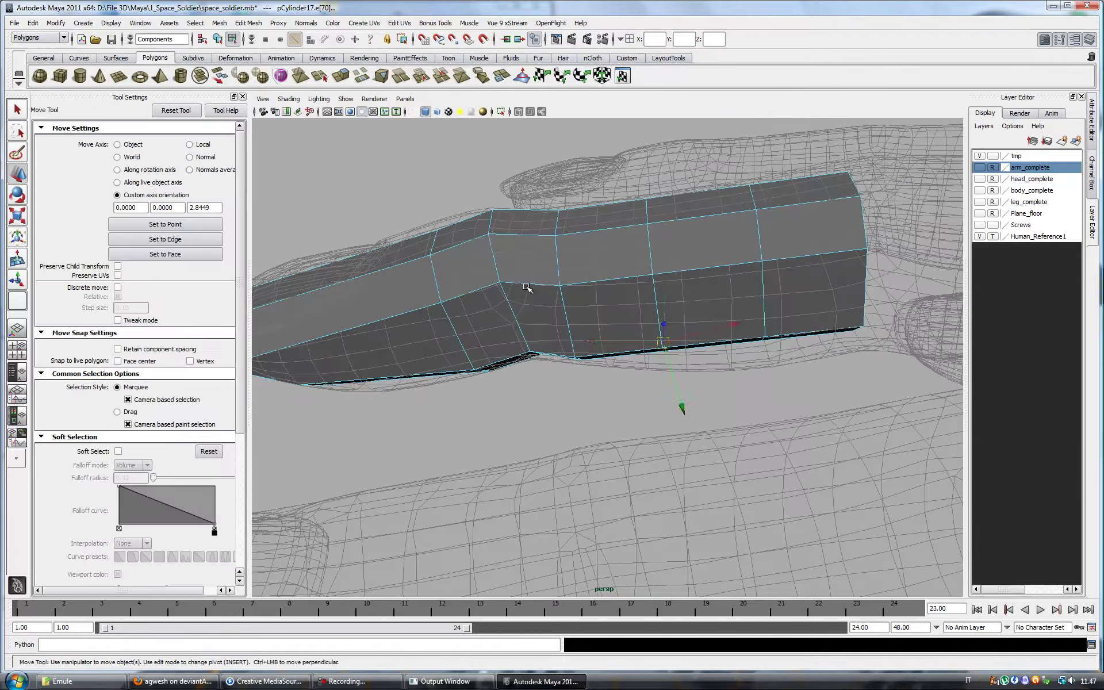
left_click_drag(667, 280, 682, 294, "alt")
left_click(248, 23)
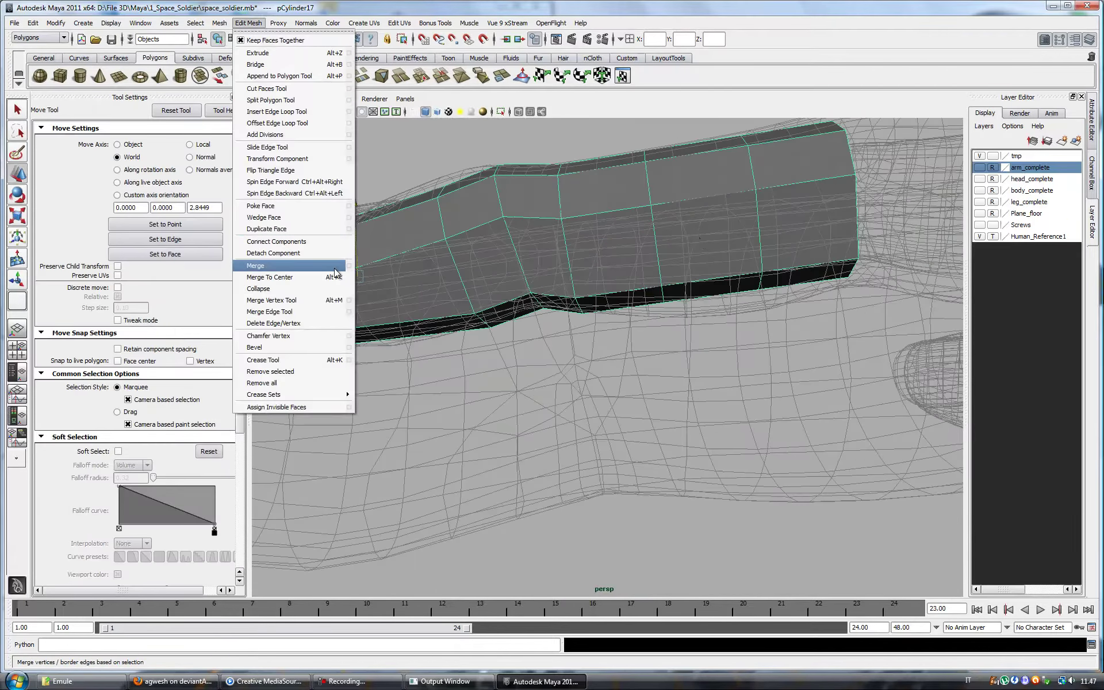
left_click(353, 245)
left_click(162, 488)
left_click(280, 489)
Step: Pull the plate's underside edges into place so they fit the finger
mouse_move(657, 299)
left_mouse_down("alt")
mouse_move(635, 190)
mouse_move(621, 252)
mouse_move(723, 198)
left_mouse_up("alt")
key("w")
left_click(621, 253)
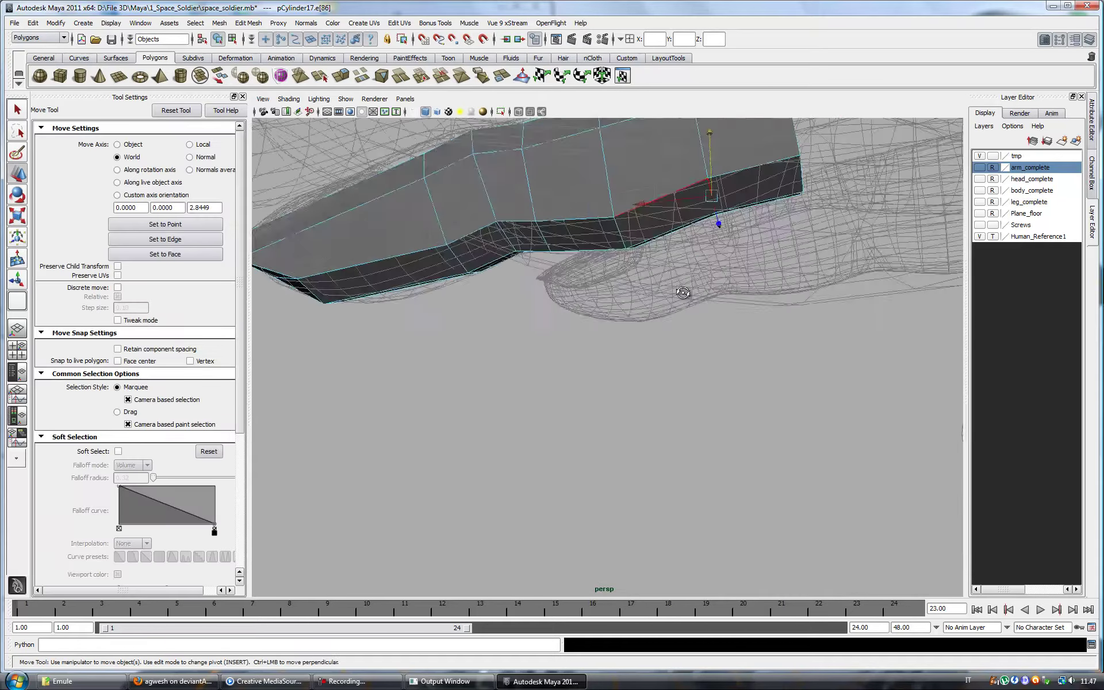
key("q")
left_click(723, 198)
left_click(20, 179)
mouse_move(786, 257)
left_mouse_down("alt")
mouse_move(778, 301)
mouse_move(577, 405)
left_mouse_up("alt")
mouse_move(553, 344)
left_mouse_down("alt")
mouse_move(601, 257)
mouse_move(405, 250)
left_mouse_up("alt")
mouse_move(440, 178)
left_mouse_down("alt")
mouse_move(487, 222)
mouse_move(439, 246)
mouse_move(826, 269)
left_mouse_up("alt")
left_click(439, 246)
mouse_move(839, 190)
left_mouse_down("alt")
mouse_move(784, 184)
mouse_move(592, 308)
mouse_move(688, 326)
mouse_move(631, 313)
mouse_move(572, 256)
mouse_move(567, 184)
mouse_move(551, 189)
left_mouse_up("alt")
Step: Scale the whole finger plate lengthwise to stretch it along the finger
key("F8")
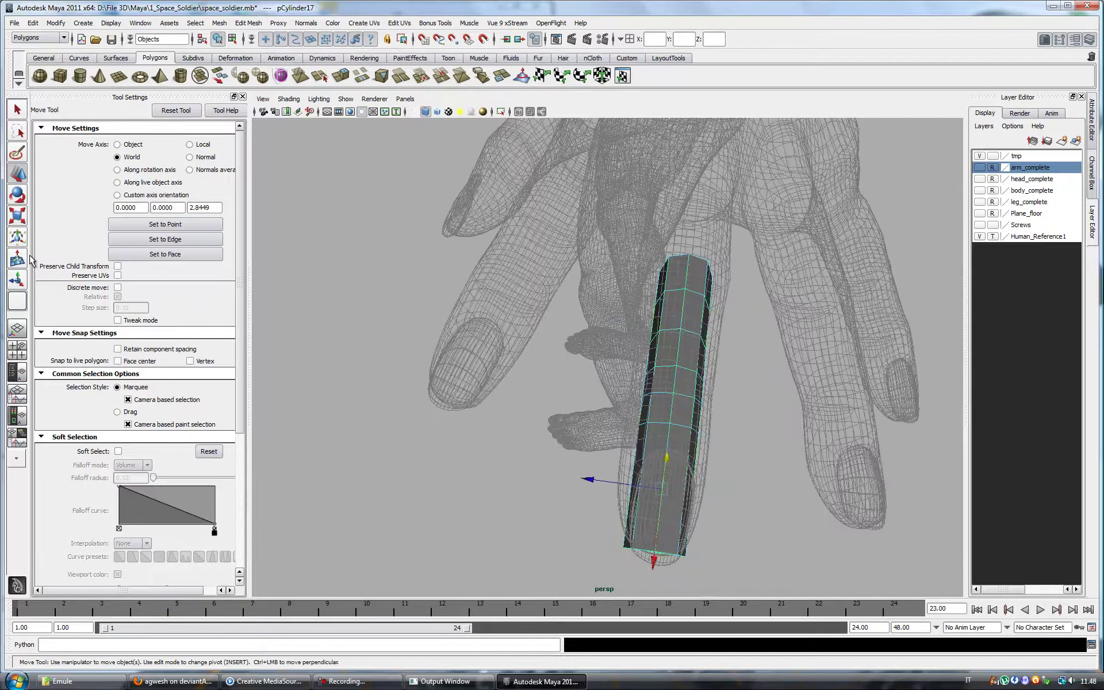
key("e")
key("w")
key("r")
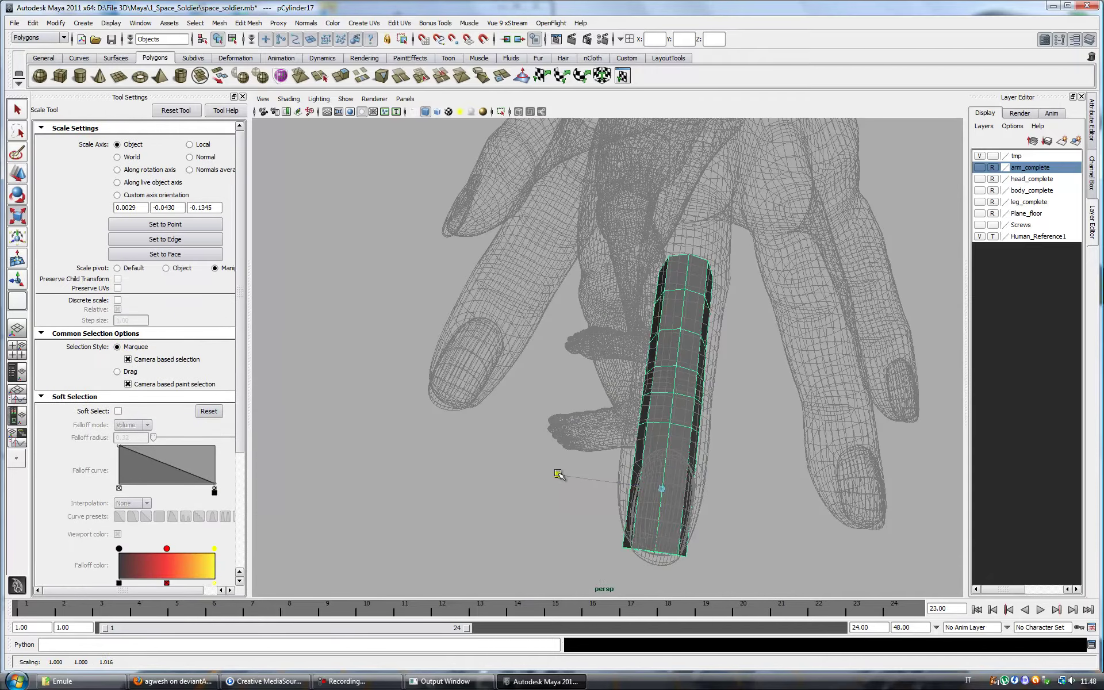
mouse_move(525, 467)
left_mouse_down("alt")
mouse_move(715, 382)
mouse_move(717, 308)
mouse_move(589, 498)
mouse_move(572, 490)
mouse_move(737, 480)
mouse_move(661, 402)
left_mouse_up("alt")
Step: Insert an edge loop across the finger plate and select edges on its top and side
left_click(248, 23)
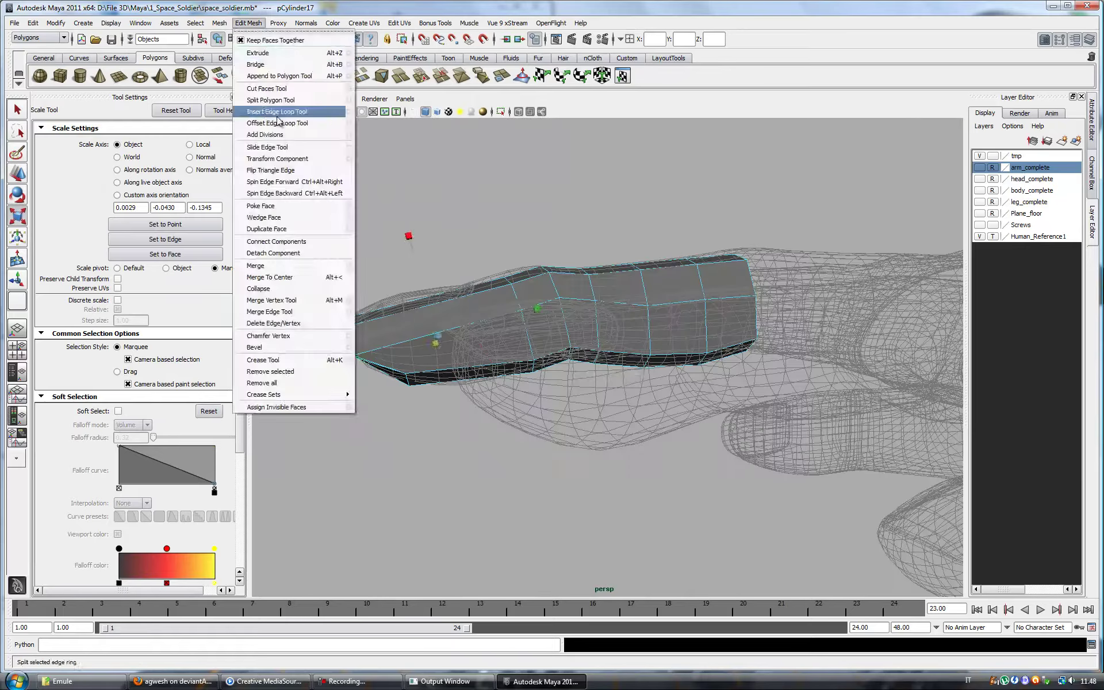
left_click(282, 113)
left_click(502, 377)
key("w")
mouse_move(525, 370)
left_mouse_down("alt")
mouse_move(527, 278)
mouse_move(507, 415)
mouse_move(483, 374)
mouse_move(512, 382)
mouse_move(520, 239)
mouse_move(616, 289)
mouse_move(525, 338)
mouse_move(586, 382)
mouse_move(500, 421)
mouse_move(749, 401)
mouse_move(661, 356)
mouse_move(706, 376)
left_mouse_up("alt")
left_click(616, 289)
left_click(749, 401)
left_click(706, 376)
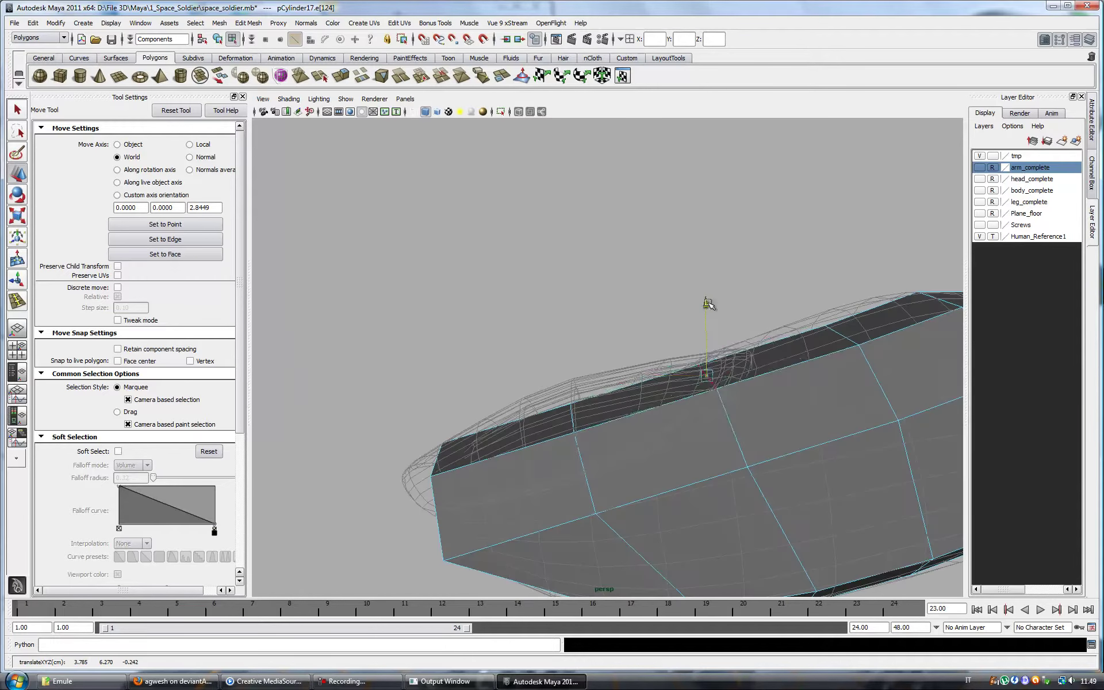
Step: Undo several recent changes on the finger plate
key("ctrl+z")
key("ctrl+z")
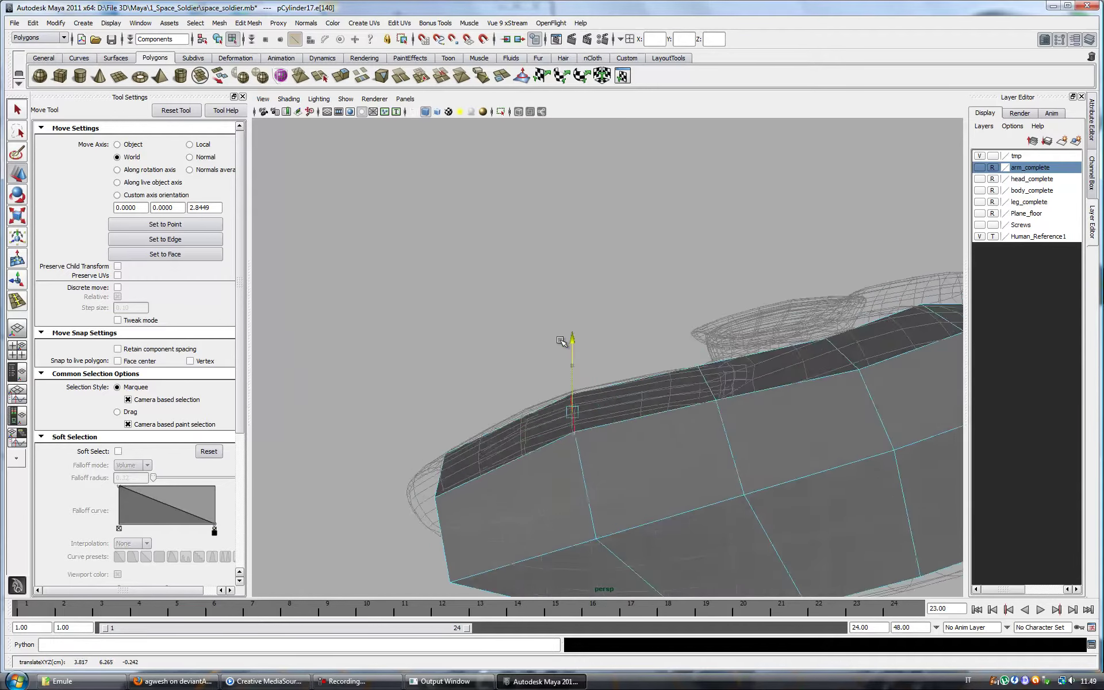
key("ctrl+z")
key("ctrl+z")
key("ctrl+z")
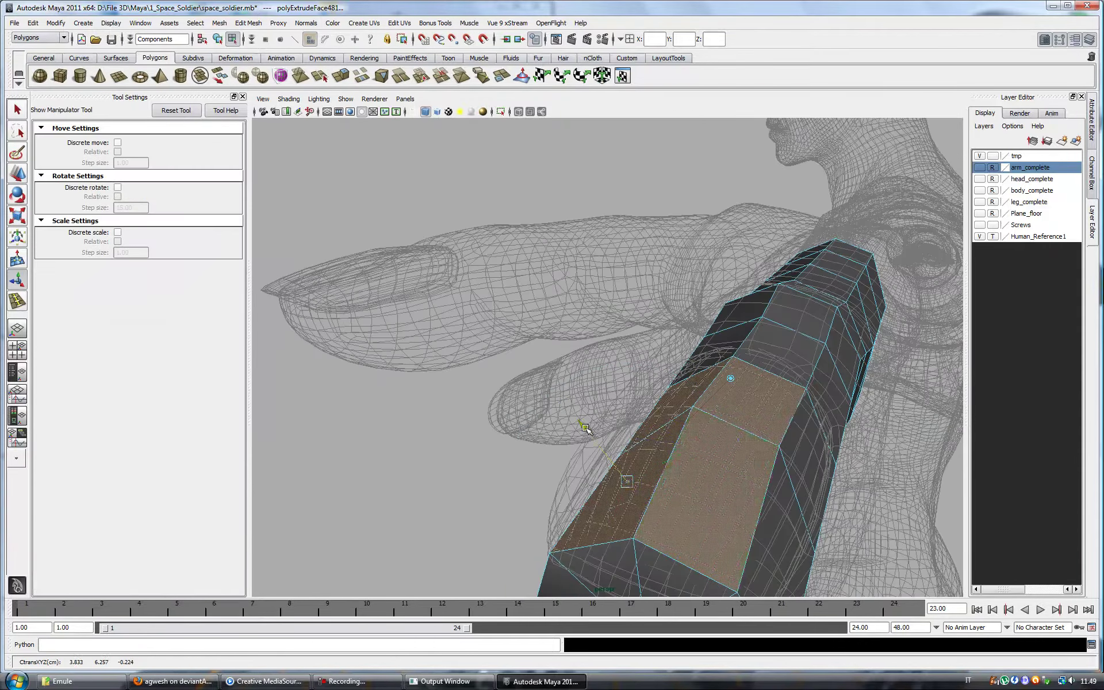
key("ctrl+z")
key("ctrl+z")
key("ctrl+z")
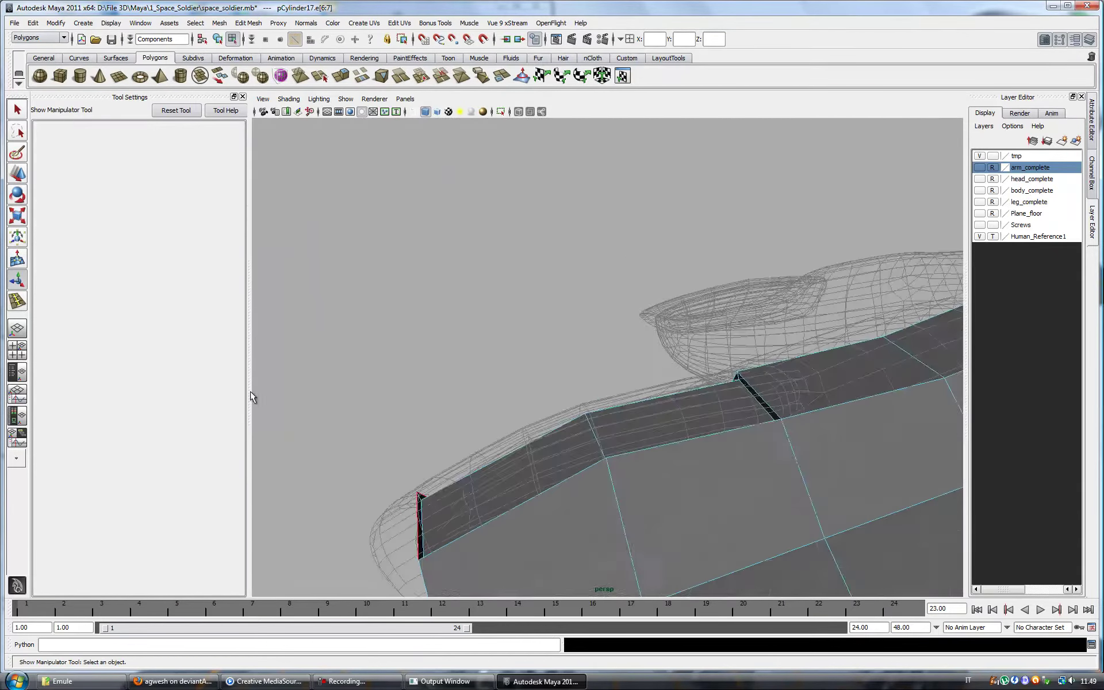
key("w")
key("ctrl+z")
key("ctrl+z")
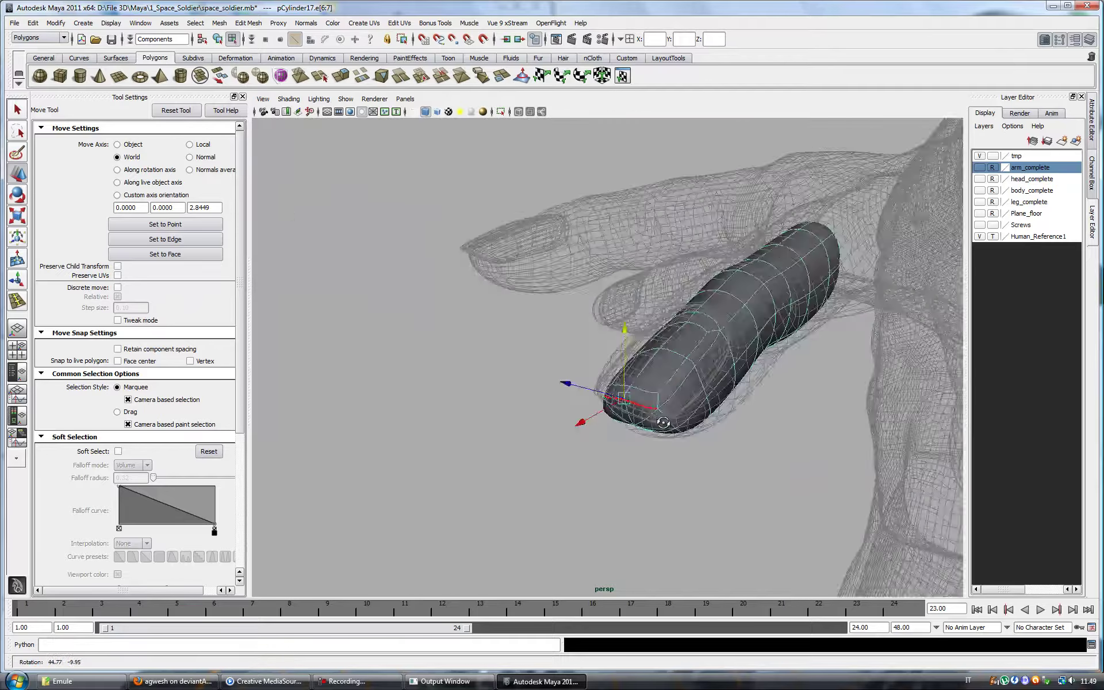
key("ctrl+z")
key("ctrl+z")
Step: Extrude the selected top faces of the plate and crease an edge
key("shift+z")
key("shift+z")
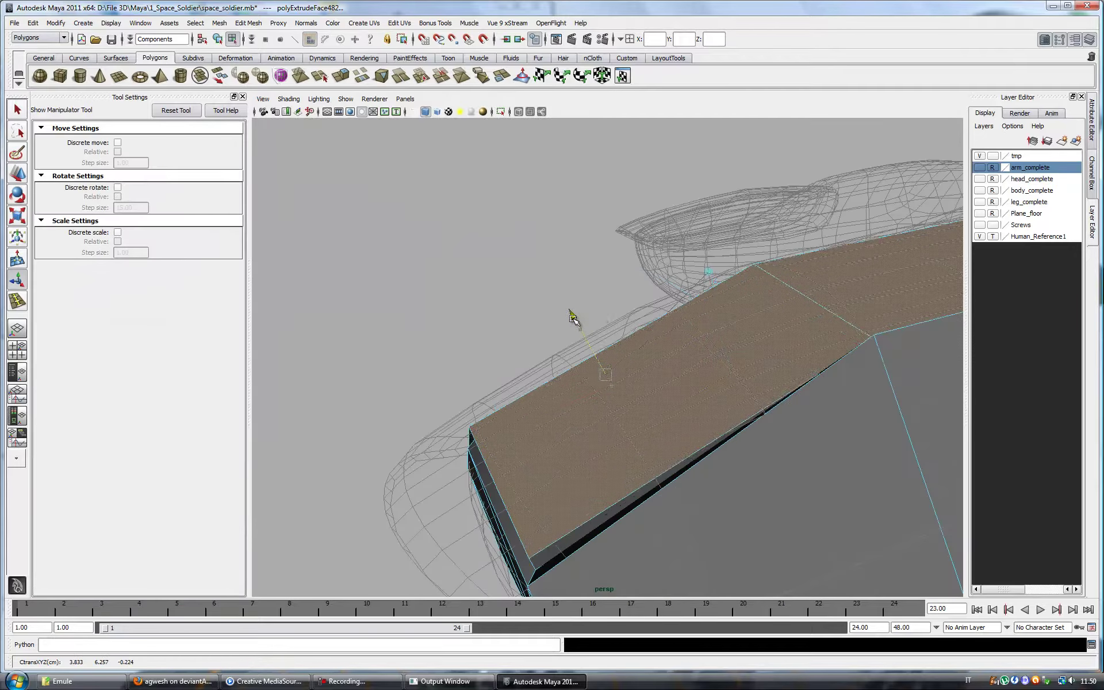
key("shift+z")
key("shift+z")
key("shift+z")
key("shift+z")
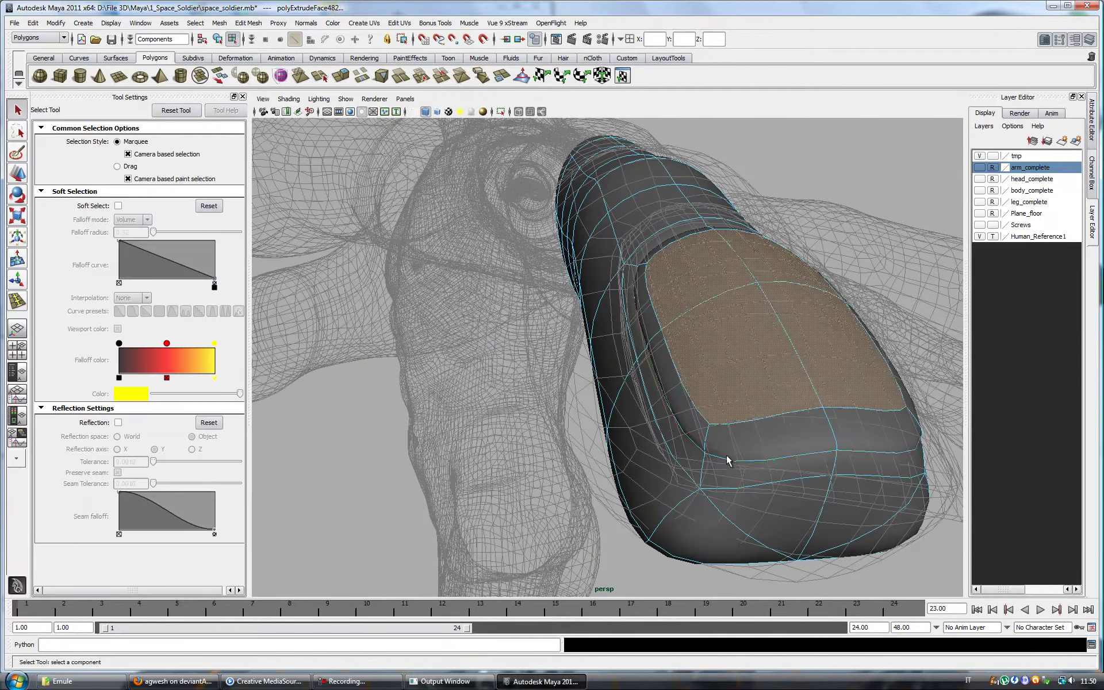
key("shift+z")
key("shift+z")
key("shift+z")
key("q")
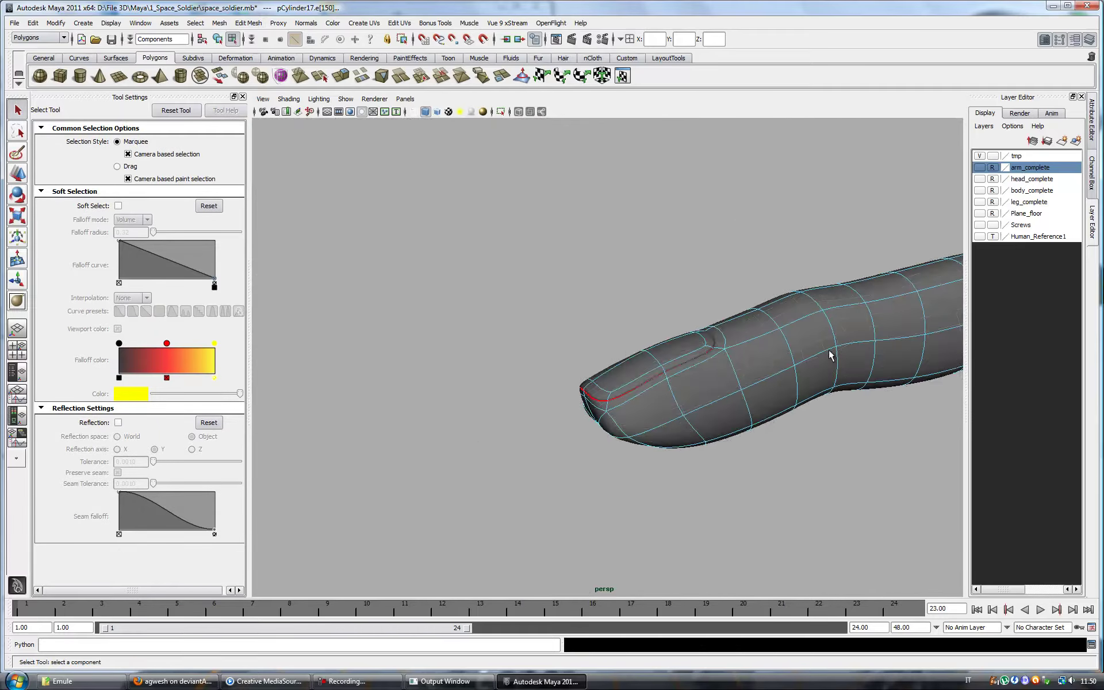
left_click_drag(765, 375, 772, 414, "alt")
key("shift+z")
key("shift+z")
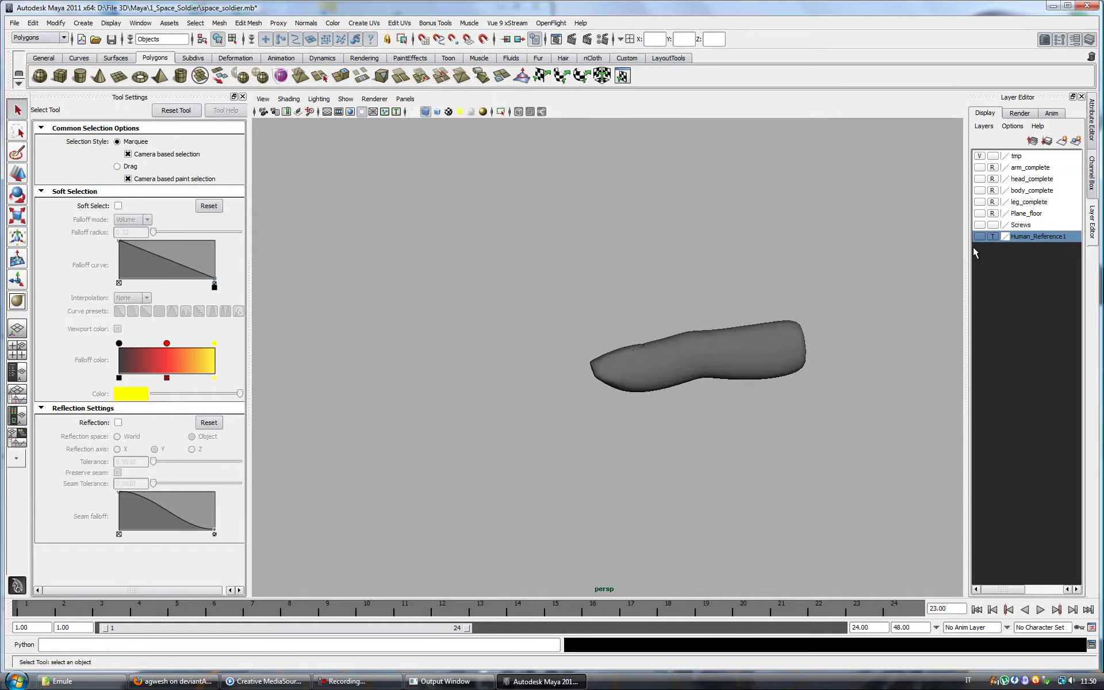
key("shift+z")
Step: Extrude the finger plate's end face and move and rotate it along the finger
key("shift+z")
key("shift+z")
key("shift+z")
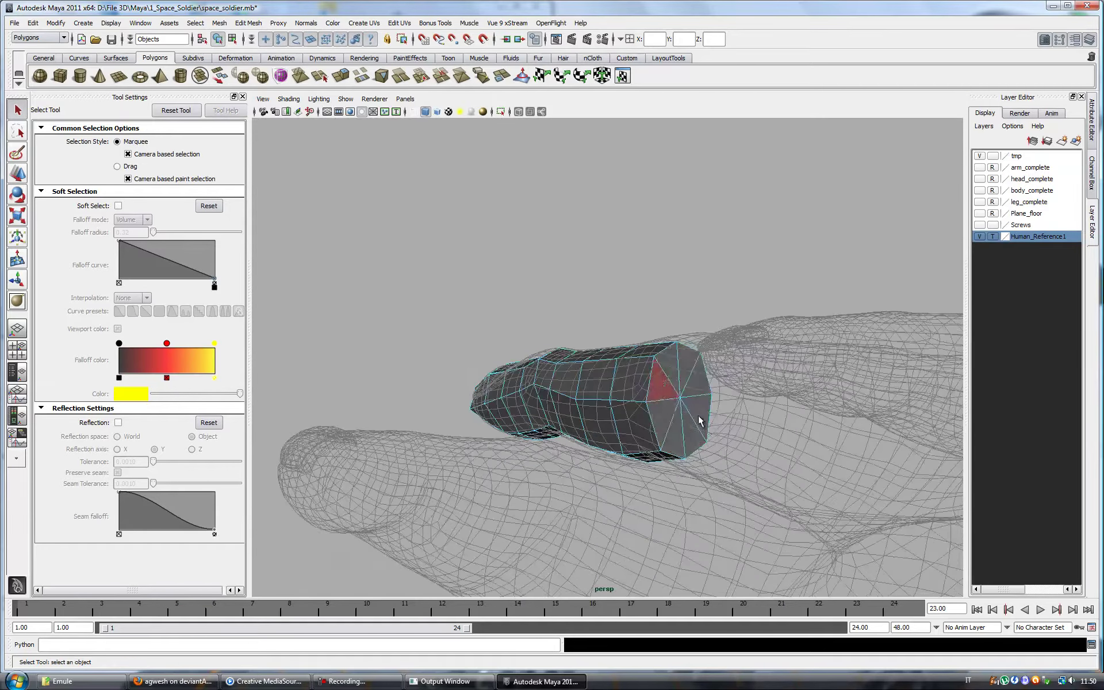
key("shift+z")
key("shift+z")
key("ctrl+e")
key("w")
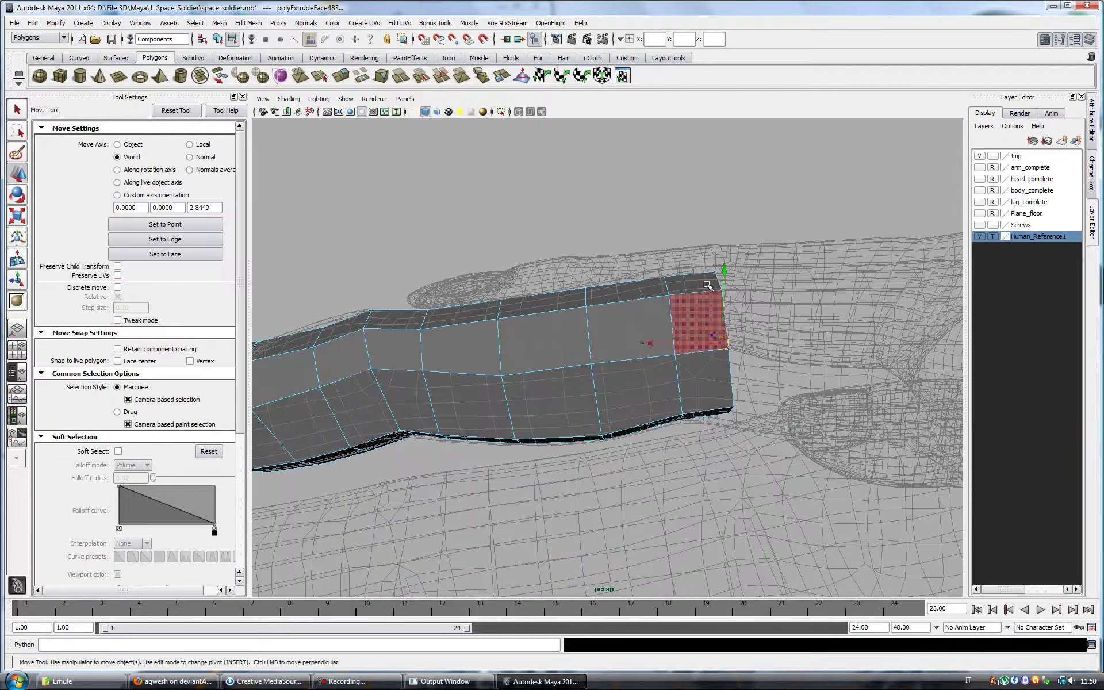
key("shift+z")
key("shift+z")
key("shift+z")
key("shift+z")
key("e")
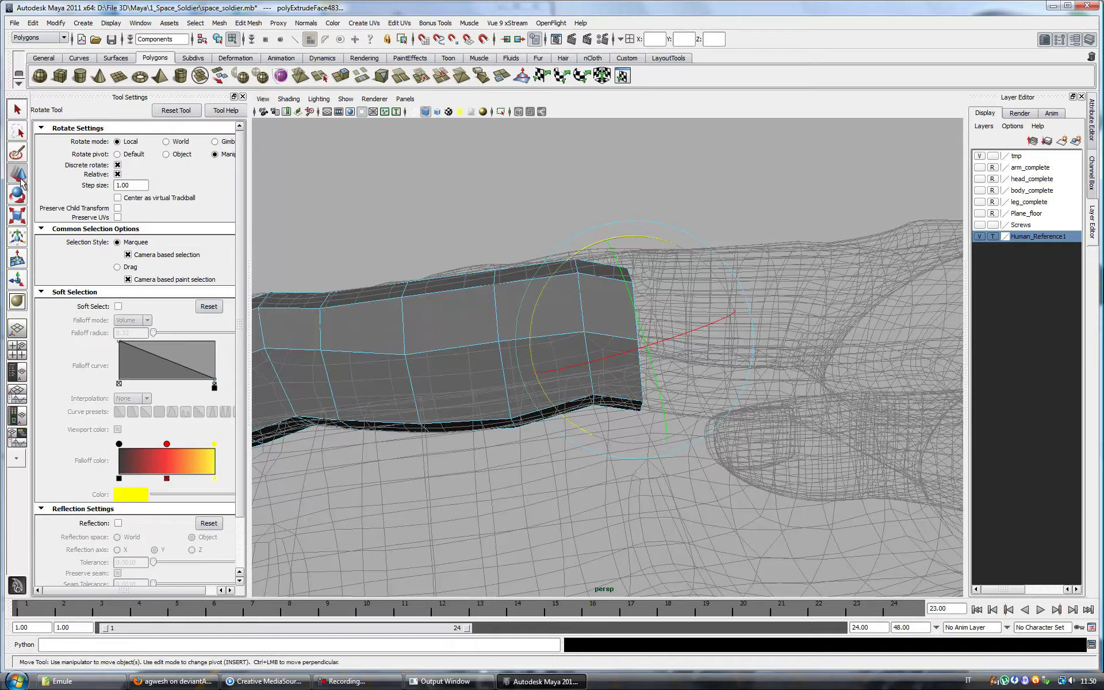
left_click(17, 173)
key("shift+z")
right_click_drag(513, 308, 512, 290)
Step: Select the top edge and then the end face at the plate's tip
left_click(602, 322)
key("shift+z")
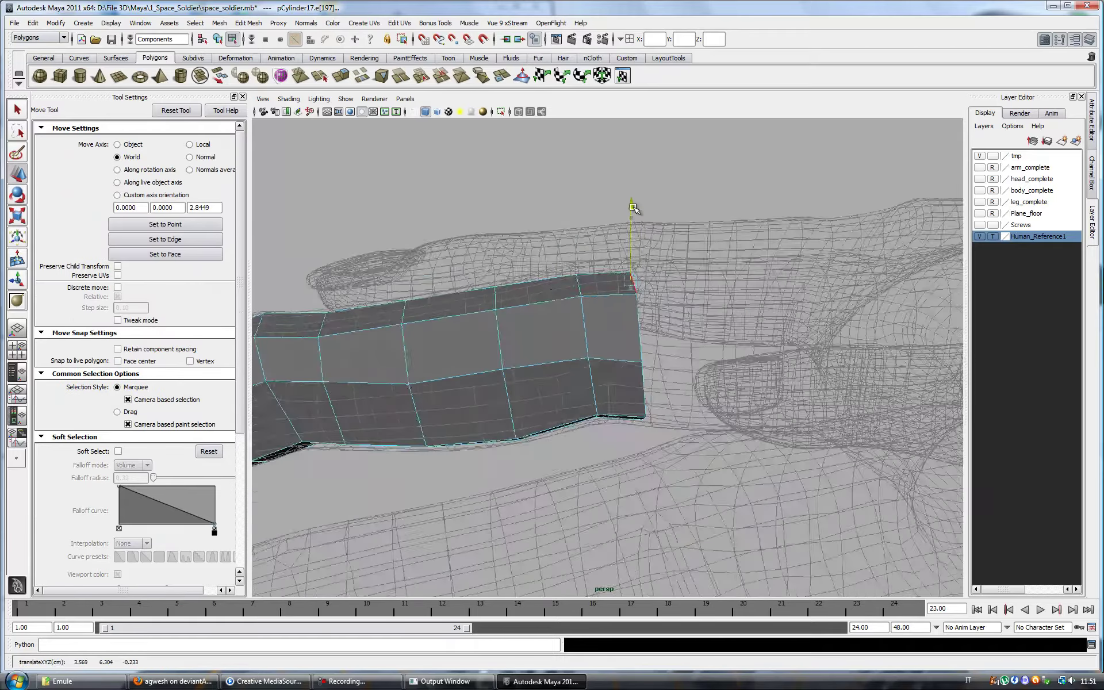
key("shift+z")
key("shift+z")
key("shift+z")
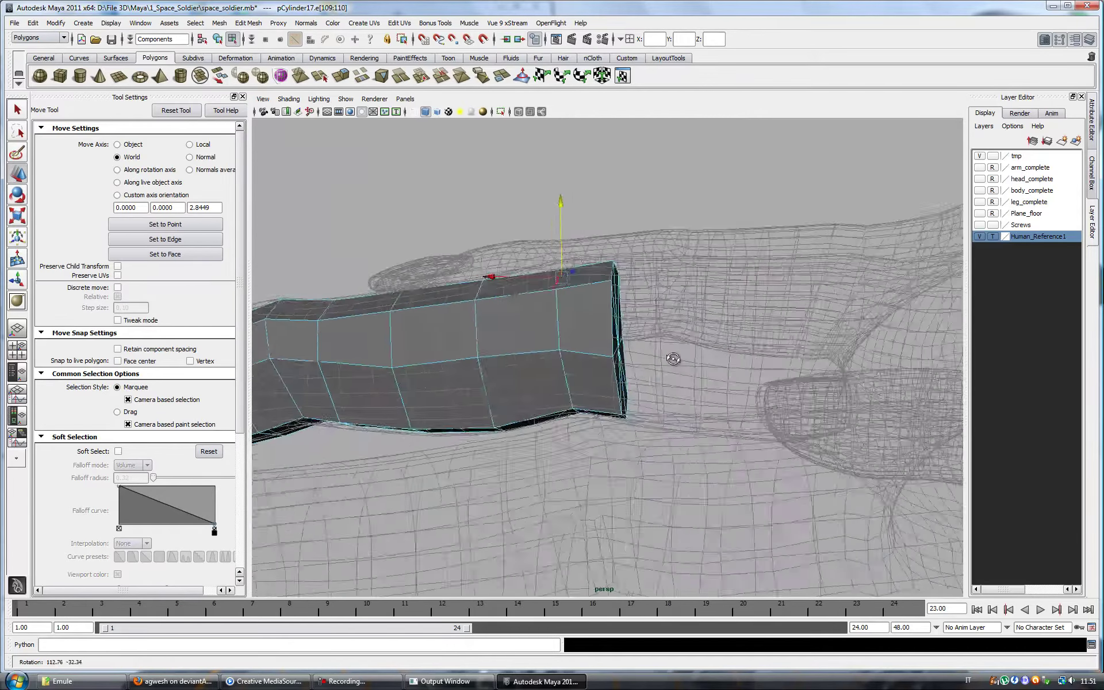
key("shift+z")
key("shift+z")
key("F11")
left_click(627, 310)
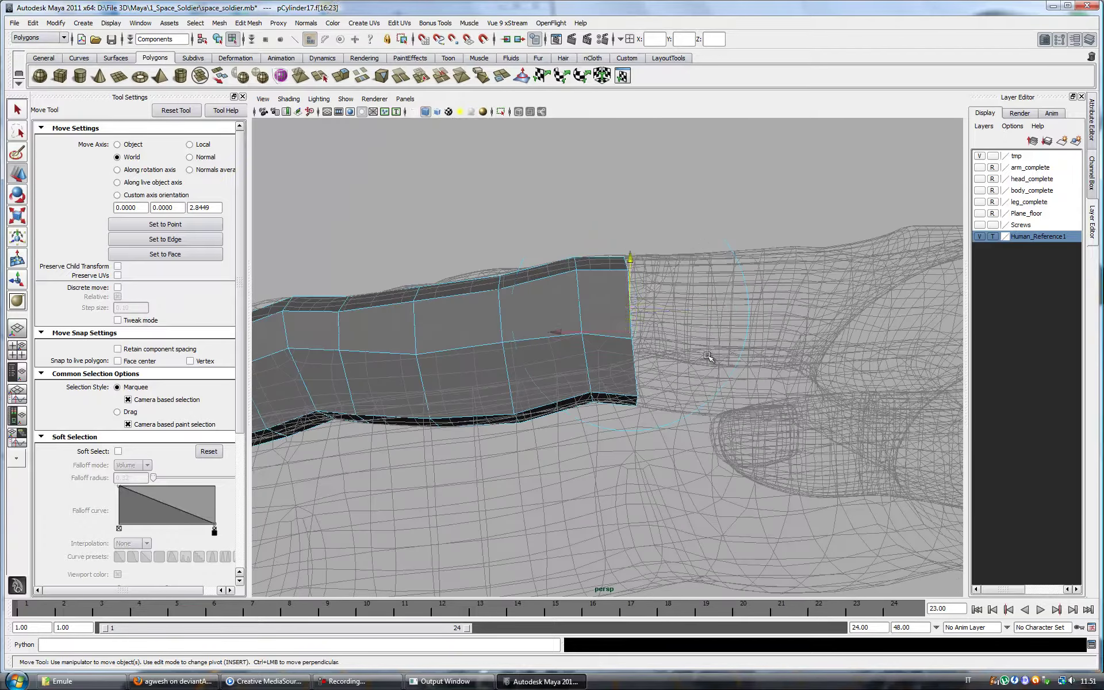
Step: Extrude two more segments from the end, pushing them further along the finger
key("ctrl+e")
key("ctrl+e")
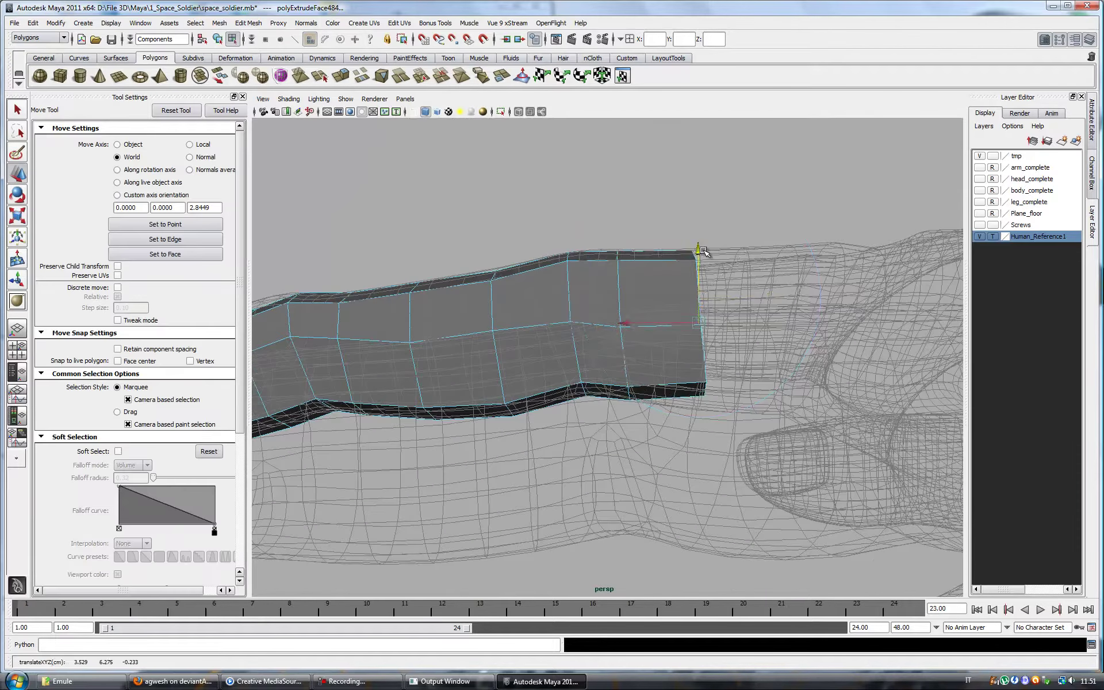
key("w")
left_click_drag(767, 247, 776, 345, "alt")
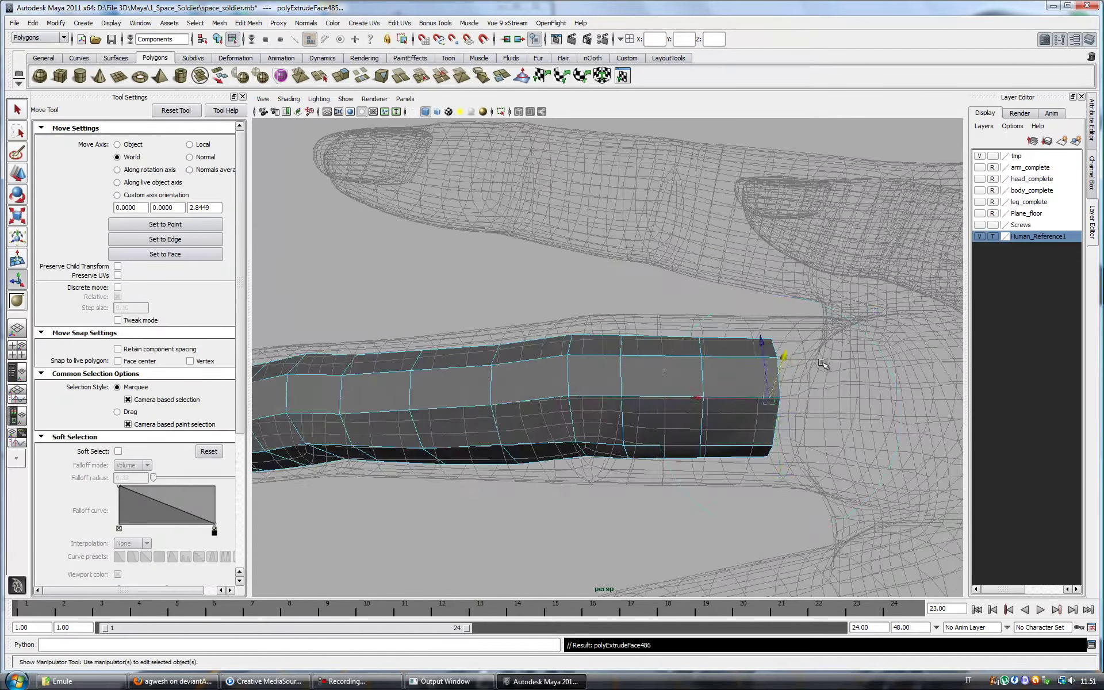
key("ctrl+e")
left_click_drag(854, 414, 698, 446, "alt")
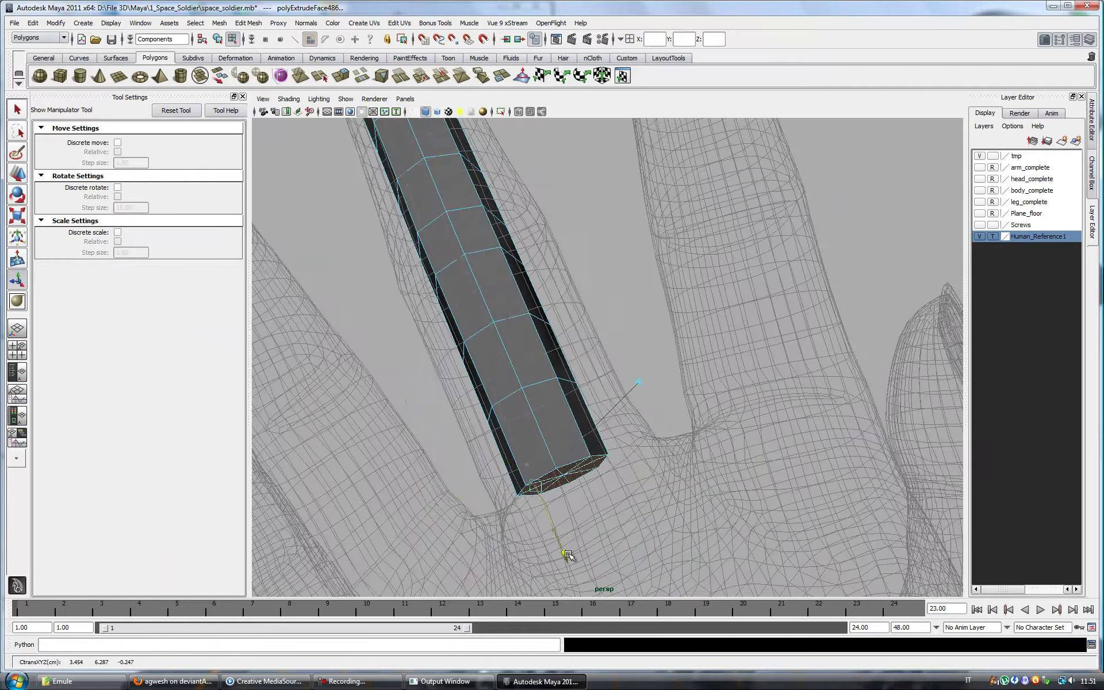
left_click_drag(566, 552, 586, 481, "alt")
mouse_move(790, 484)
left_mouse_down("alt")
mouse_move(568, 325)
mouse_move(581, 419)
mouse_move(520, 424)
mouse_move(565, 320)
mouse_move(563, 384)
mouse_move(616, 295)
mouse_move(634, 311)
left_mouse_up("alt")
Step: Reshape the finger cylinder's end by moving individual edges and a vertex
key("F10")
left_click(550, 301)
key("w")
left_click(616, 296)
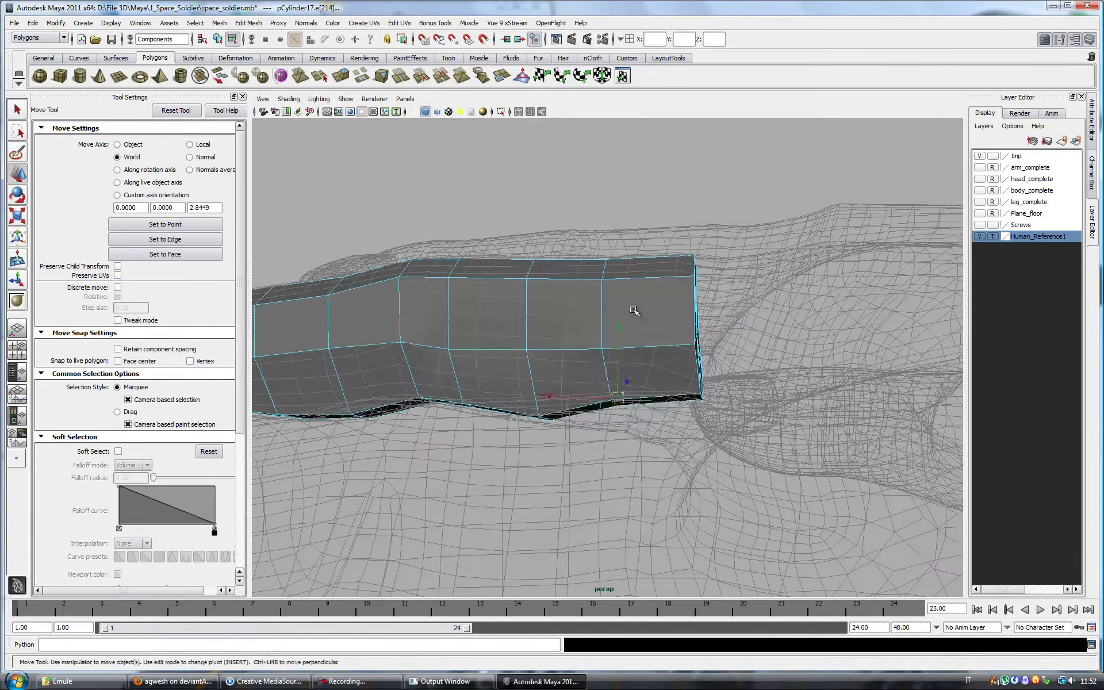
mouse_move(622, 355)
left_mouse_down("alt")
mouse_move(643, 345)
mouse_move(653, 362)
mouse_move(692, 363)
mouse_move(636, 377)
mouse_move(661, 387)
mouse_move(568, 379)
left_mouse_up("alt")
left_click(655, 354)
left_click(568, 380)
mouse_move(585, 328)
left_mouse_down("alt")
mouse_move(603, 340)
mouse_move(650, 276)
mouse_move(615, 333)
mouse_move(704, 338)
left_mouse_up("alt")
left_click(616, 332)
mouse_move(591, 307)
left_mouse_down("alt")
mouse_move(634, 346)
mouse_move(618, 320)
left_mouse_up("alt")
left_click(678, 338)
mouse_move(680, 364)
left_mouse_down("alt")
mouse_move(643, 375)
mouse_move(581, 345)
mouse_move(622, 359)
left_mouse_up("alt")
Step: Soft-select a ring of faces and scale it to widen the finger toward the knuckle
left_click(118, 287)
left_click(117, 287)
key("b")
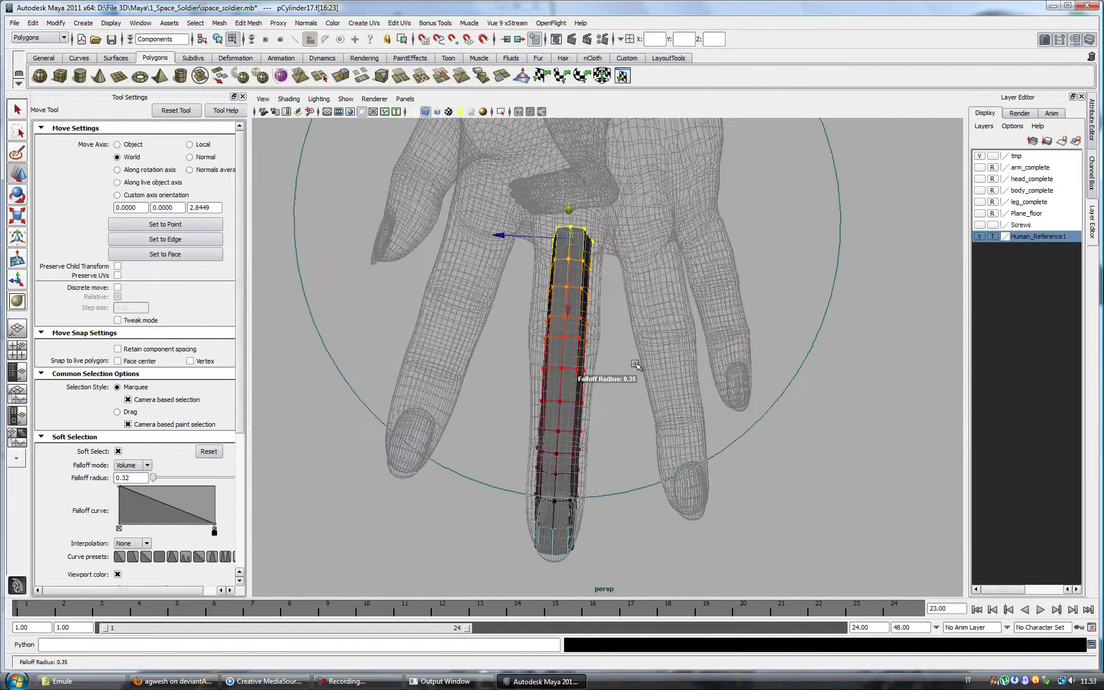
left_click(18, 218)
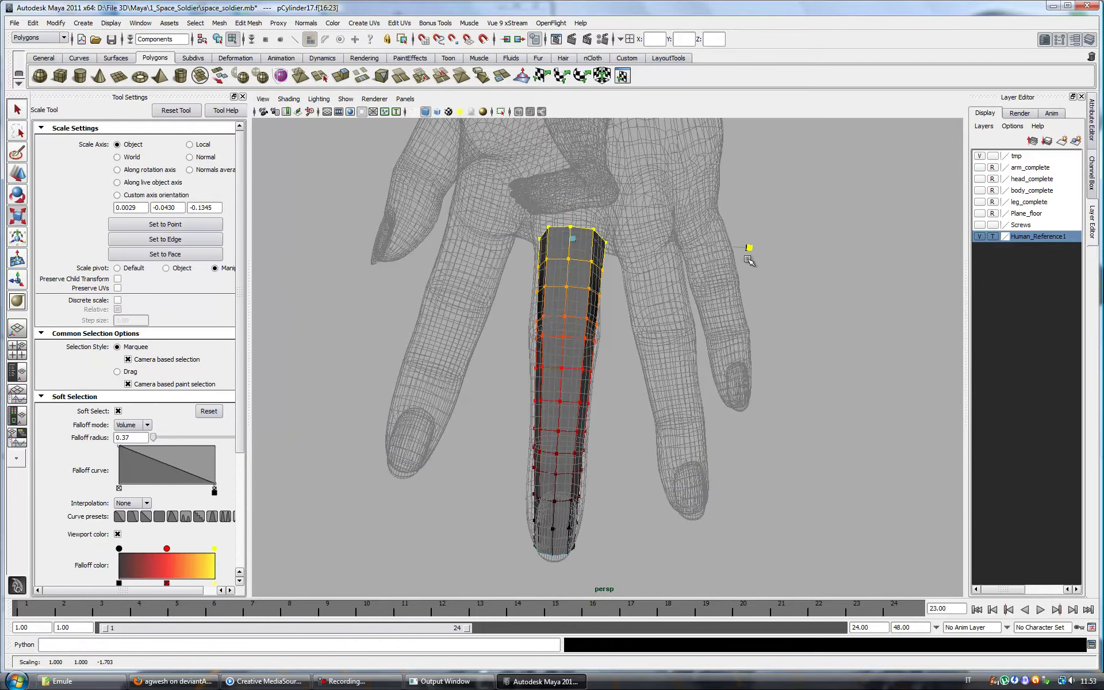
left_click_drag(637, 344, 628, 354, "alt")
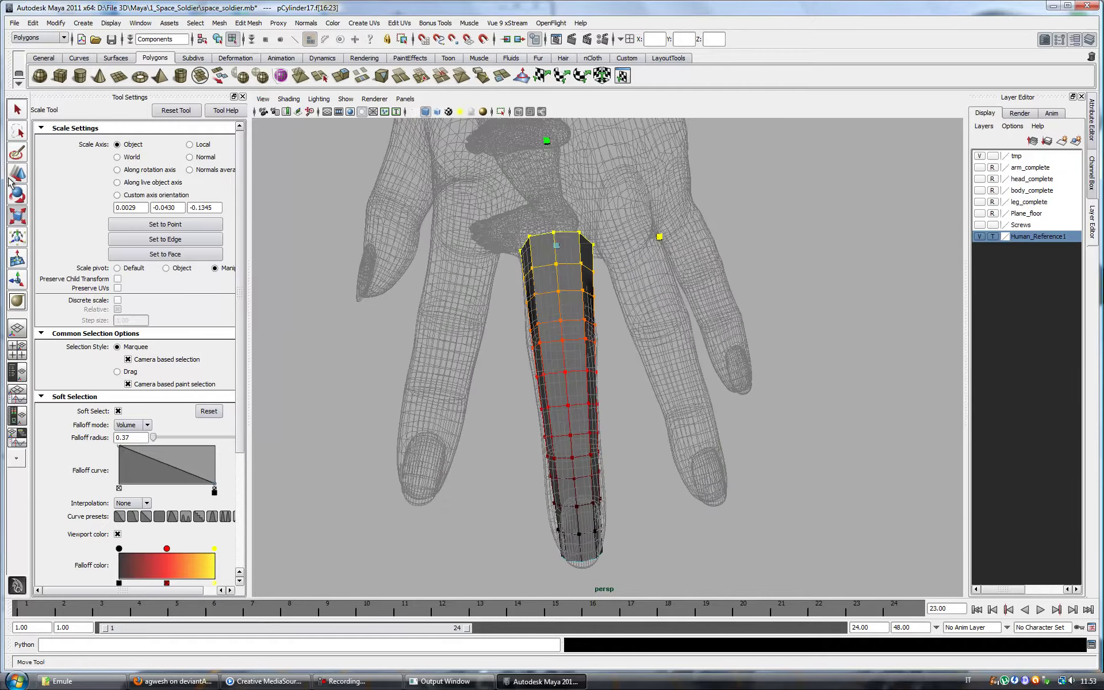
key("w")
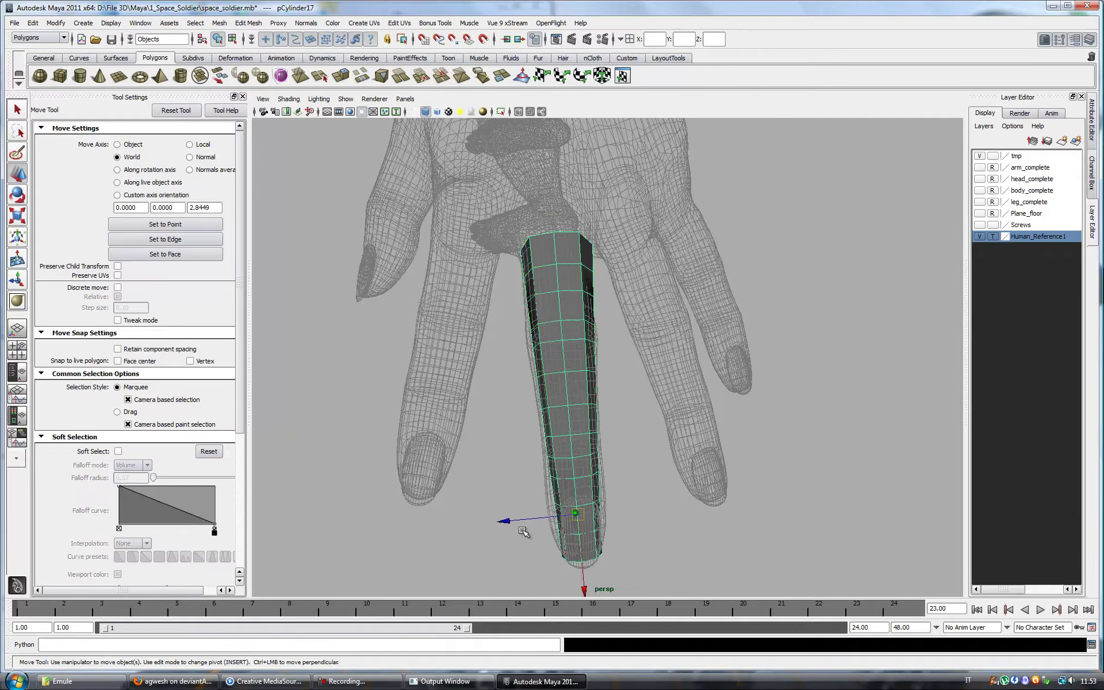
left_click_drag(629, 549, 690, 449, "alt")
right_click(714, 371)
mouse_move(714, 371)
left_mouse_down("alt")
mouse_move(926, 398)
mouse_move(665, 414)
left_mouse_up("alt")
key("ctrl+z")
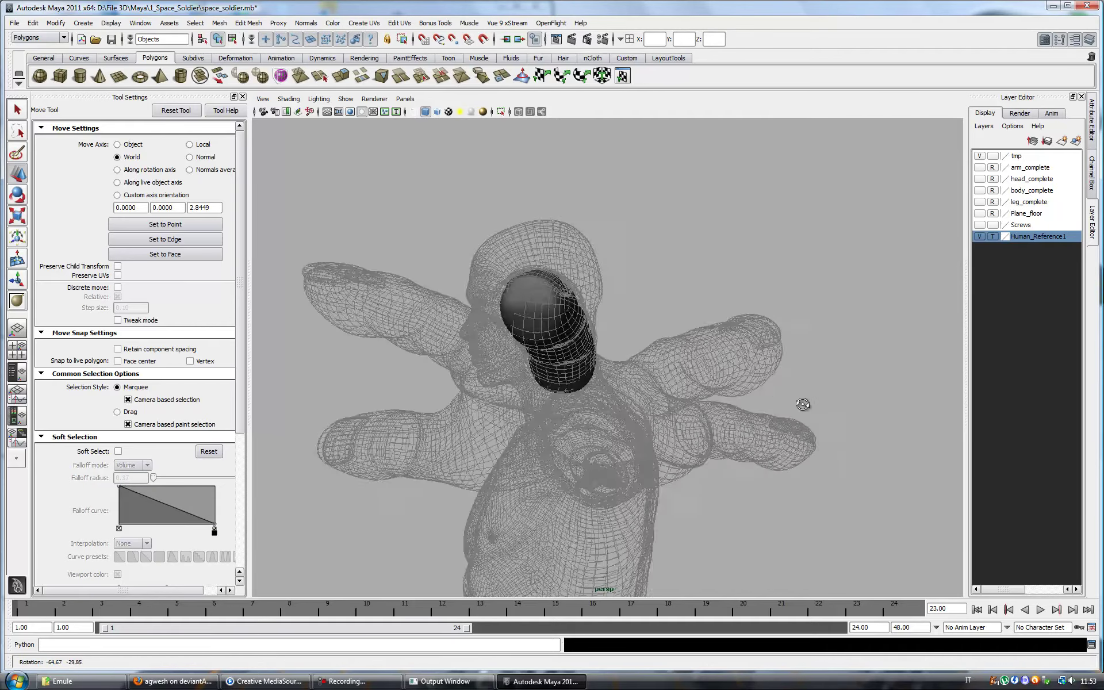
Step: Scale and move the whole finger cylinder to sit along the reference finger
left_click(564, 431)
mouse_move(799, 421)
left_mouse_down("alt")
mouse_move(564, 431)
mouse_move(468, 524)
left_mouse_up("alt")
key("r")
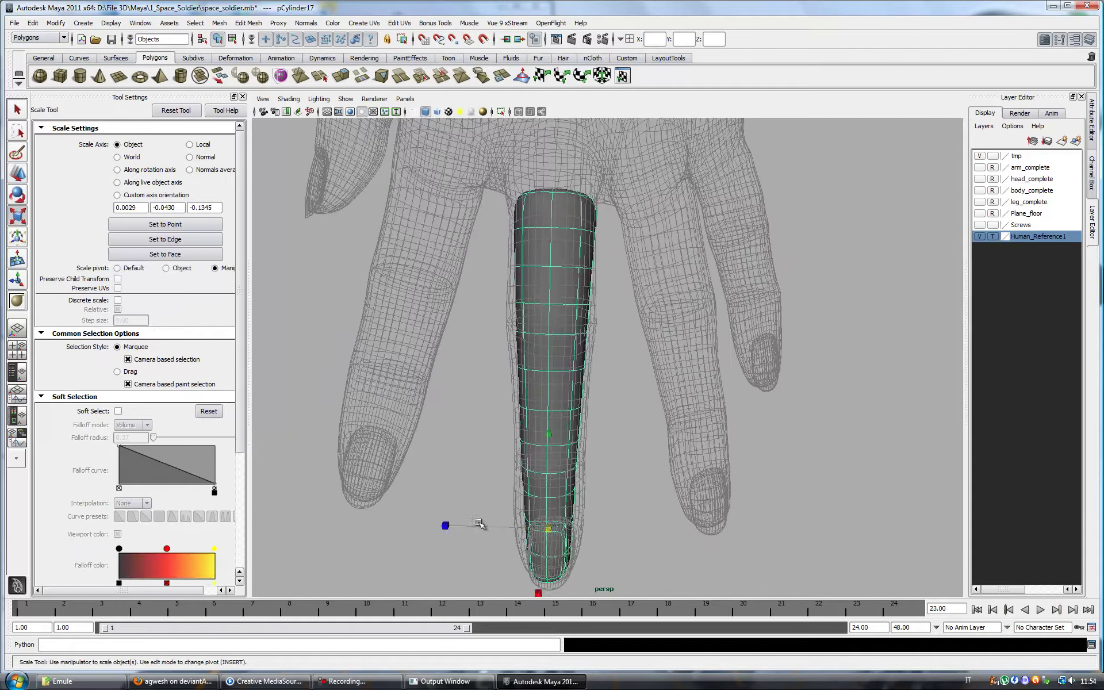
mouse_move(417, 513)
left_mouse_down("alt")
mouse_move(665, 435)
mouse_move(555, 370)
left_mouse_up("alt")
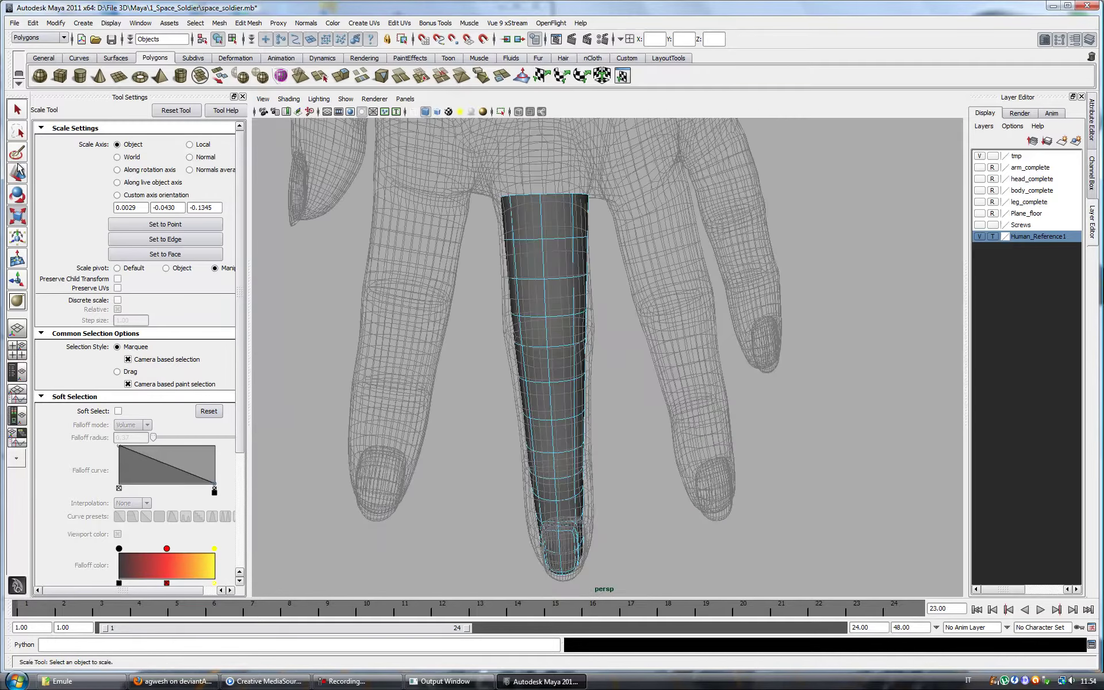
key("w")
mouse_move(485, 523)
left_mouse_down("alt")
mouse_move(542, 512)
mouse_move(458, 467)
mouse_move(561, 352)
left_mouse_up("alt")
Step: Soft-select a face midway along the finger and scale it to taper the finger
left_click(560, 351)
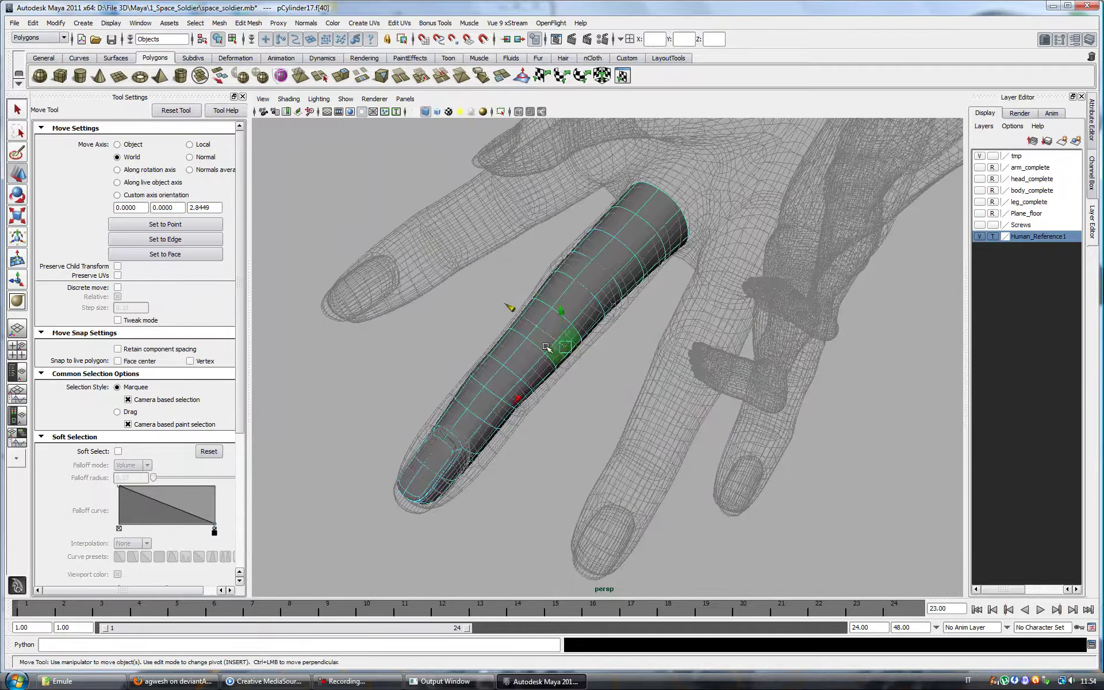
left_click(118, 451)
left_click_drag(276, 414, 350, 368, "alt")
left_click(22, 216)
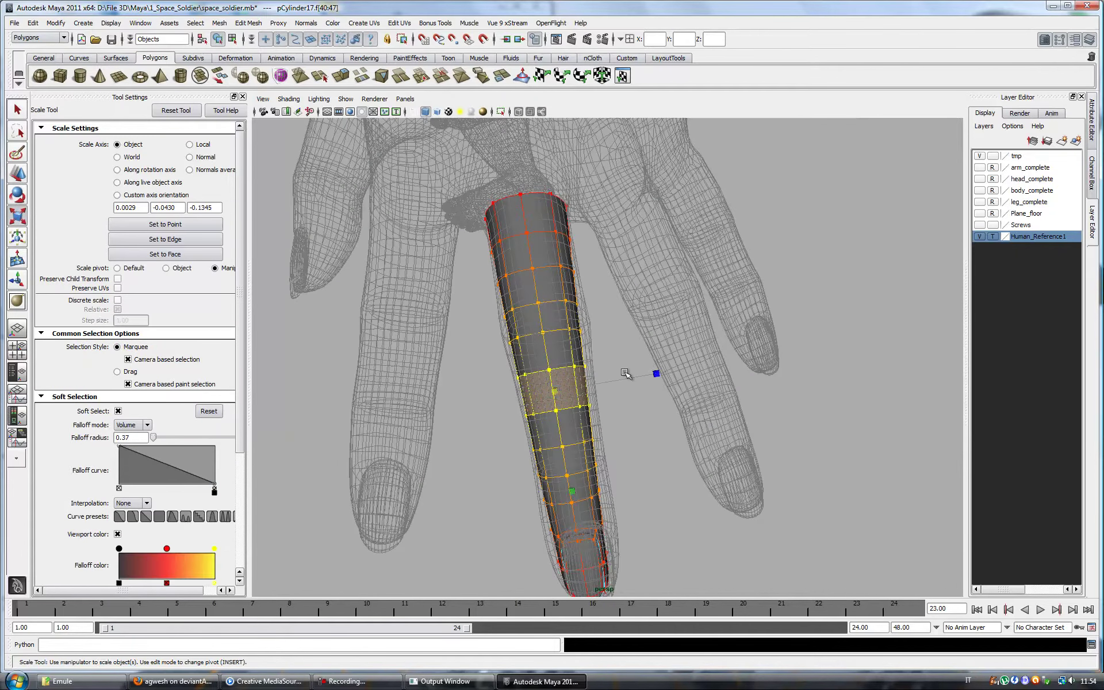
left_click_drag(600, 430, 480, 468, "alt")
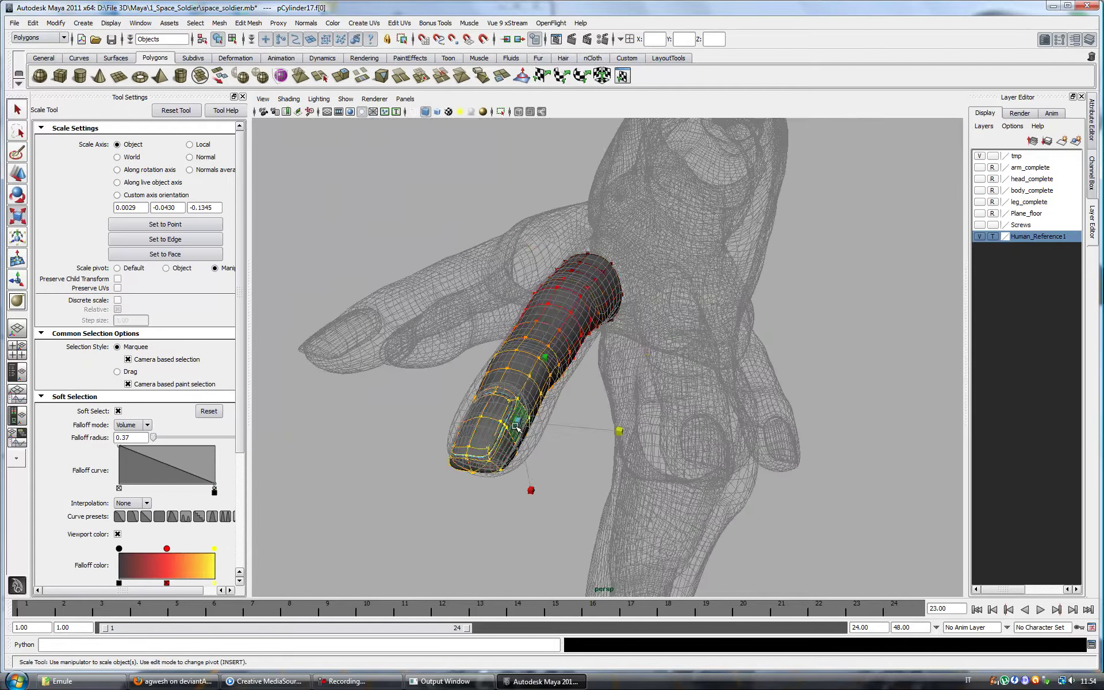
mouse_move(482, 405)
left_mouse_down("alt")
mouse_move(680, 489)
mouse_move(670, 455)
left_mouse_up("alt")
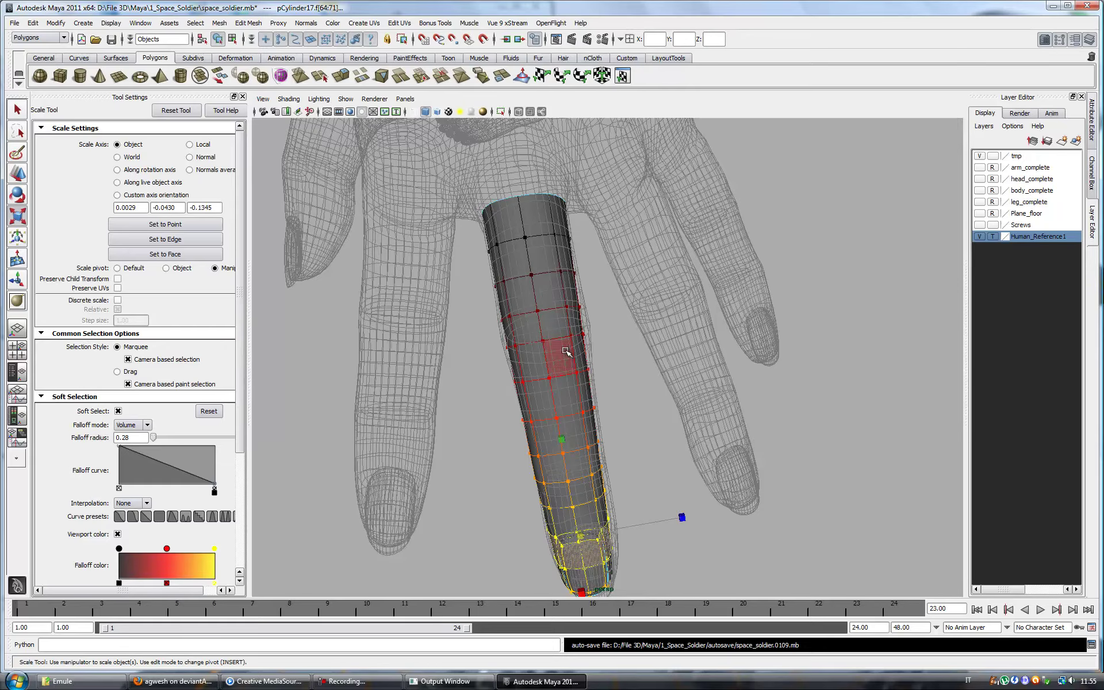
mouse_move(656, 505)
left_mouse_down("alt")
mouse_move(726, 407)
mouse_move(645, 374)
left_mouse_up("alt")
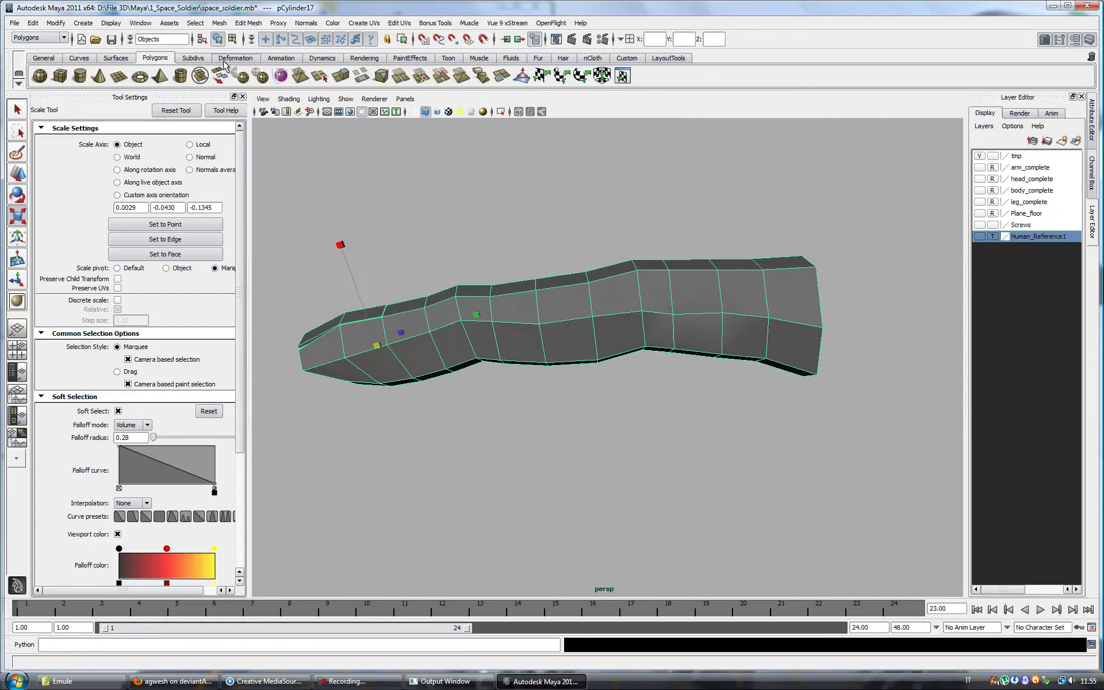
Step: Insert edge loops across the finger joints, using the two-loops-at-once option
left_click(249, 23)
left_click(271, 118)
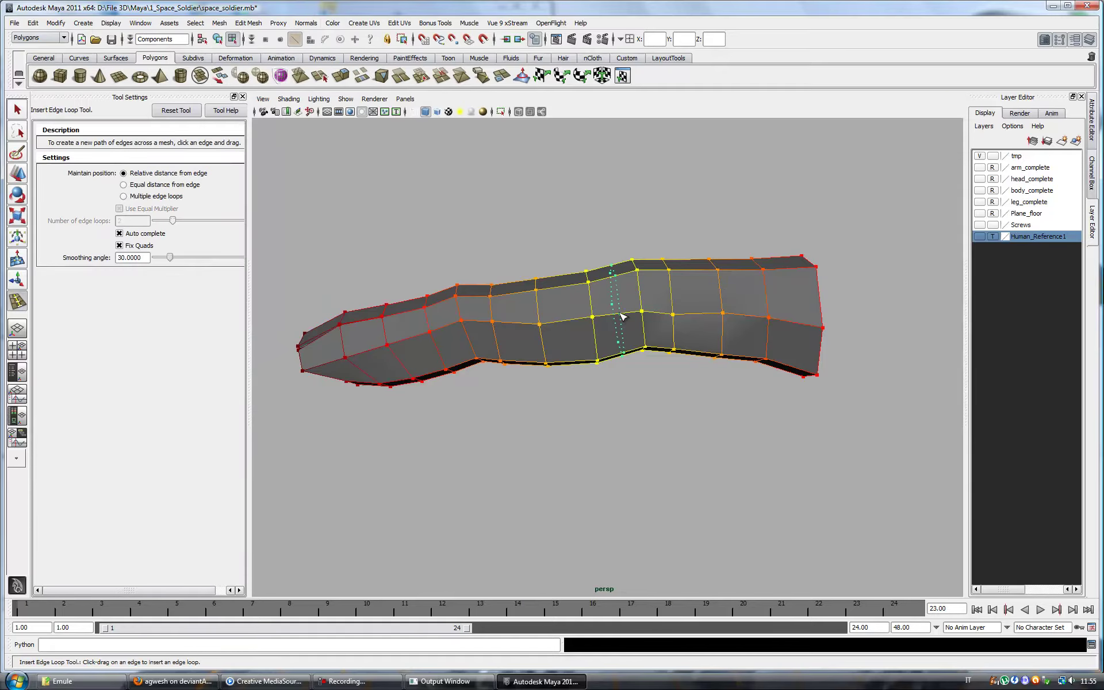
left_click_drag(619, 315, 688, 380, "alt")
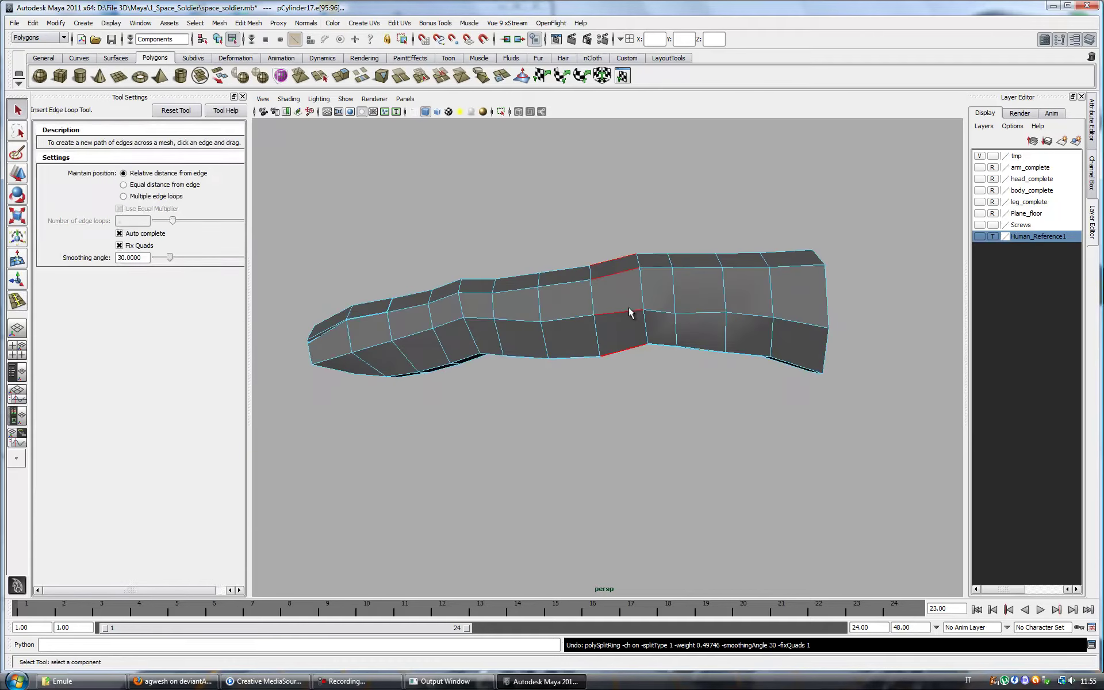
left_click_drag(613, 317, 614, 317)
key("q")
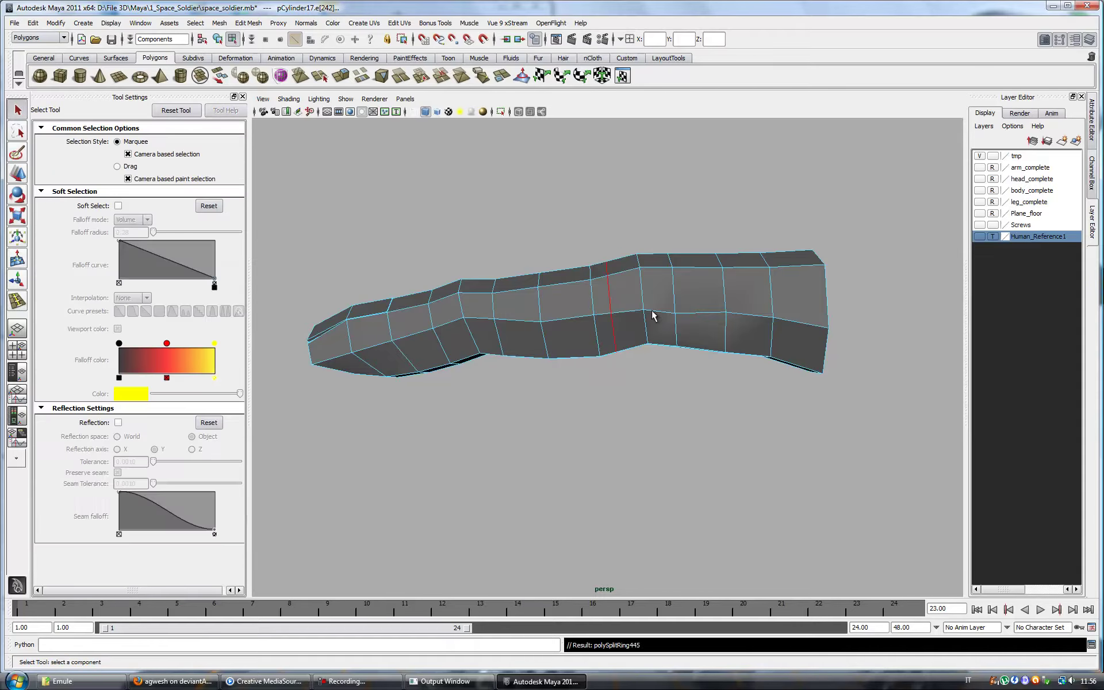
key("3")
key("1")
left_click(21, 299)
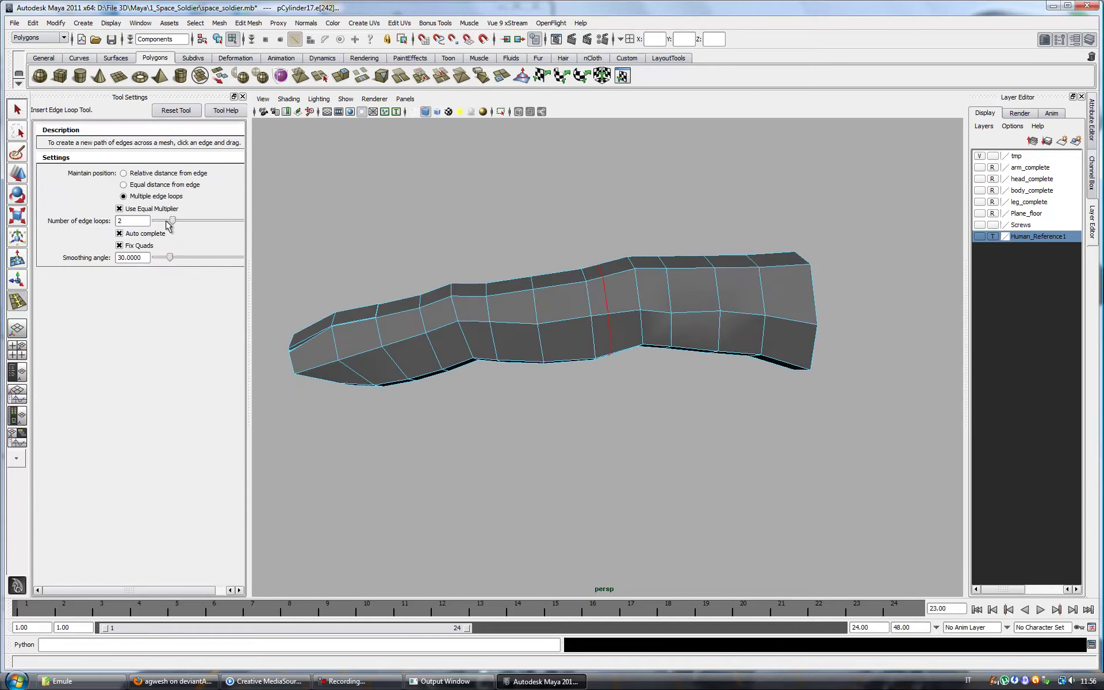
key("q")
Step: Select the face strips at both joints and extrude them into ridged bands
right_click_drag(454, 320, 449, 325)
scroll(498, 351, "up", 3)
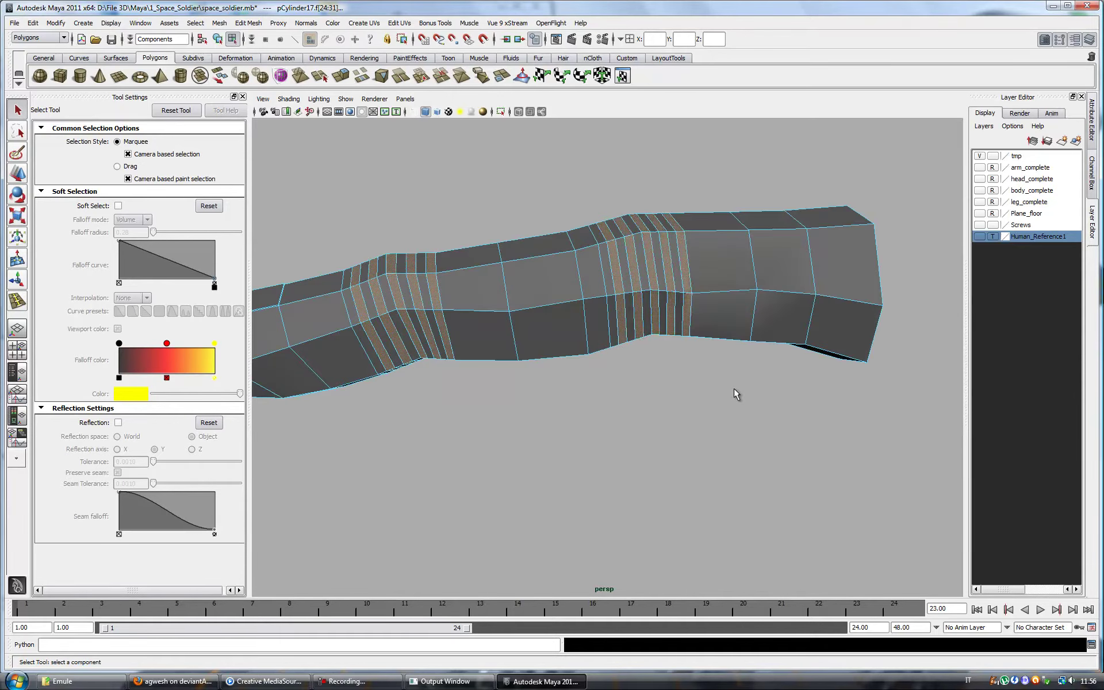
left_click_drag(736, 394, 719, 395, "alt")
key("ctrl+e")
left_click_drag(771, 282, 490, 328, "alt")
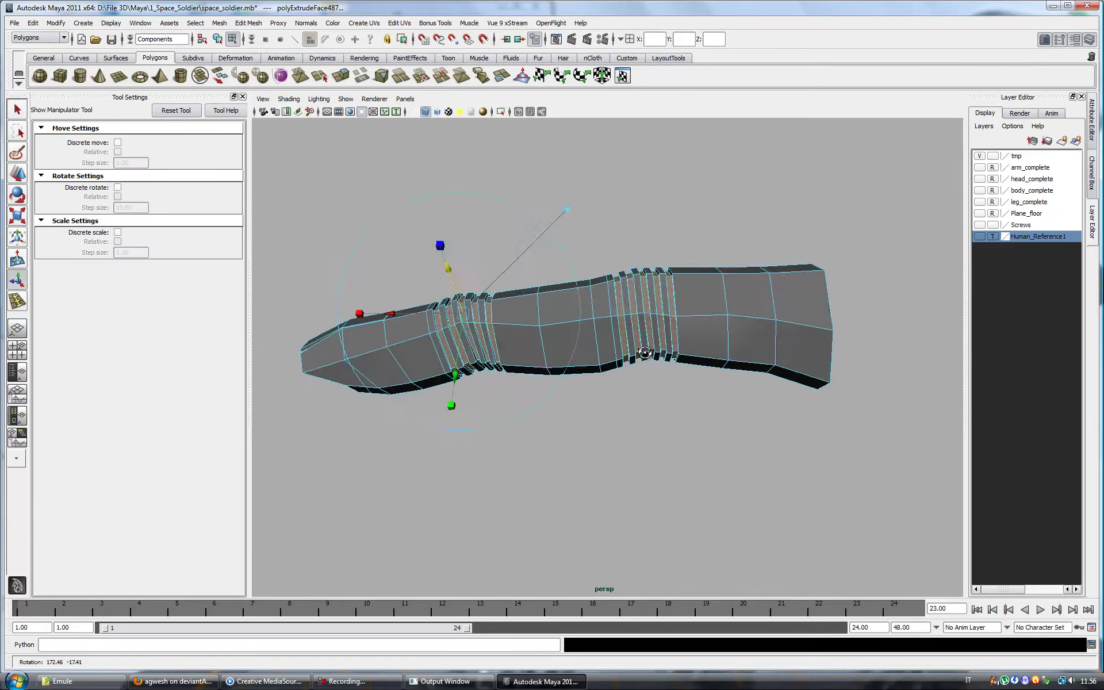
Step: Inspect the finger's open end and ridges in smooth preview
key("3")
key("q")
key("F10")
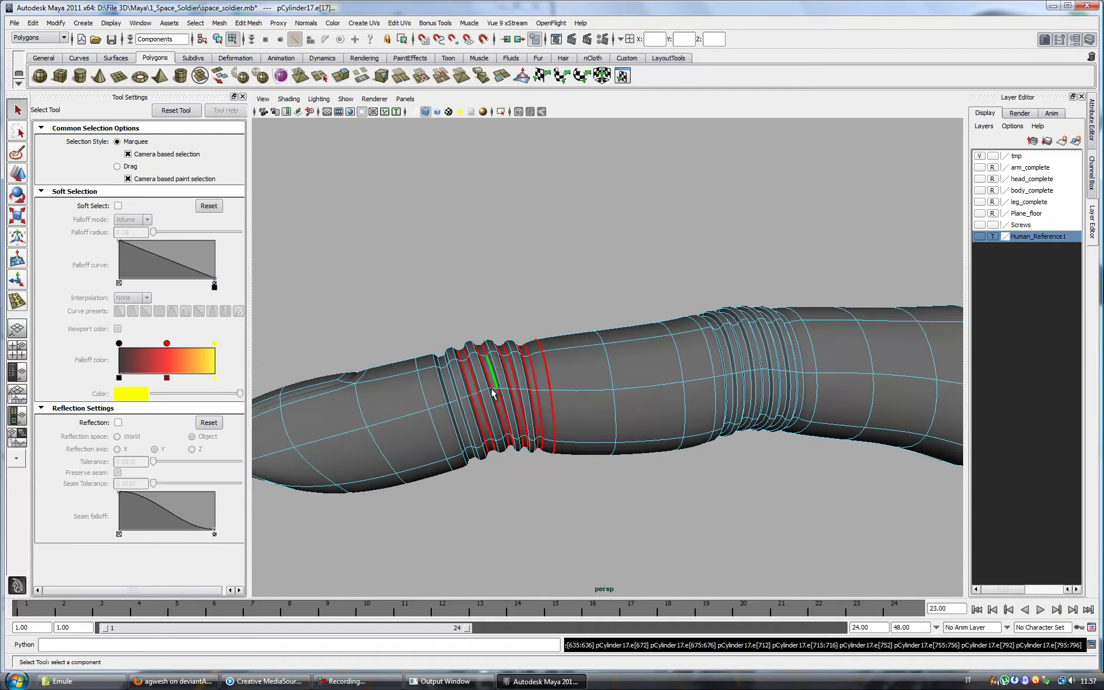
left_click_drag(454, 419, 480, 409, "alt")
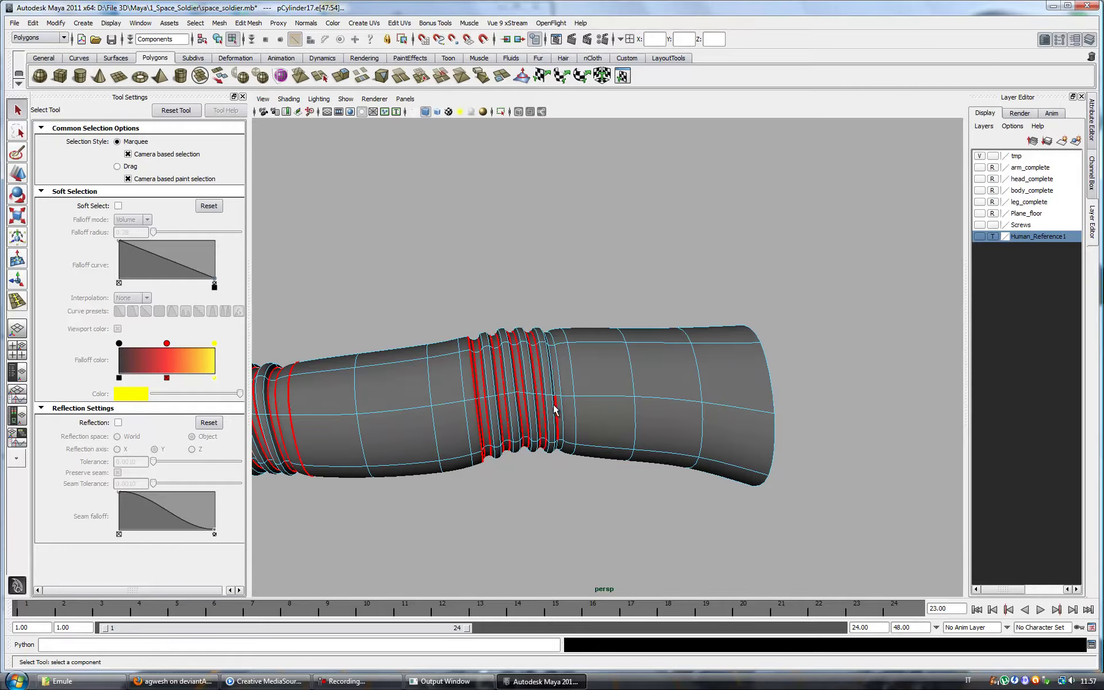
right_click_drag(555, 409, 553, 432, "alt")
left_click(248, 23)
left_click(299, 348)
key("q")
left_click_drag(542, 424, 569, 412, "alt")
key("F8")
Step: Cap the finger's open end by appending a polygon across its border edges
left_click(784, 345)
mouse_move(783, 345)
left_mouse_down("alt")
mouse_move(574, 424)
mouse_move(736, 446)
mouse_move(608, 369)
left_mouse_up("alt")
right_click_drag(609, 368, 592, 330)
mouse_move(598, 345)
left_mouse_down("alt")
mouse_move(636, 475)
mouse_move(634, 415)
mouse_move(569, 368)
left_mouse_up("alt")
left_click(550, 331)
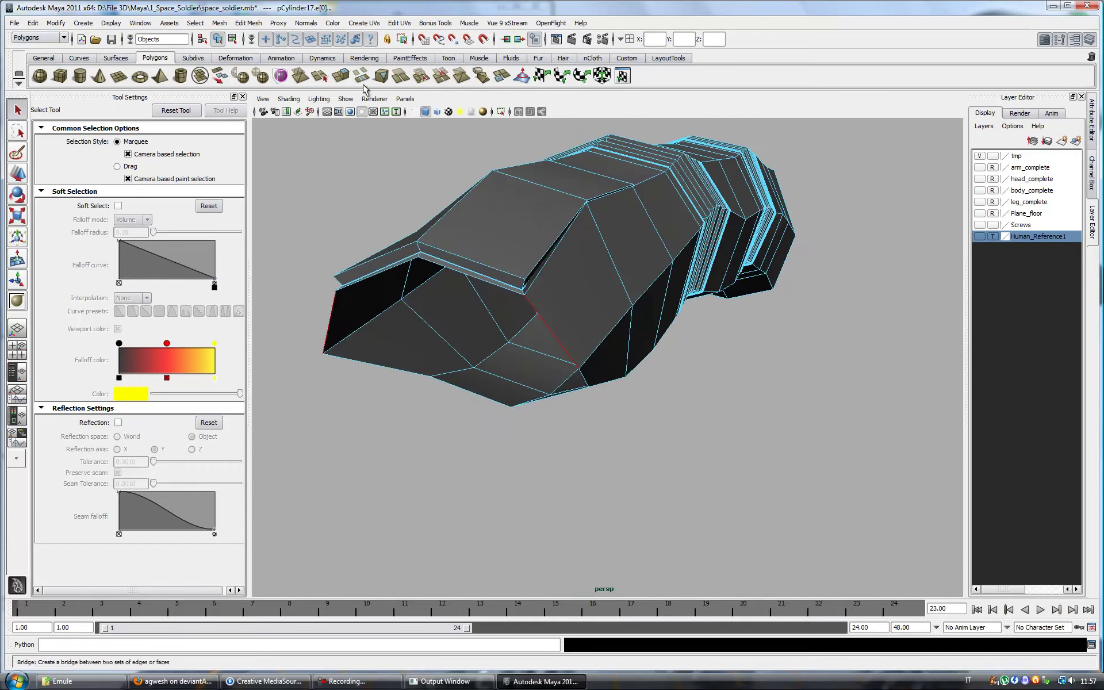
left_click_drag(368, 105, 204, 61, "alt")
left_click(249, 23)
left_click(276, 72)
left_click(515, 195)
left_click(506, 274)
key("Return")
mouse_move(585, 294)
left_mouse_down("alt")
mouse_move(480, 184)
mouse_move(764, 286)
mouse_move(468, 301)
mouse_move(648, 389)
mouse_move(546, 389)
mouse_move(542, 323)
left_mouse_up("alt")
Step: Move an edge on the capped tip to reshape the fingertip
key("y")
key("q")
left_click(546, 390)
key("w")
key("t")
key("w")
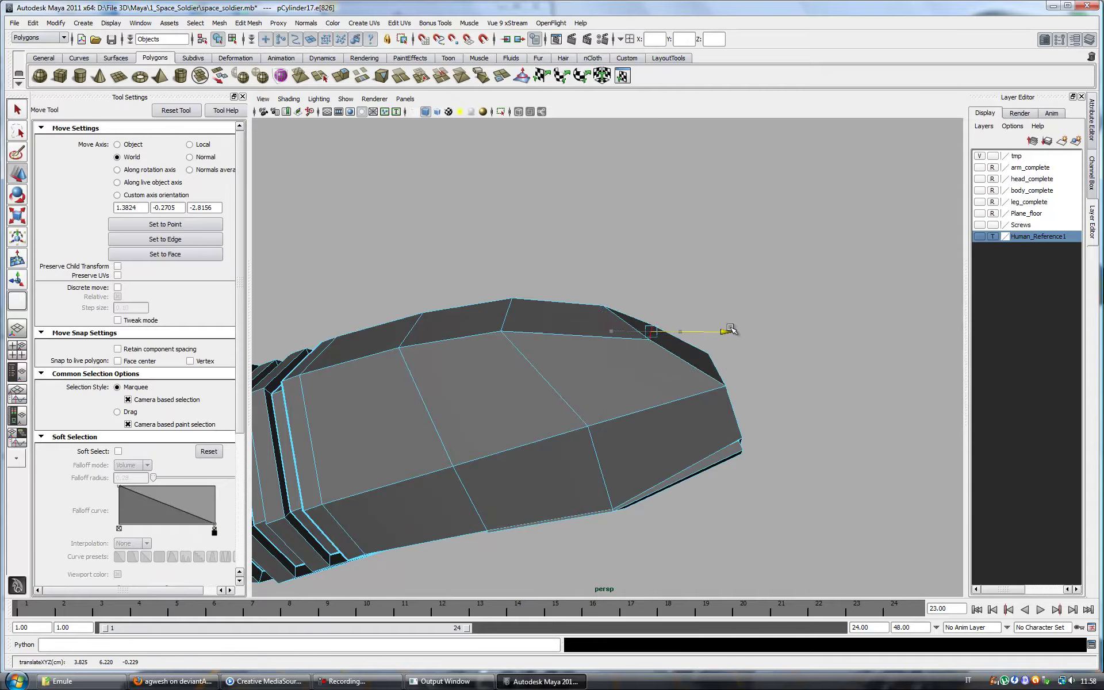
Step: Check the finger in smooth preview, then return to the low-poly cage
key("q")
key("3")
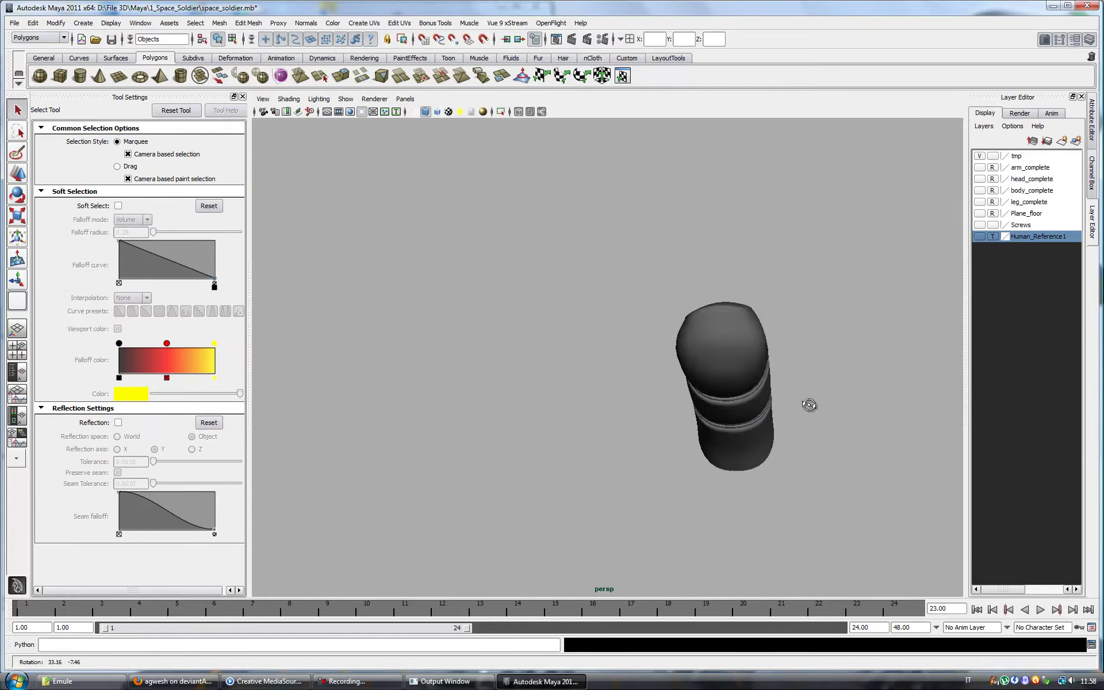
left_click_drag(809, 405, 797, 412, "alt")
right_click_drag(796, 412, 757, 427, "alt")
left_click(619, 311)
key("1")
Step: Select a face on the finger cage in face-selection mode
mouse_move(619, 310)
left_mouse_down("alt")
mouse_move(653, 369)
mouse_move(690, 387)
mouse_move(783, 399)
mouse_move(727, 381)
left_mouse_up("alt")
scroll(783, 399, "down", 5)
right_click_drag(635, 326, 675, 322)
scroll(636, 345, "up", 5)
left_click(598, 397)
mouse_move(597, 397)
left_mouse_down("alt")
mouse_move(650, 422)
mouse_move(614, 329)
left_mouse_up("alt")
left_click_drag(445, 261, 707, 381, "alt")
Step: Insert an edge loop near the tip, then extrude and move the segment faces into raised panels
left_click(248, 23)
left_click(270, 112)
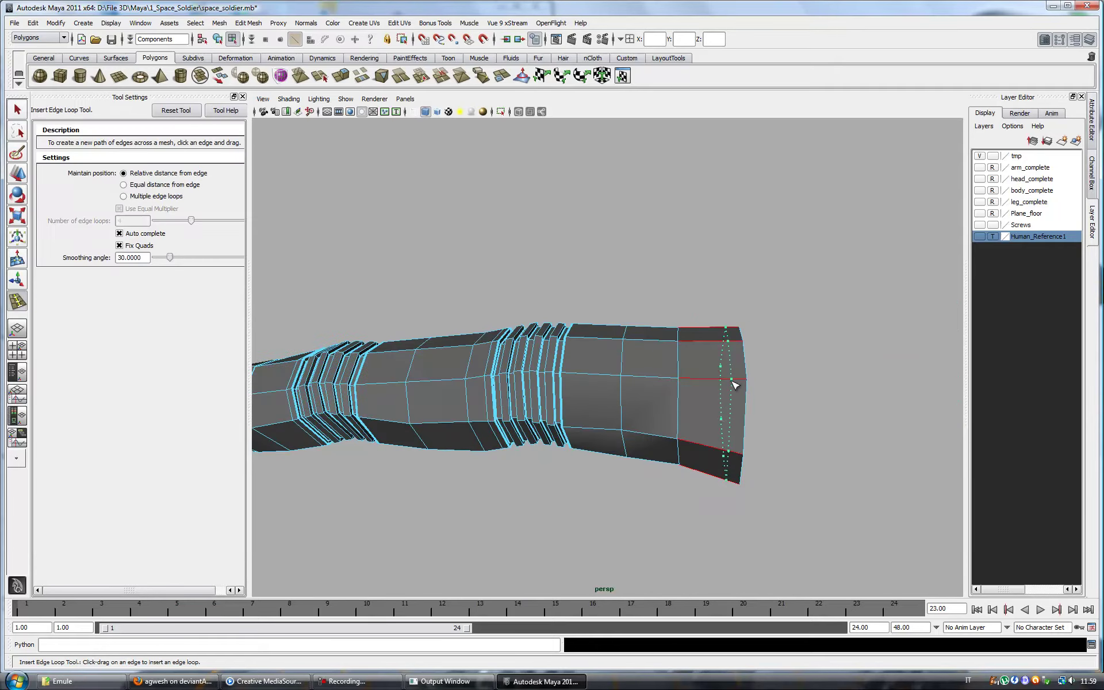
key("q")
right_click_drag(735, 384, 663, 336)
mouse_move(449, 349)
left_mouse_down("alt")
mouse_move(697, 336)
mouse_move(633, 419)
left_mouse_up("alt")
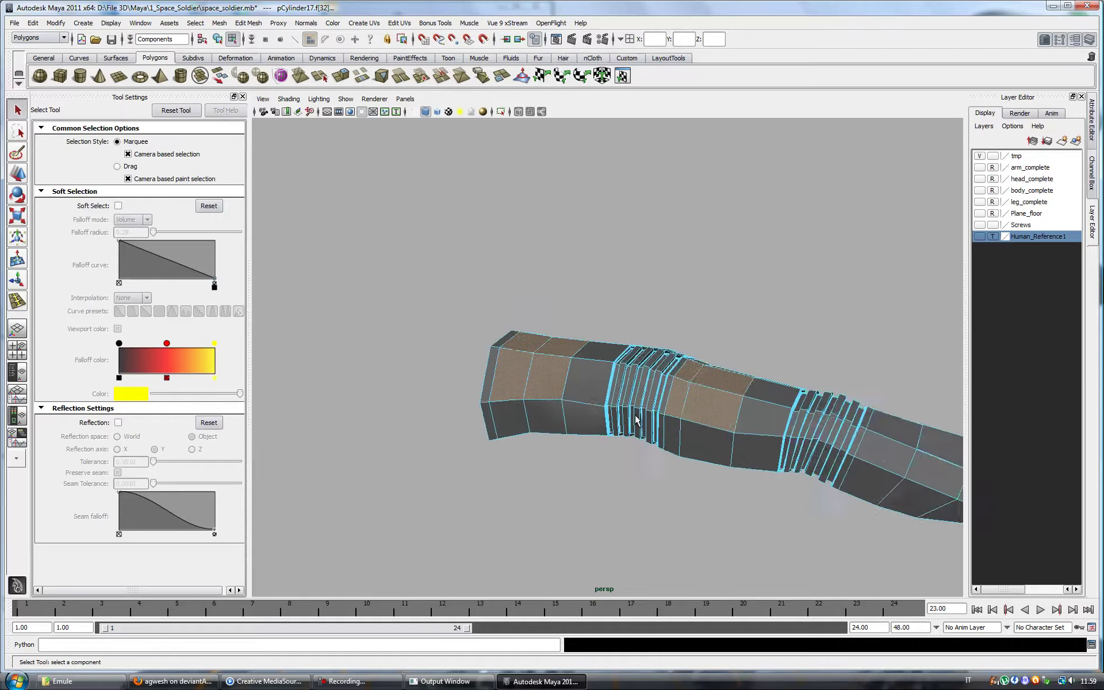
key("ctrl+e")
mouse_move(788, 347)
left_mouse_down("alt")
mouse_move(741, 413)
mouse_move(763, 403)
left_mouse_up("alt")
key("w")
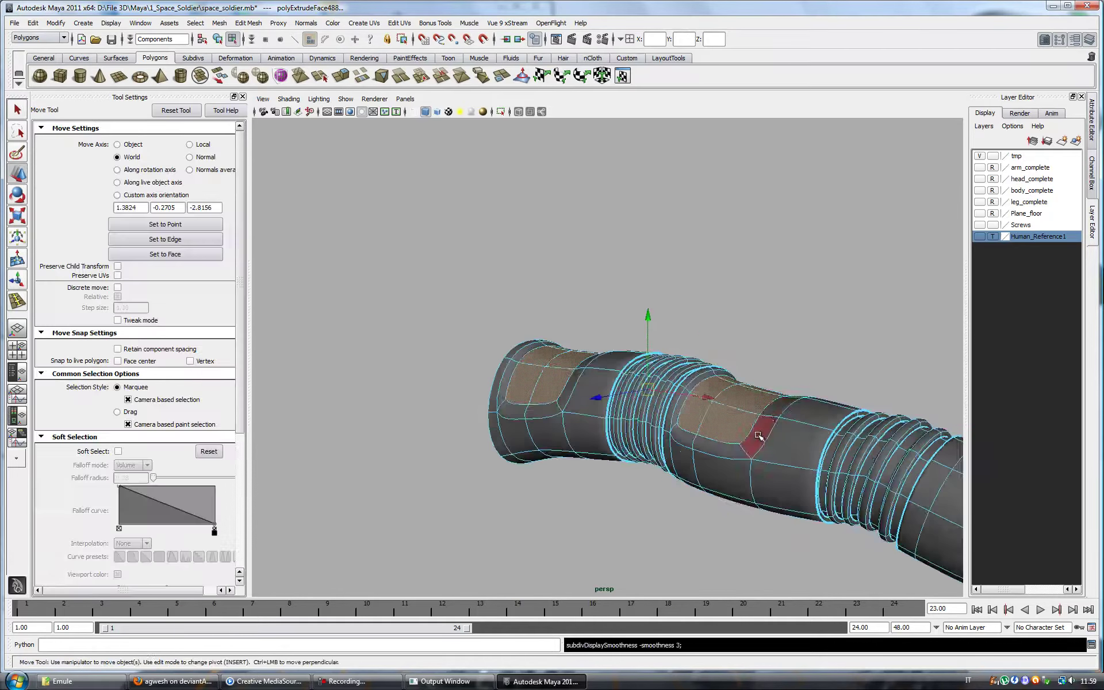
mouse_move(482, 388)
left_mouse_down("alt")
mouse_move(730, 412)
mouse_move(741, 321)
left_mouse_up("alt")
Step: Crease the panel edges and extrude another panel face into a raised pad
left_click(249, 23)
left_click(287, 366)
key("q")
left_click(737, 401)
mouse_move(550, 487)
left_mouse_down("alt")
mouse_move(609, 472)
mouse_move(680, 482)
left_mouse_up("alt")
key("ctrl+e")
mouse_move(746, 346)
left_mouse_down("alt")
mouse_move(850, 411)
mouse_move(796, 439)
mouse_move(715, 424)
left_mouse_up("alt")
key("q")
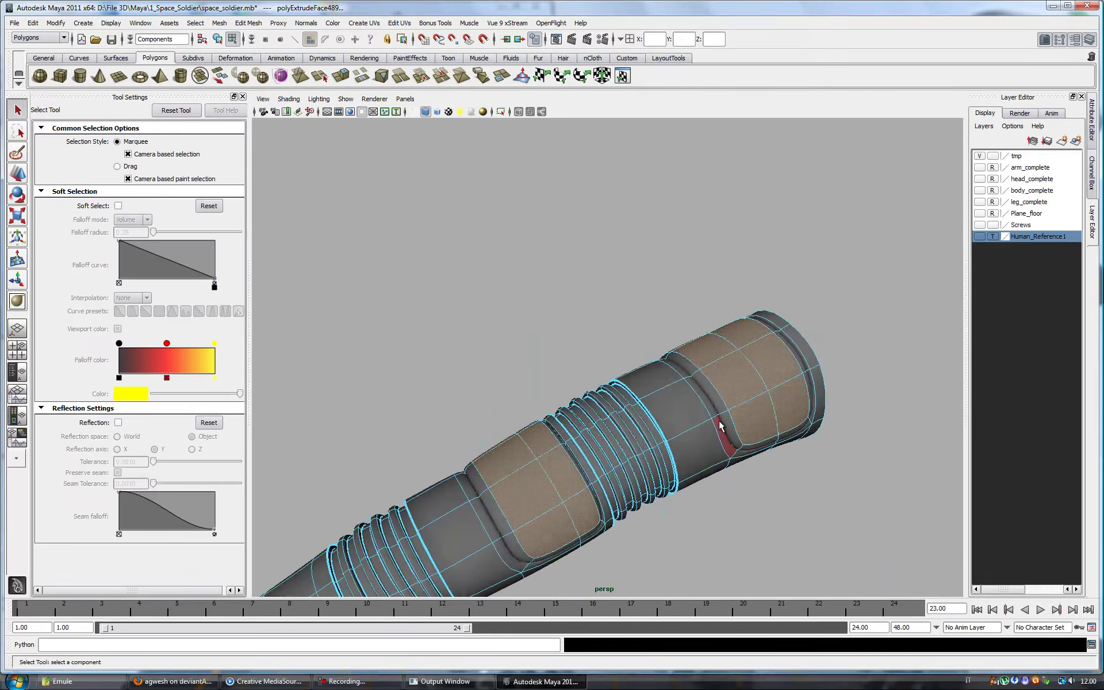
Step: Set edge creases in object mode and show the Human_Reference1 layer again
scroll(629, 461, "down", 5)
scroll(697, 384, "up", 5)
right_click(697, 384)
left_click(732, 370)
left_click_drag(732, 371, 824, 400, "alt")
mouse_move(782, 362)
left_mouse_down("alt")
mouse_move(800, 375)
mouse_move(764, 387)
mouse_move(758, 419)
mouse_move(779, 416)
mouse_move(682, 416)
left_mouse_up("alt")
scroll(643, 448, "up", 3)
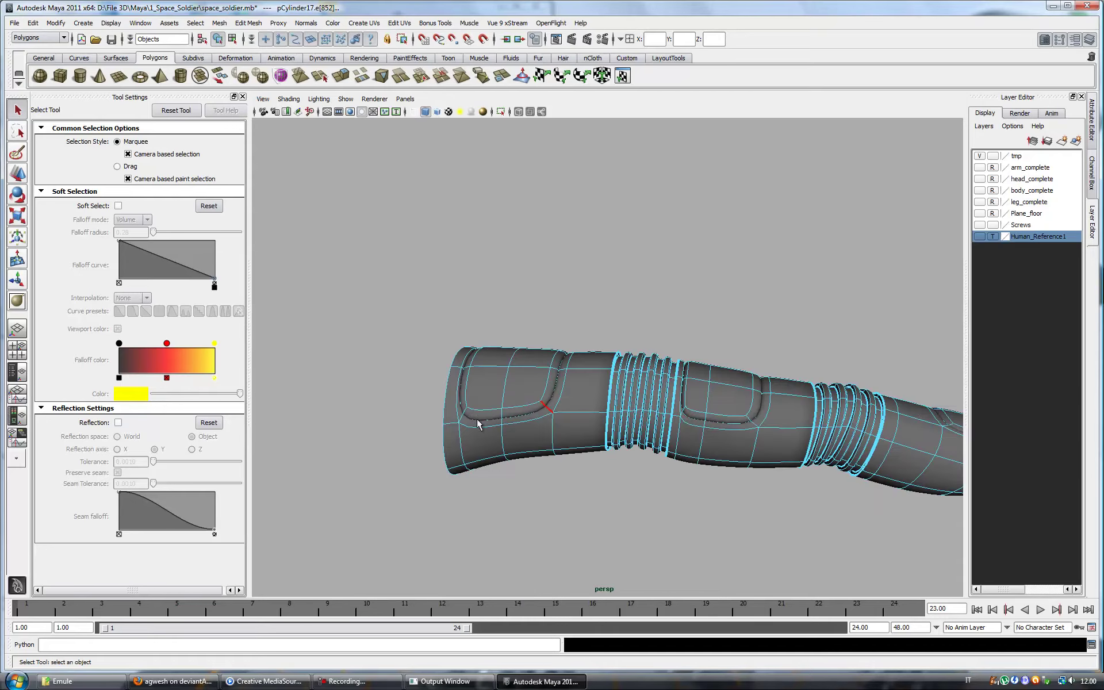
right_click_drag(458, 414, 568, 310, "shift")
key("F8")
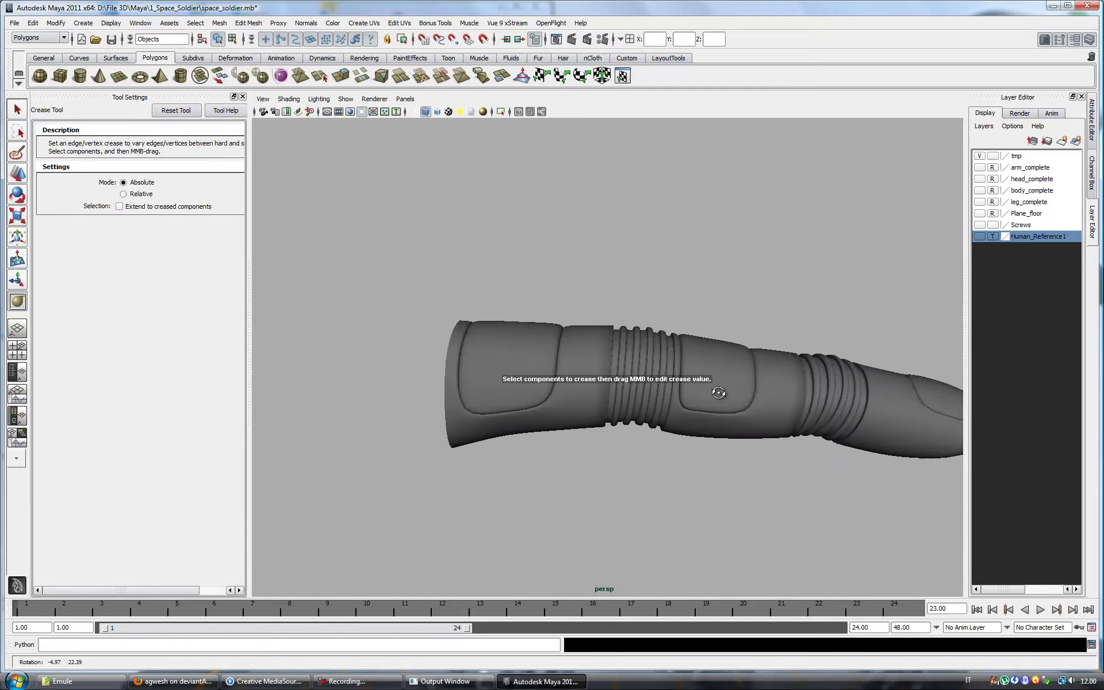
key("q")
mouse_move(739, 414)
left_mouse_down("alt")
mouse_move(682, 436)
mouse_move(719, 423)
mouse_move(626, 401)
left_mouse_up("alt")
left_click(979, 236)
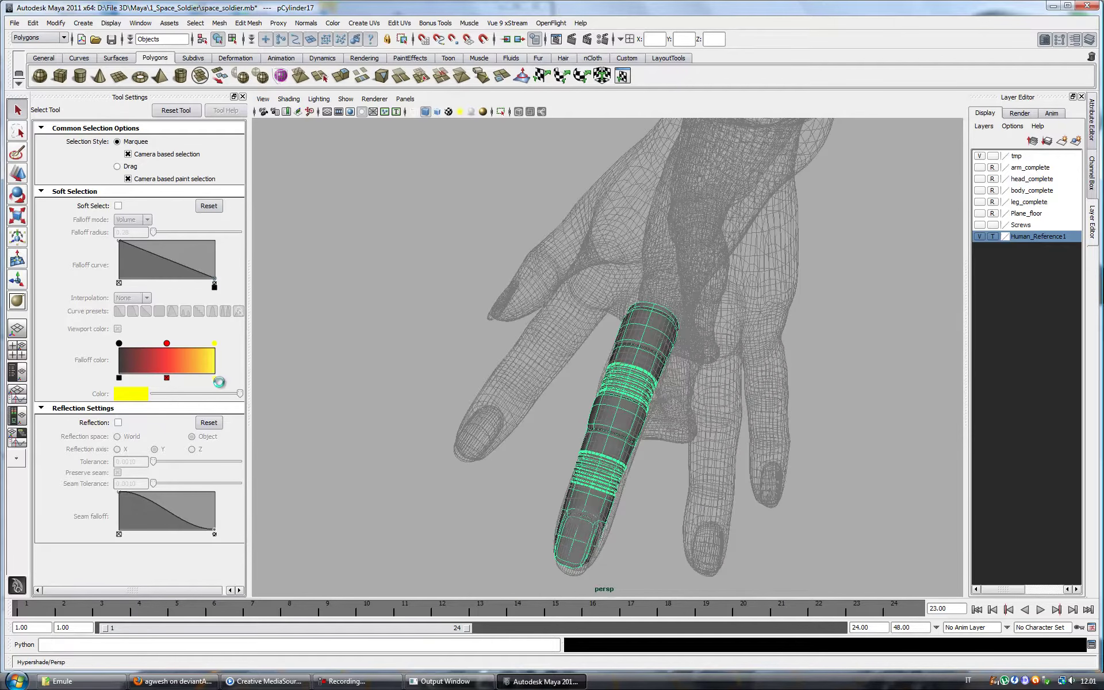
Step: Inspect the finger plate in single perspective view, hiding and reshowing the hand reference
key("space")
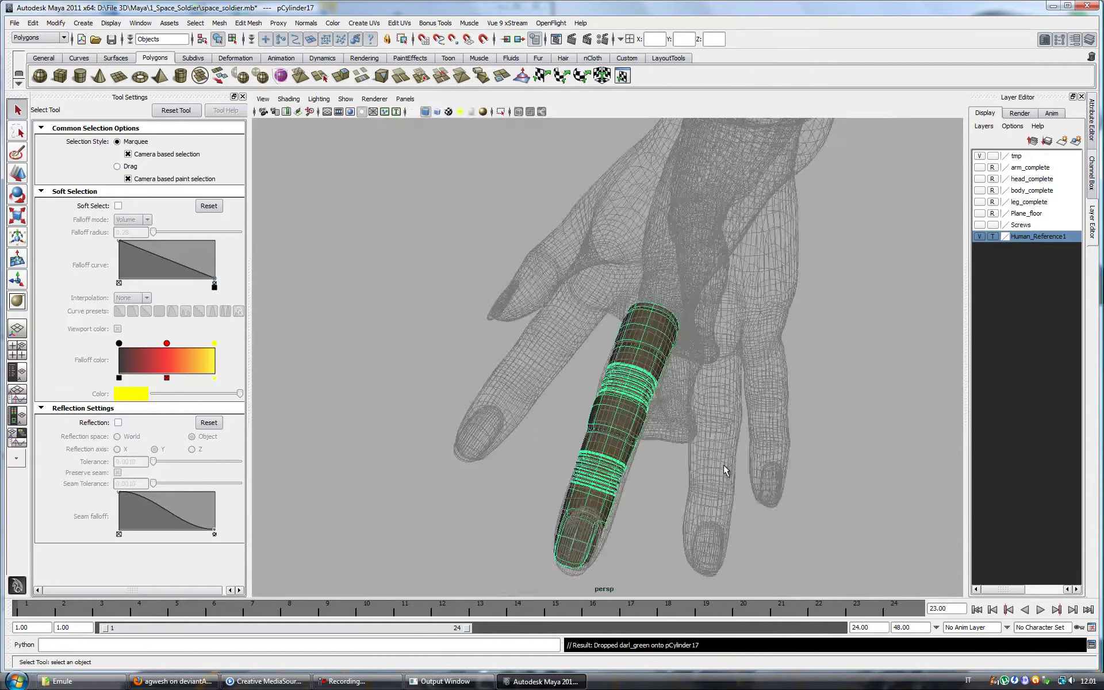
left_click_drag(712, 458, 832, 424, "alt")
left_click(979, 236)
left_click_drag(897, 356, 859, 375, "alt")
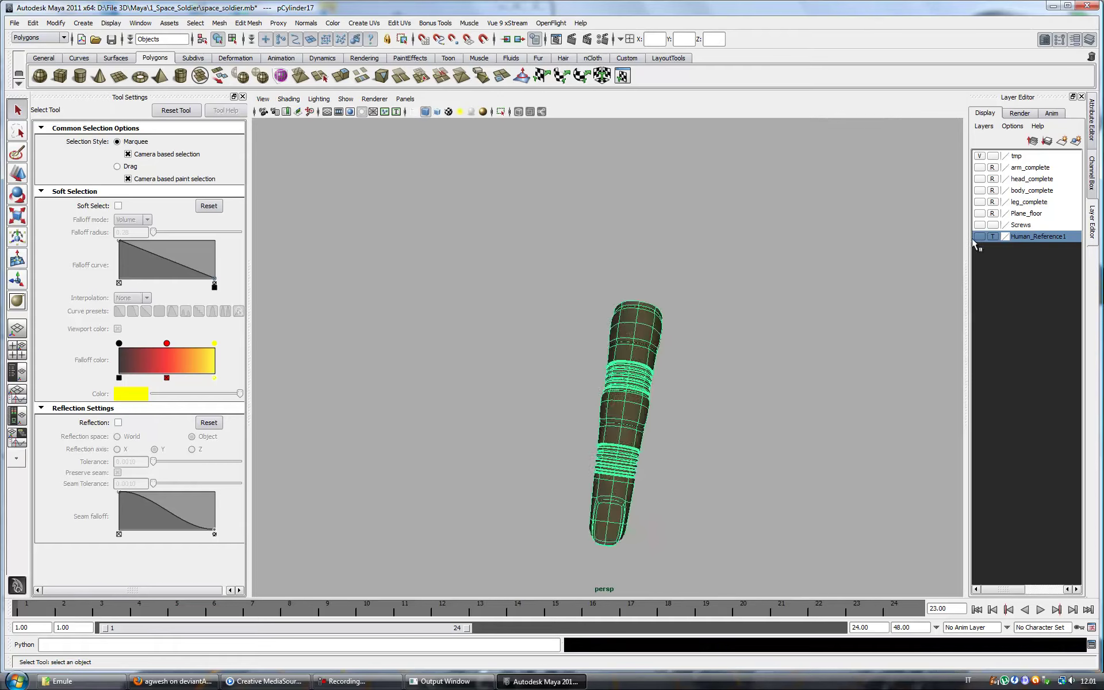
left_click(979, 236)
Step: Duplicate the finger plate and start positioning the copy over the next finger
key("ctrl+d")
key("w")
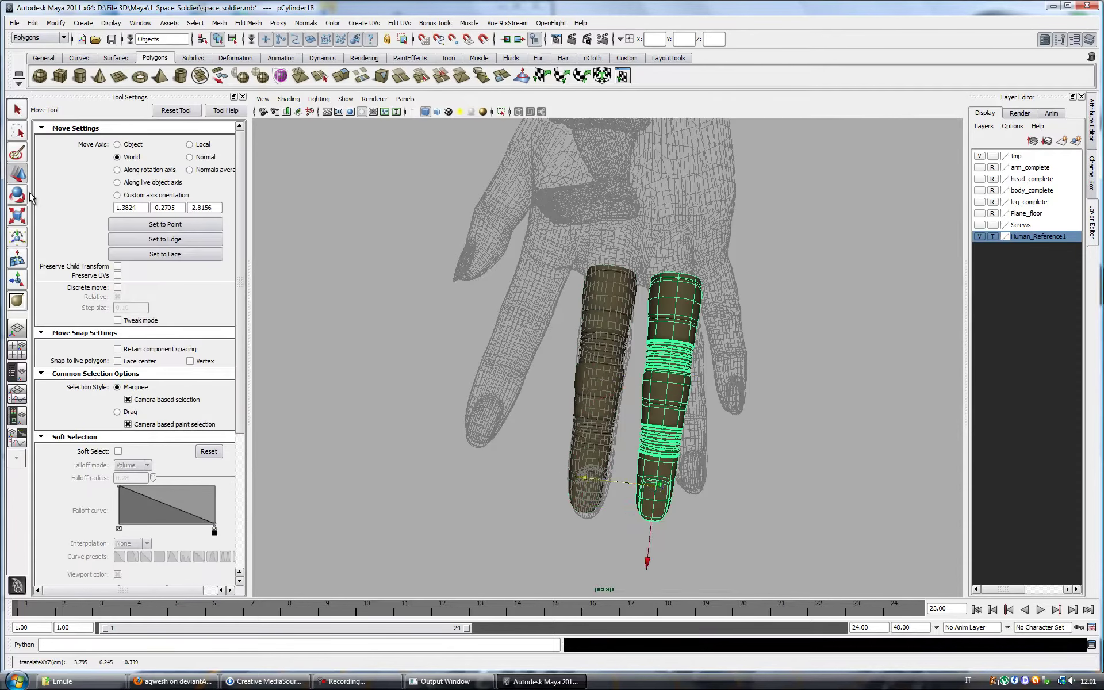
left_click(20, 195)
mouse_move(702, 395)
left_mouse_down("alt")
mouse_move(648, 414)
mouse_move(692, 272)
left_mouse_up("alt")
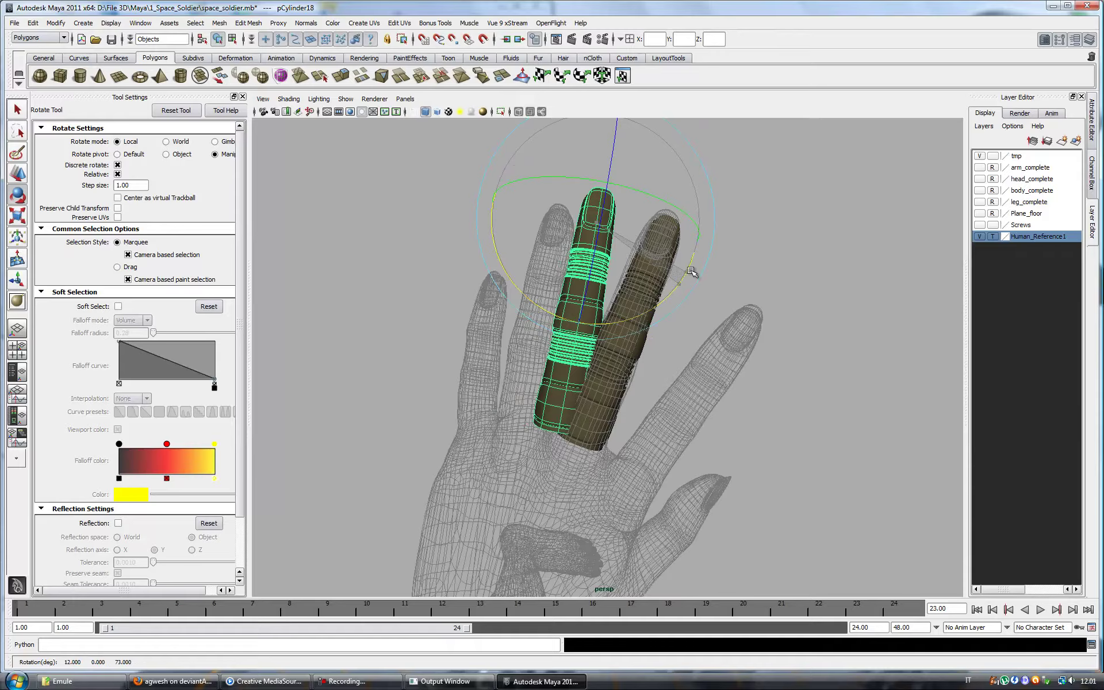
left_click(19, 178)
left_click_drag(628, 237, 475, 405, "alt")
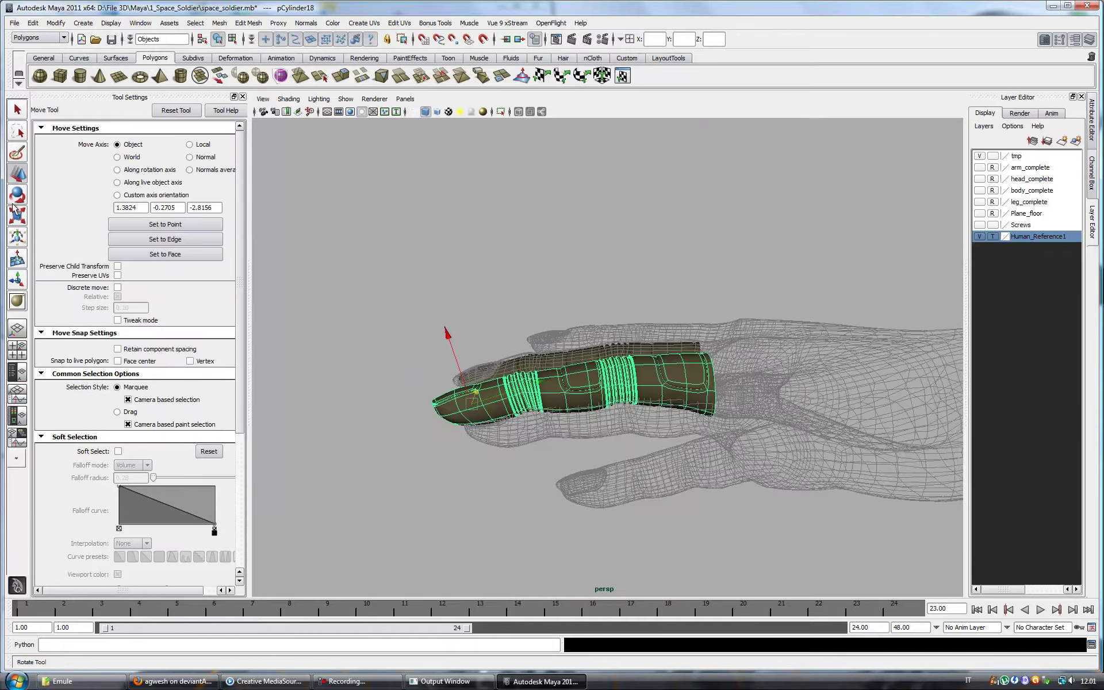
key("r")
key("w")
Step: Scale, move and tilt the copied plate to match its finger's angle
mouse_move(489, 425)
left_mouse_down("alt")
mouse_move(581, 420)
mouse_move(672, 370)
mouse_move(574, 388)
mouse_move(499, 386)
left_mouse_up("alt")
key("r")
key("w")
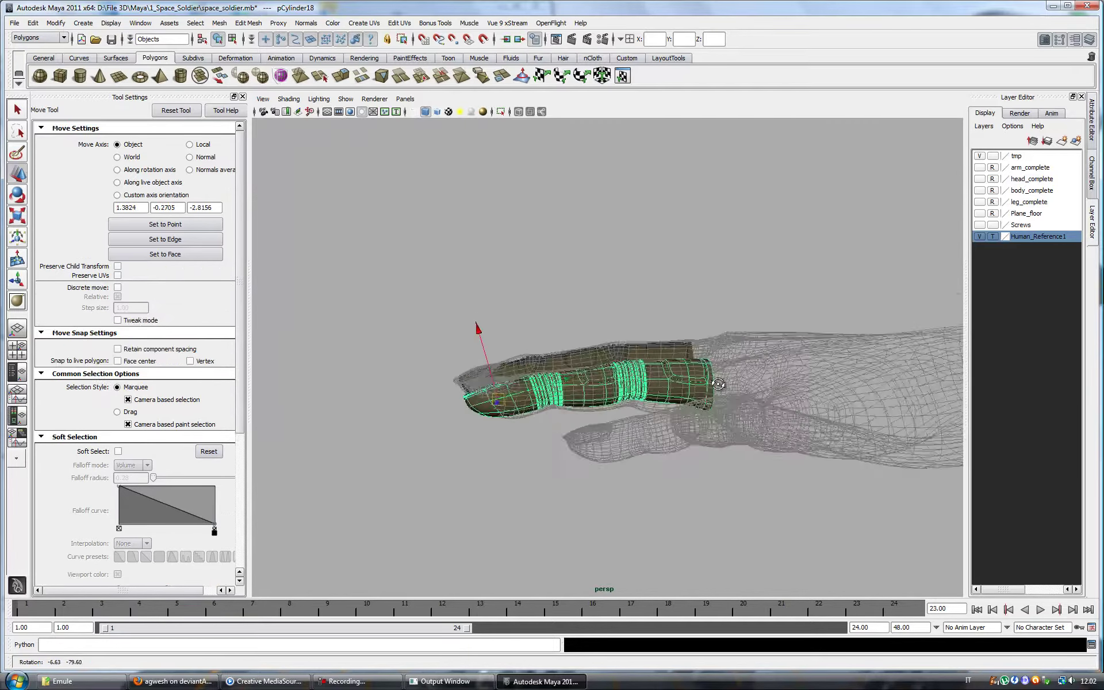
left_click(18, 194)
left_click_drag(551, 315, 561, 324)
key("w")
mouse_move(476, 332)
left_mouse_down("alt")
mouse_move(596, 376)
mouse_move(574, 370)
mouse_move(678, 480)
left_mouse_up("alt")
key("r")
left_click_drag(509, 449, 630, 362, "alt")
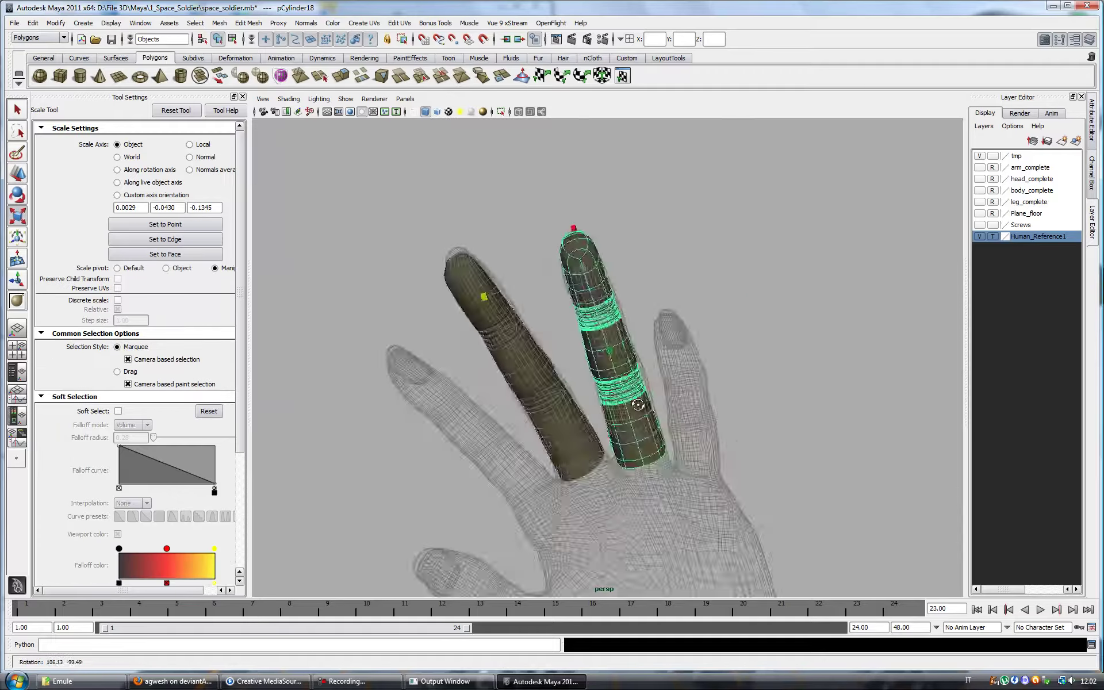
left_click(17, 194)
Step: Begin moving and rotating another finger plate onto a further finger
key("ctrl+z")
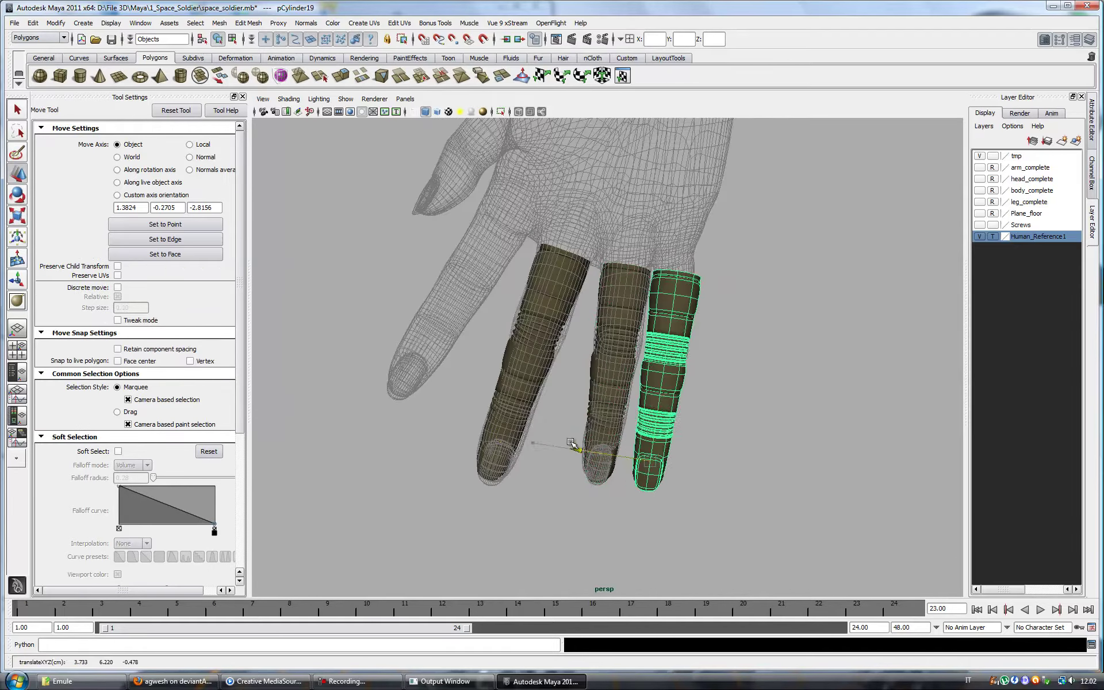
key("w")
left_click_drag(756, 451, 547, 389, "alt")
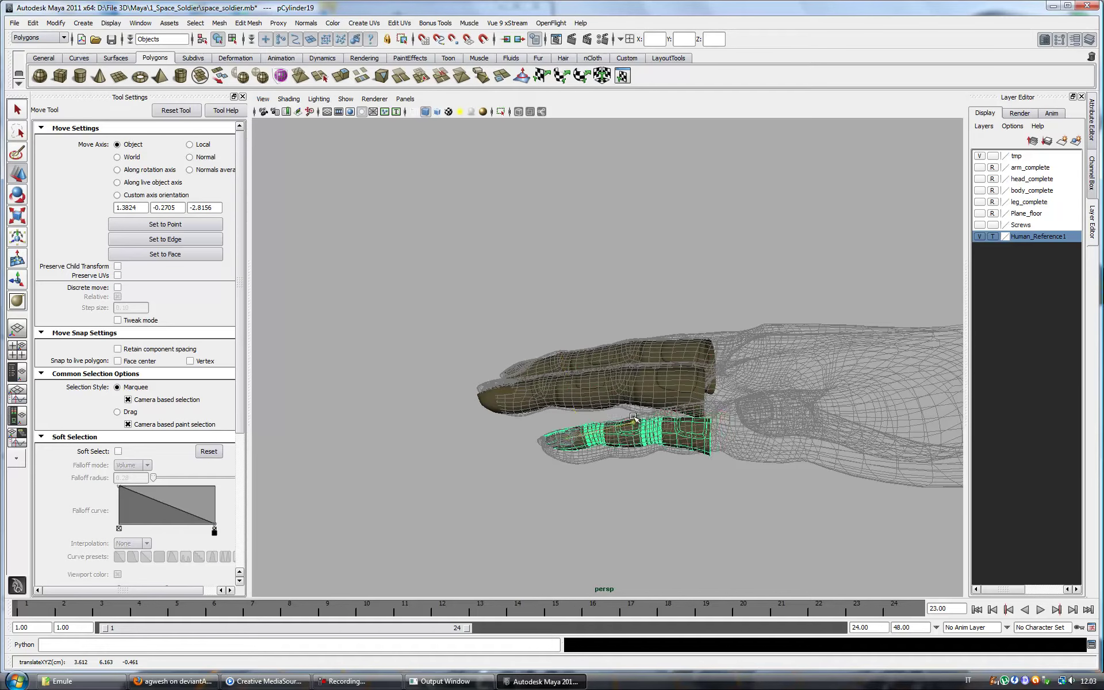
left_click_drag(634, 416, 622, 241, "alt")
key("e")
key("ctrl+z")
left_click(18, 195)
key("w")
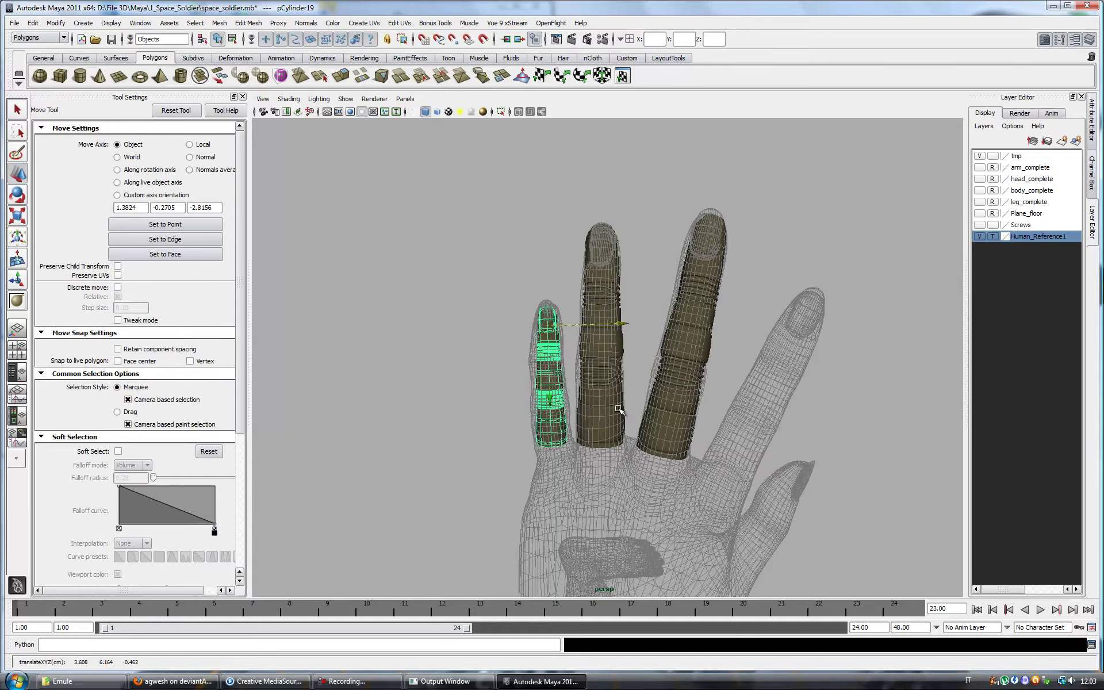
Step: Adjust and scale that plate from side and top views, checking it against the hand reference
left_click_drag(619, 409, 634, 306, "alt")
key("e")
key("w")
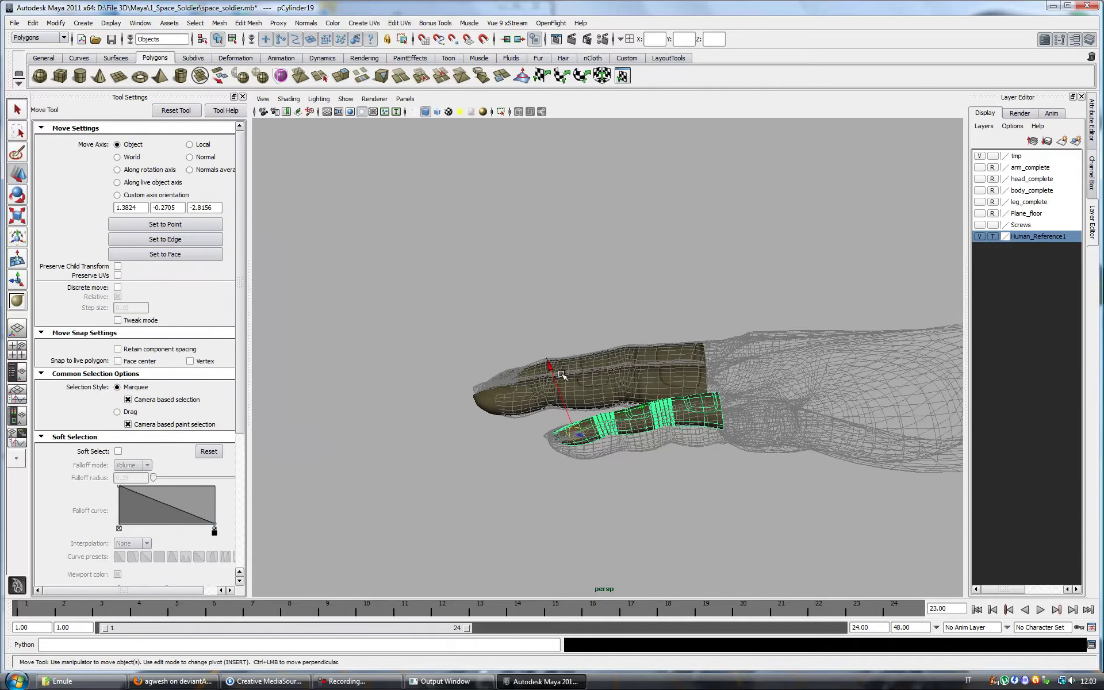
mouse_move(641, 415)
left_mouse_down("alt")
mouse_move(674, 439)
mouse_move(530, 406)
mouse_move(758, 426)
mouse_move(742, 412)
left_mouse_up("alt")
key("r")
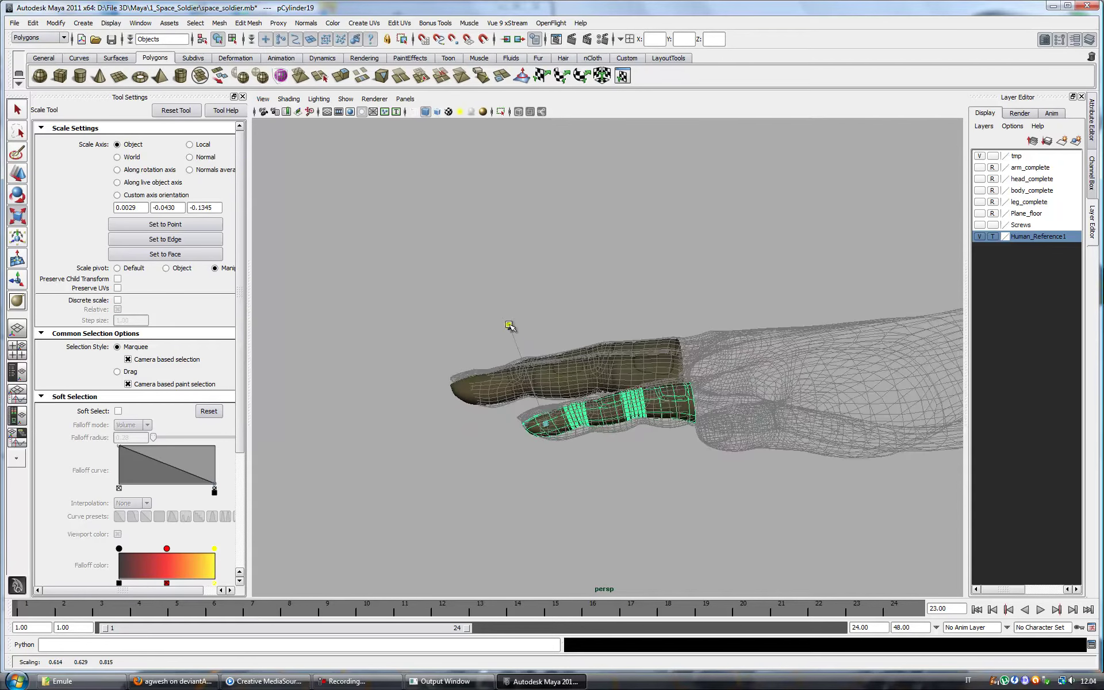
mouse_move(612, 370)
left_mouse_down("alt")
mouse_move(645, 365)
mouse_move(621, 385)
mouse_move(636, 345)
left_mouse_up("alt")
left_click(979, 236)
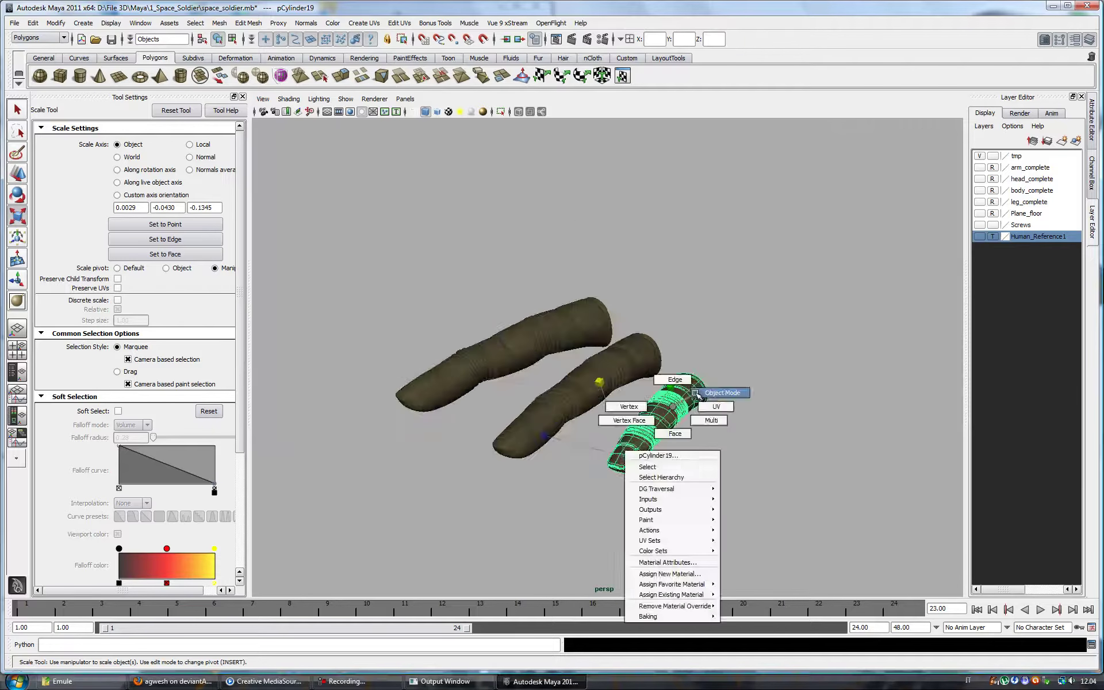
left_click(980, 236)
Step: Rotate the plate to the finger's angle and shift it onto the neighbouring finger
mouse_move(604, 403)
left_mouse_down("alt")
mouse_move(625, 382)
mouse_move(619, 503)
left_mouse_up("alt")
key("e")
key("w")
left_click(16, 199)
left_click_drag(650, 437, 641, 421)
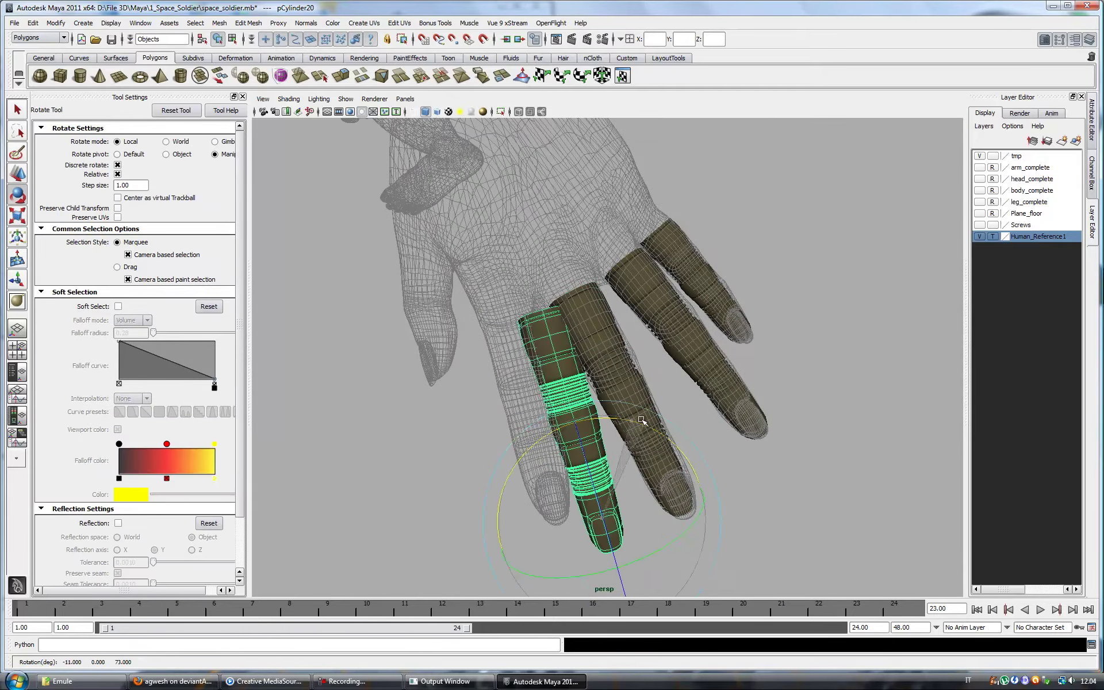
left_click(17, 175)
left_click_drag(600, 500, 541, 500)
Step: Rescale the plate and move it left and up onto the finger, checking from several views
key("e")
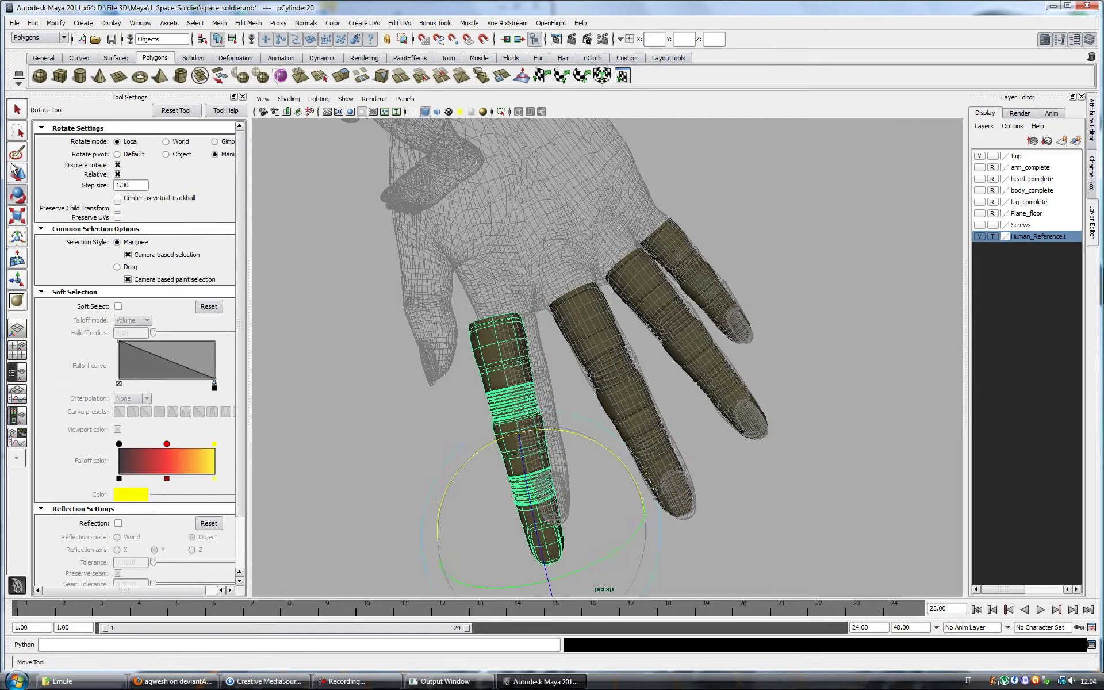
key("ctrl+z")
key("r")
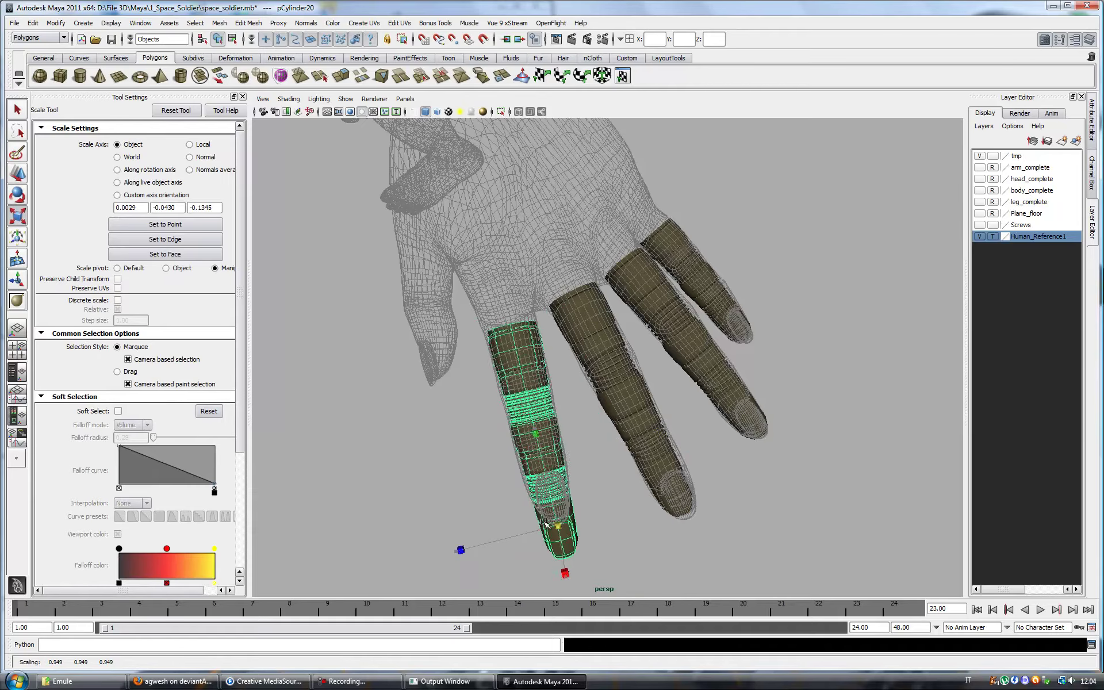
left_click_drag(533, 429, 665, 396, "alt")
key("w")
left_click_drag(768, 415, 650, 375)
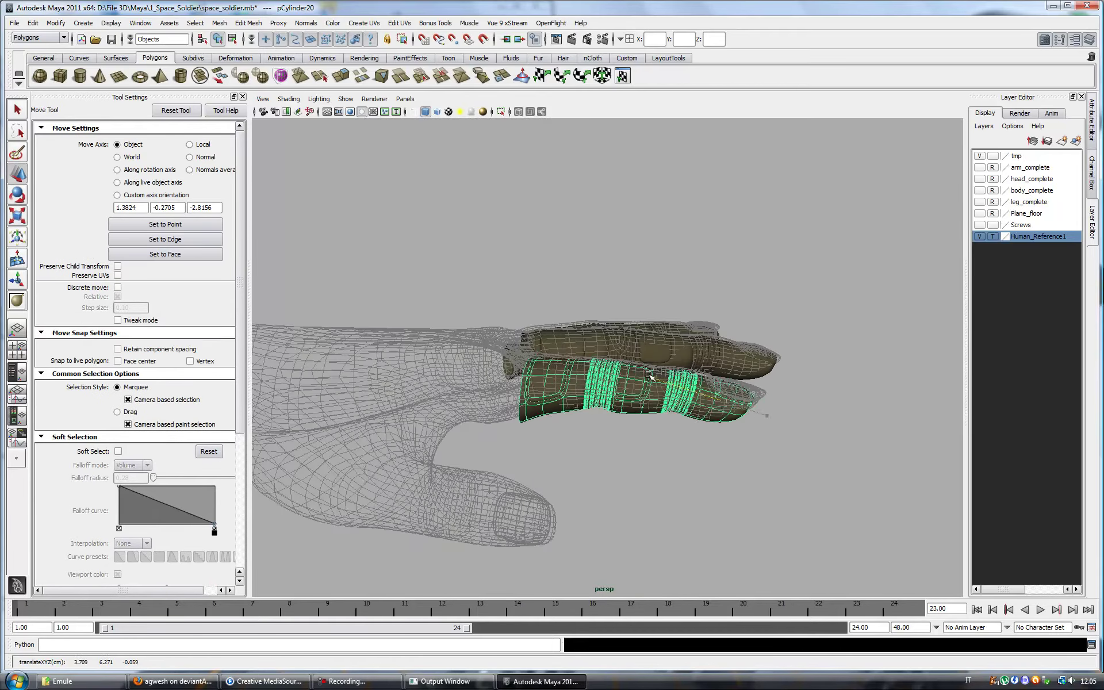
mouse_move(718, 354)
left_mouse_down("alt")
mouse_move(608, 377)
mouse_move(646, 389)
mouse_move(660, 375)
mouse_move(694, 397)
mouse_move(729, 394)
mouse_move(654, 393)
left_mouse_up("alt")
left_click_drag(468, 479, 524, 458, "alt")
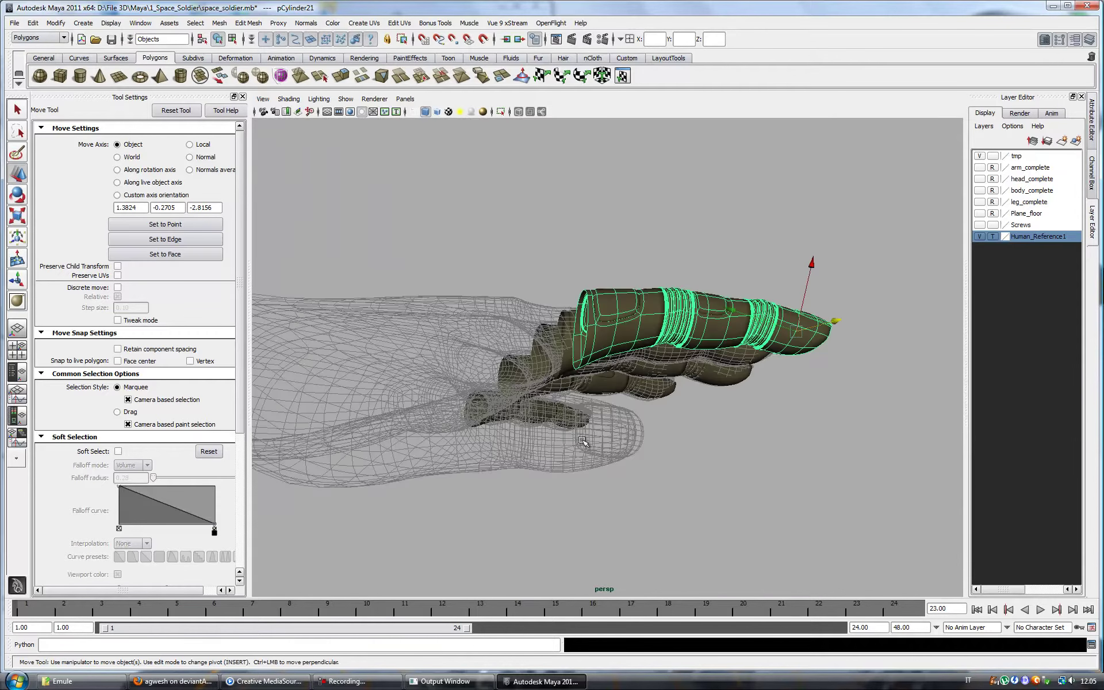
key("e")
mouse_move(874, 343)
left_mouse_down("alt")
mouse_move(574, 446)
mouse_move(509, 448)
mouse_move(443, 371)
left_mouse_up("alt")
Step: Select a single face and a column of faces on the plate, then reselect the whole plate
key("w")
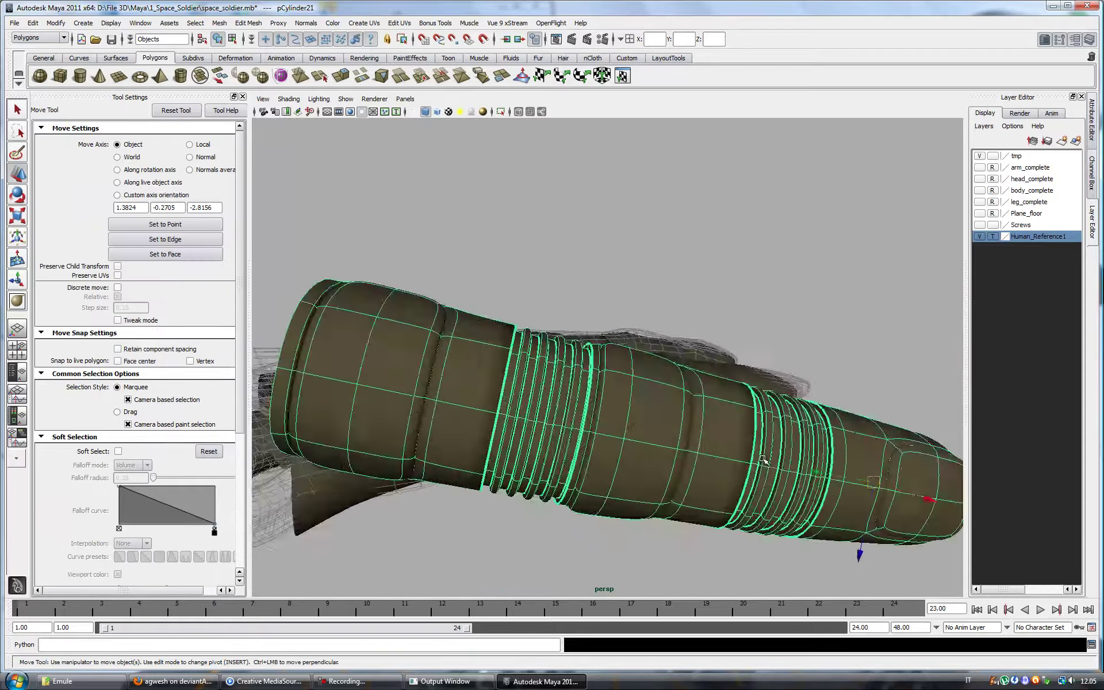
right_click_drag(443, 371, 436, 397)
left_click(425, 376)
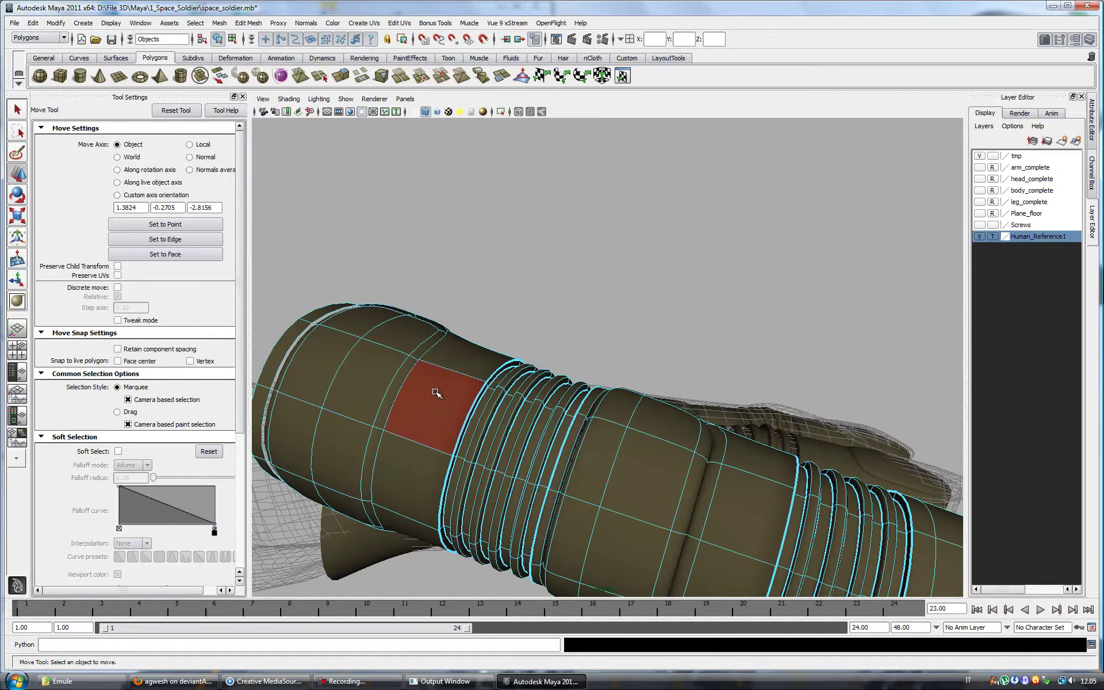
scroll(388, 362, "down", 5)
left_click_drag(580, 431, 617, 525)
right_click_drag(773, 460, 770, 443)
left_click_drag(770, 443, 793, 332, "alt")
Step: Rotate, move and scale pCylinder21 onto the thumb from side and top views
key("e")
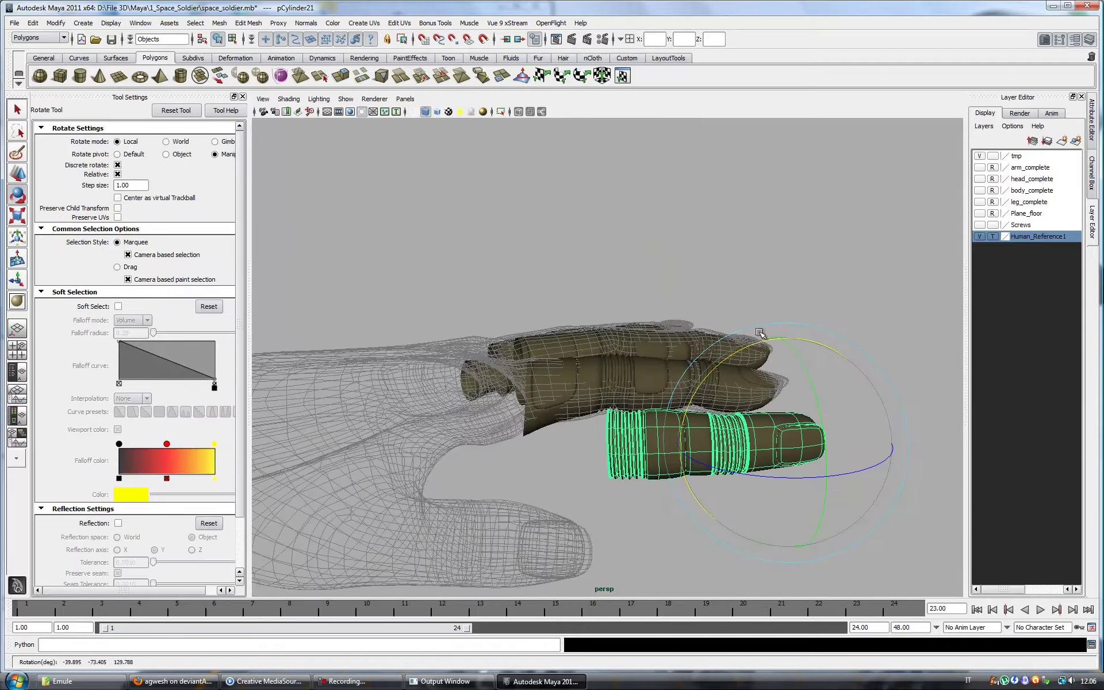
key("w")
left_click_drag(770, 583, 594, 475, "alt")
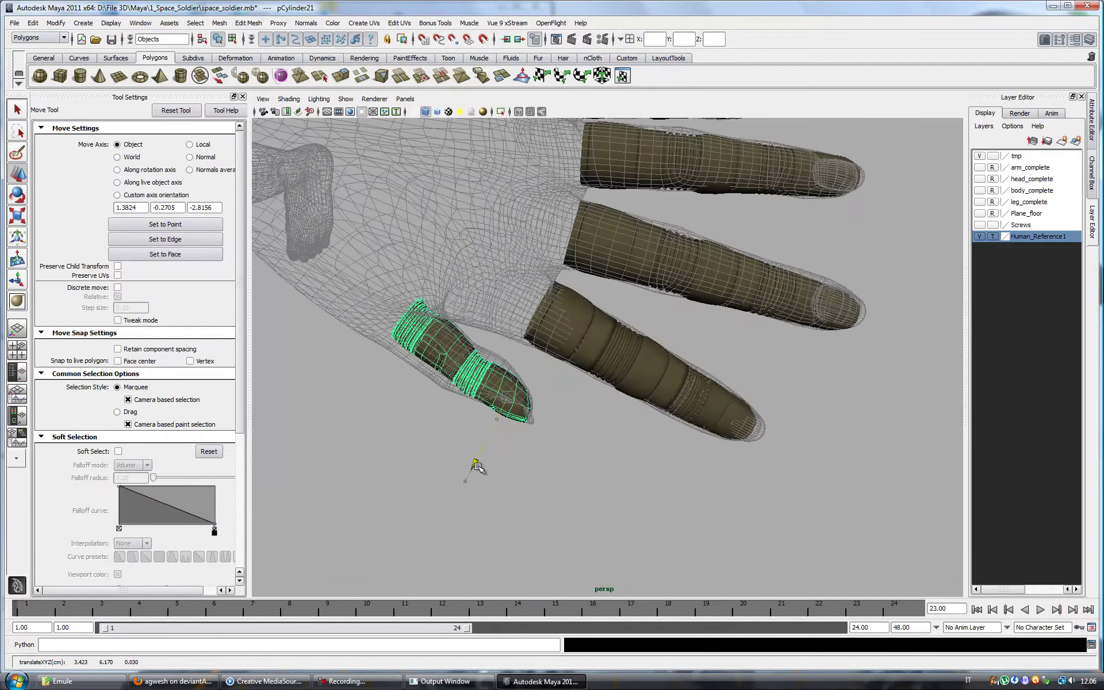
key("e")
key("r")
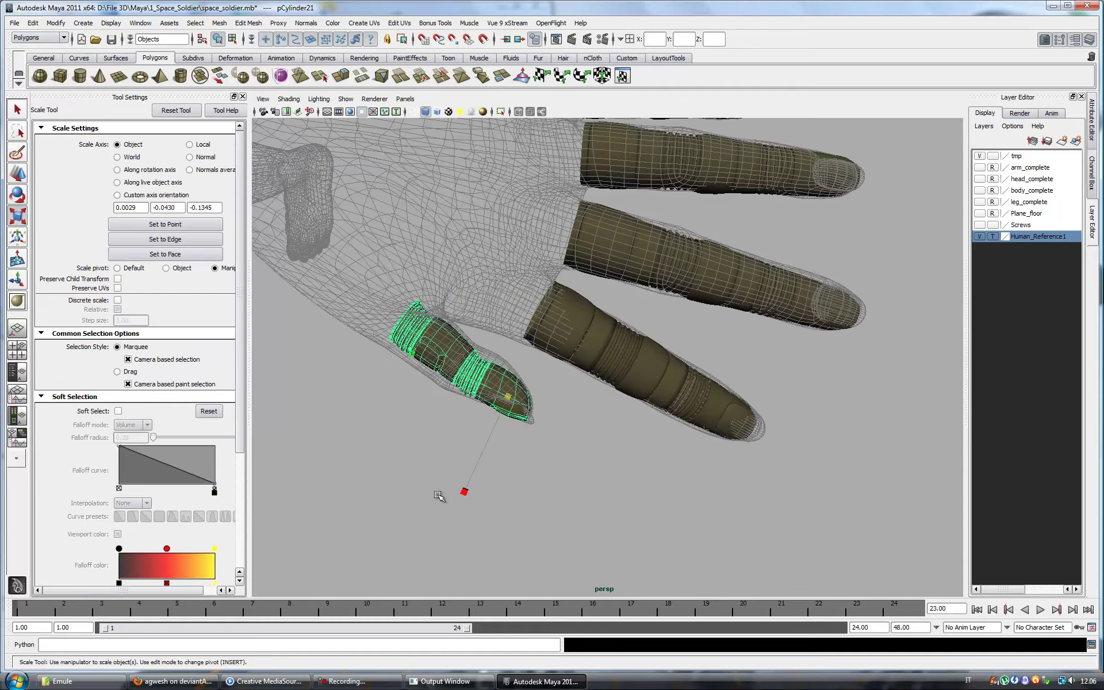
mouse_move(467, 495)
left_mouse_down("alt")
mouse_move(649, 518)
mouse_move(601, 534)
left_mouse_up("alt")
key("e")
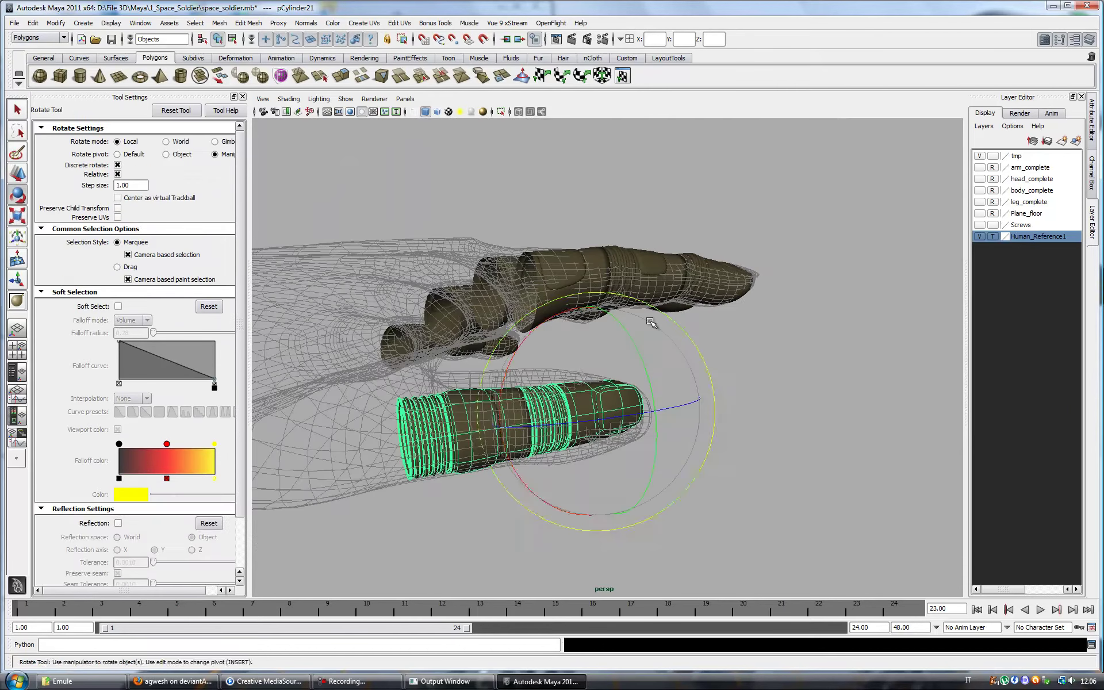
key("w")
left_click(19, 218)
mouse_move(596, 534)
left_mouse_down("alt")
mouse_move(604, 529)
mouse_move(520, 529)
mouse_move(494, 517)
mouse_move(438, 533)
mouse_move(665, 535)
mouse_move(591, 535)
mouse_move(640, 515)
mouse_move(722, 517)
mouse_move(741, 530)
left_mouse_up("alt")
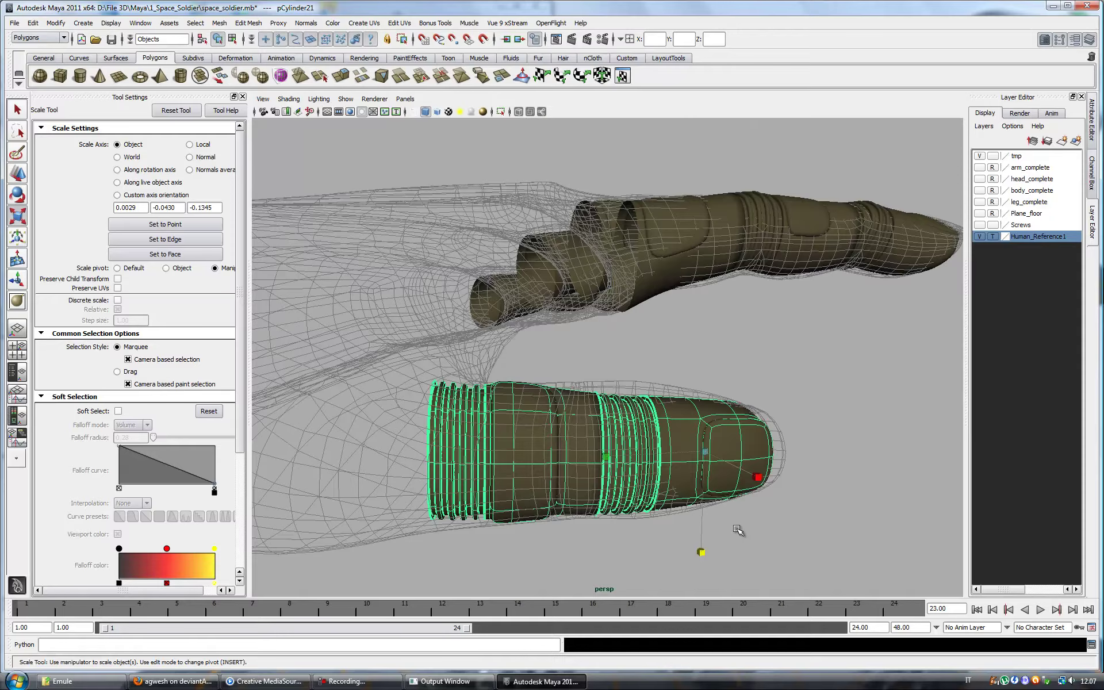
Step: Refine the thumb plate's faces and scale with its open end facing the view
key("F11")
scroll(522, 421, "up", 3)
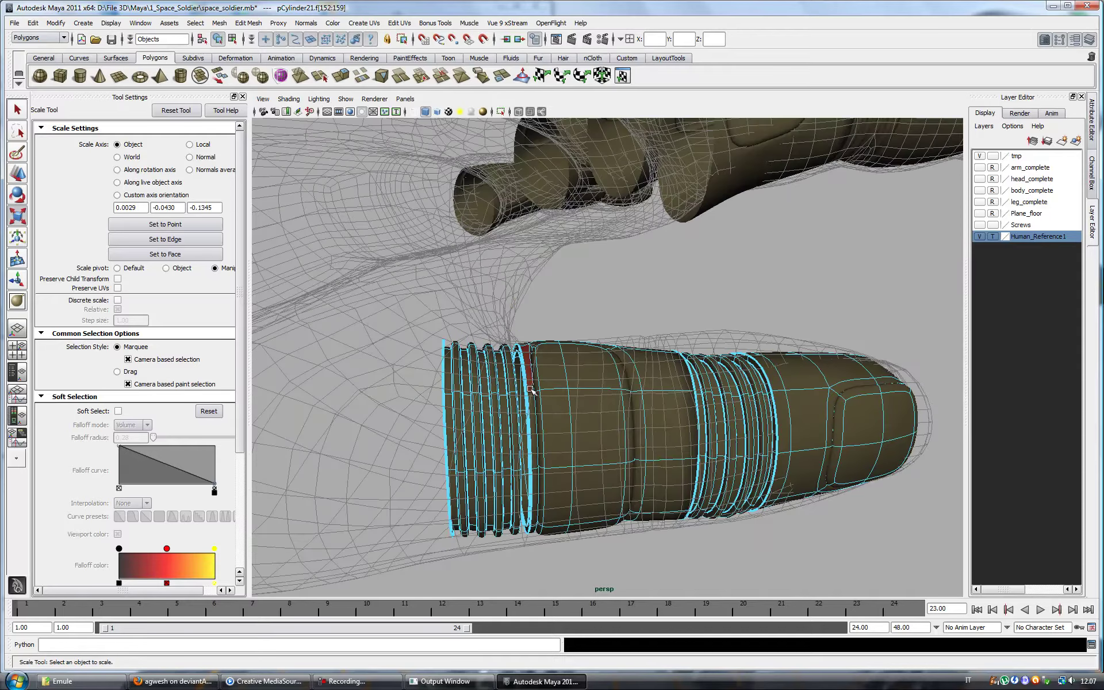
mouse_move(493, 399)
left_mouse_down("alt")
mouse_move(596, 414)
mouse_move(875, 349)
left_mouse_up("alt")
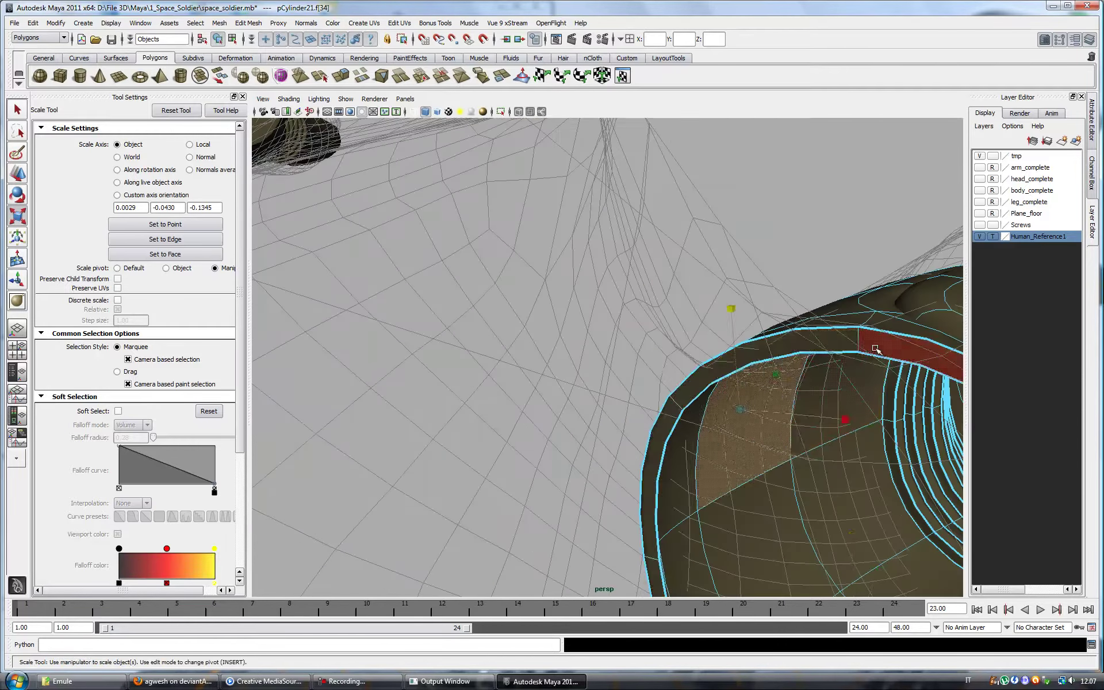
scroll(847, 352, "down", 5)
key("w")
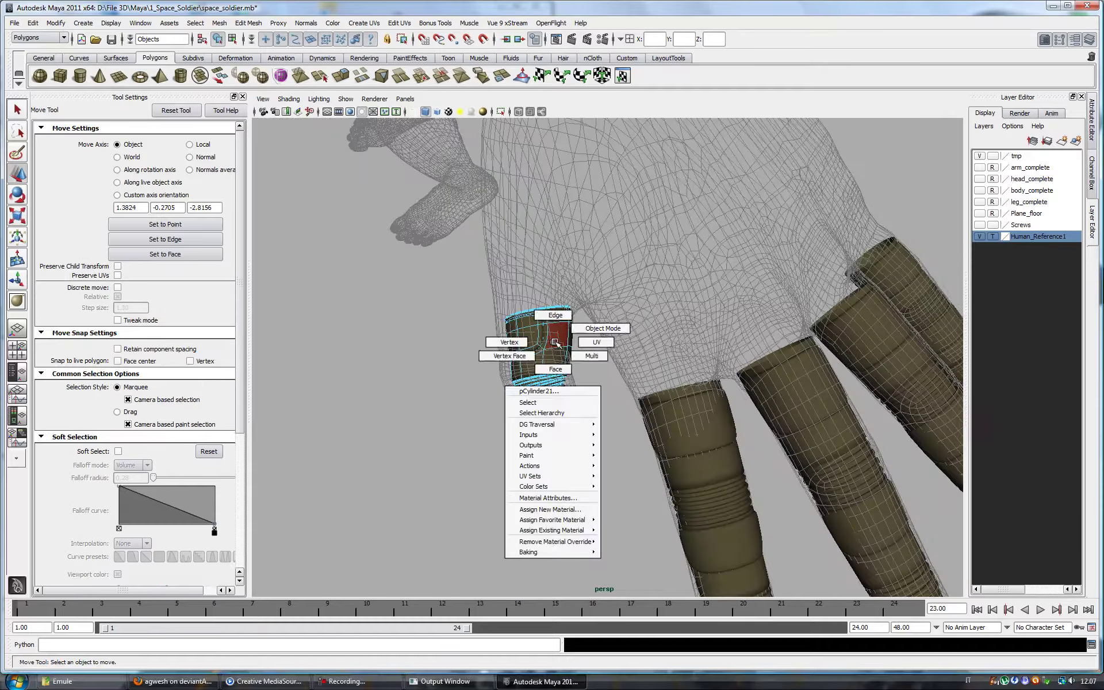
left_click(17, 216)
key("w")
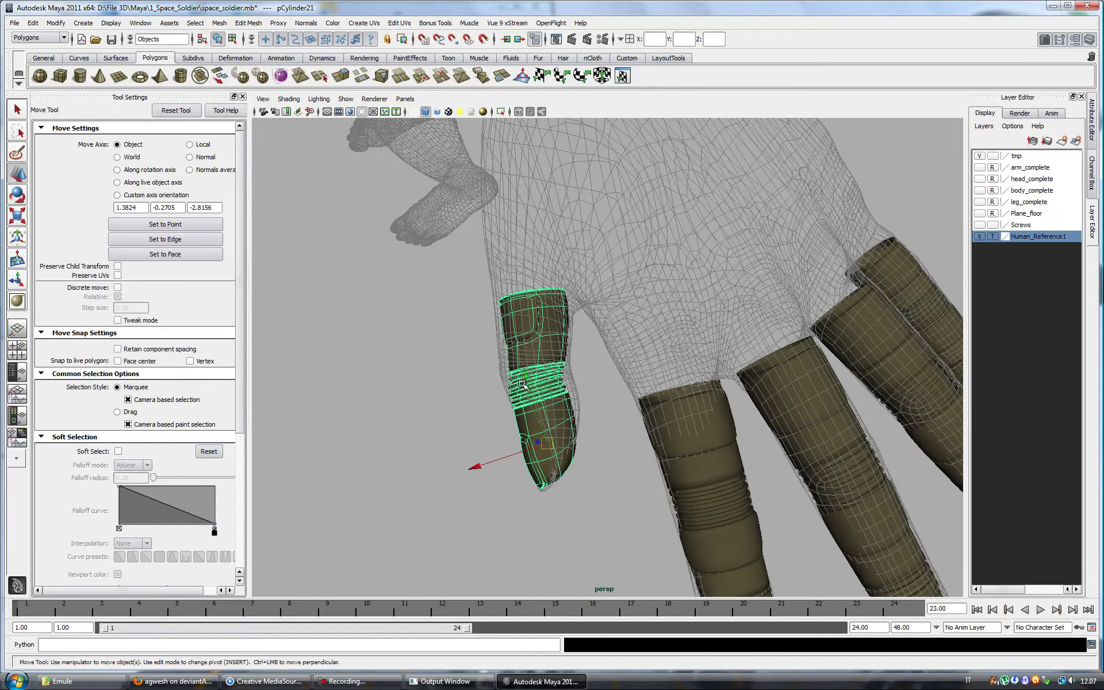
left_click_drag(521, 368, 712, 481, "alt")
key("r")
Step: Deselect the plate and check the fit, leaving the Human_Reference1 layer hidden
left_click(789, 463)
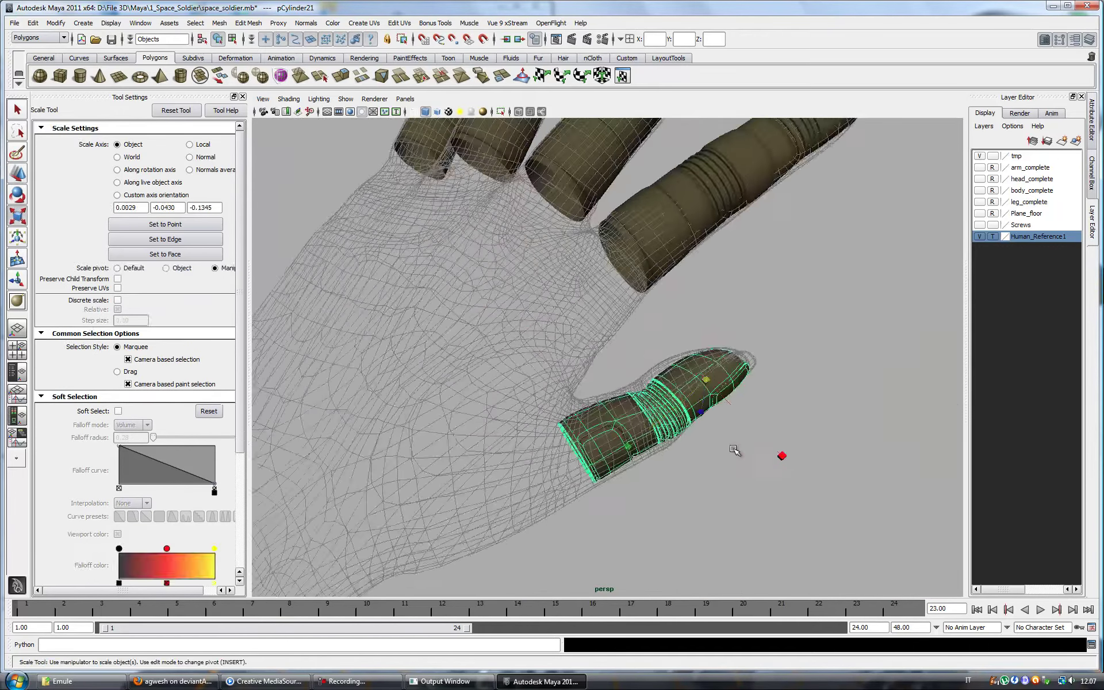
mouse_move(791, 465)
left_mouse_down("alt")
mouse_move(518, 532)
mouse_move(685, 481)
left_mouse_up("alt")
left_click(979, 236)
left_click_drag(779, 310, 598, 349, "alt")
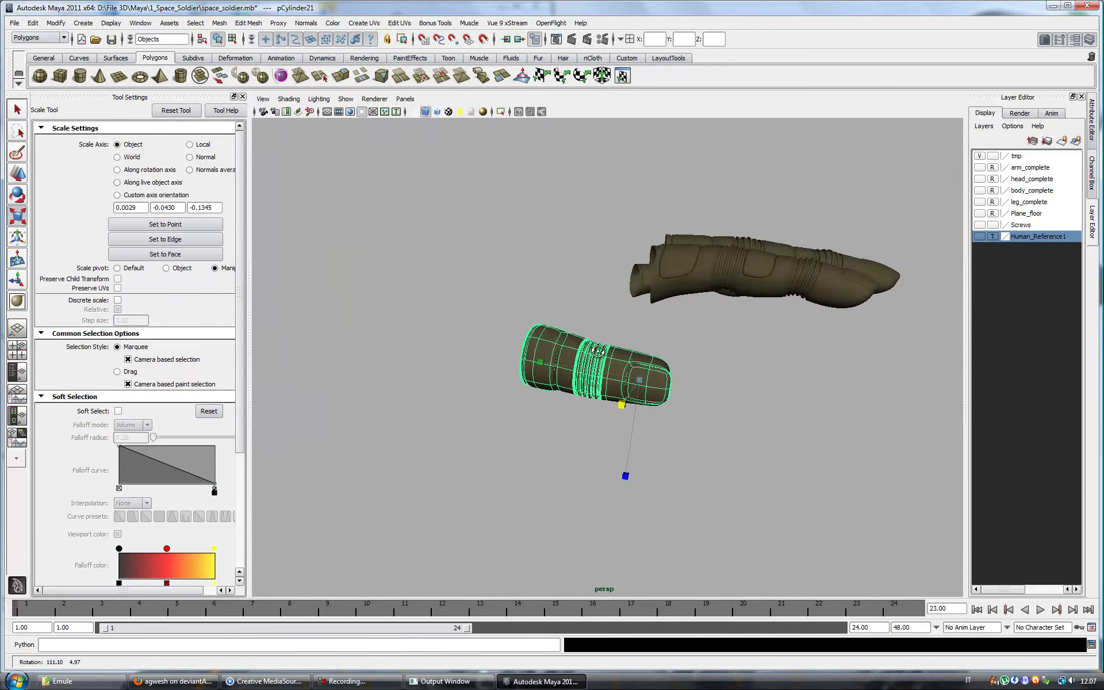
left_click(764, 385)
left_click_drag(764, 385, 599, 412, "alt")
left_click(978, 237)
mouse_move(718, 357)
left_mouse_down("alt")
mouse_move(772, 311)
mouse_move(786, 349)
left_mouse_up("alt")
mouse_move(765, 481)
left_mouse_down("alt")
mouse_move(632, 403)
mouse_move(718, 345)
mouse_move(852, 293)
mouse_move(788, 323)
mouse_move(653, 256)
mouse_move(566, 312)
left_mouse_up("alt")
left_click(633, 402)
left_click(979, 237)
Step: Select a fingertip cap, rotate it, and compare it against the shown hand reference
left_click(695, 316)
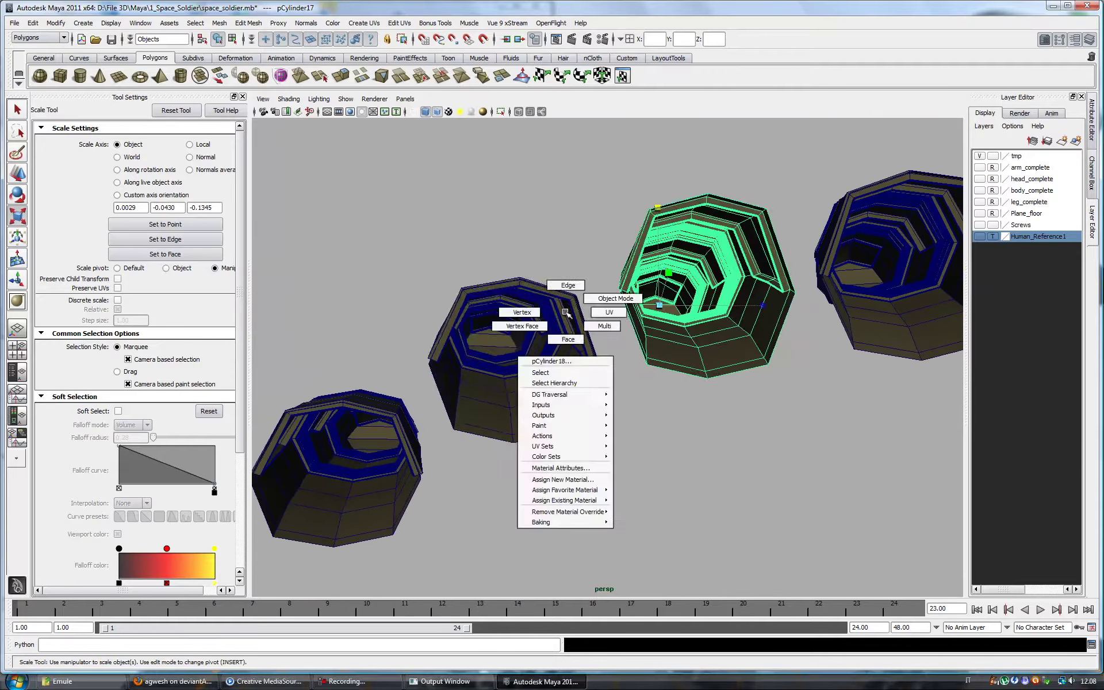
left_click(19, 198)
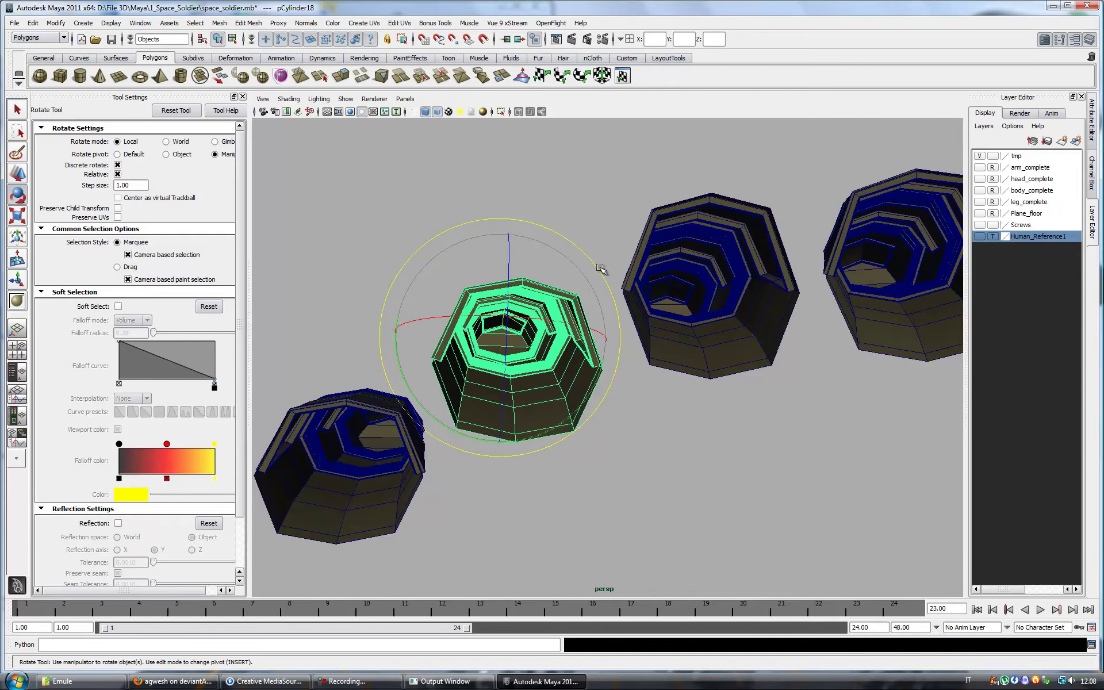
left_click_drag(596, 398, 612, 402, "alt")
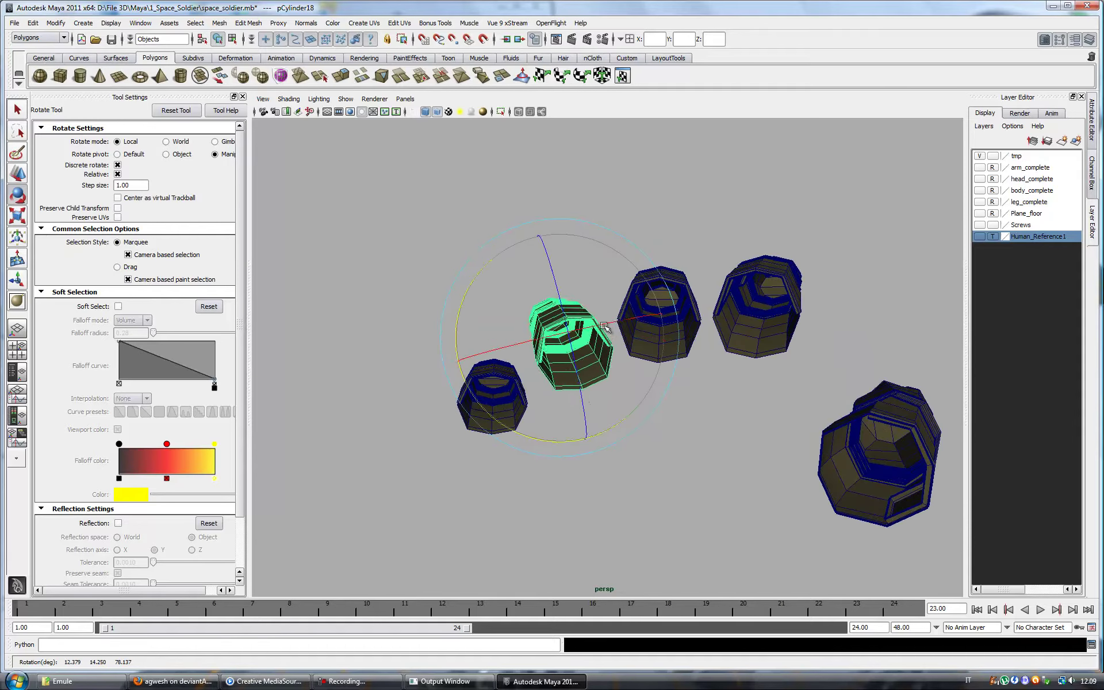
left_click(979, 237)
mouse_move(719, 367)
left_mouse_down("alt")
mouse_move(737, 381)
mouse_move(742, 355)
left_mouse_up("alt")
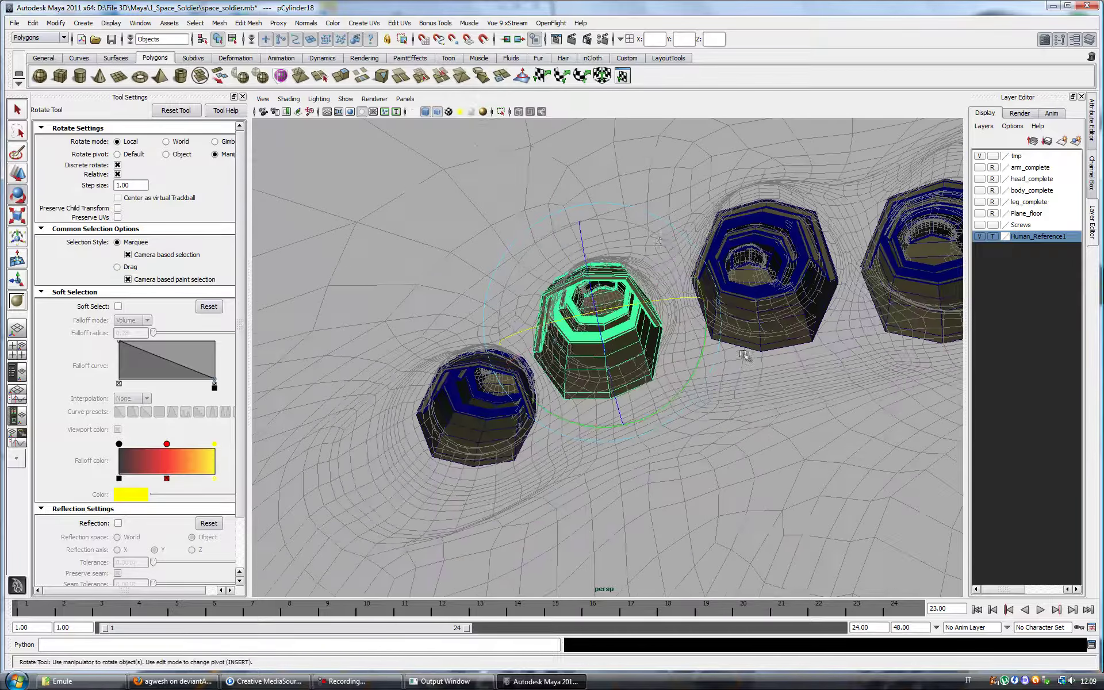
mouse_move(635, 298)
left_mouse_down("alt")
mouse_move(682, 323)
mouse_move(614, 418)
left_mouse_up("alt")
key("f")
Step: Rotate the next finger's plate to follow its reference finger, checking from side views
key("e")
mouse_move(552, 502)
left_mouse_down("alt")
mouse_move(571, 467)
mouse_move(722, 494)
mouse_move(687, 458)
mouse_move(602, 448)
left_mouse_up("alt")
key("Right")
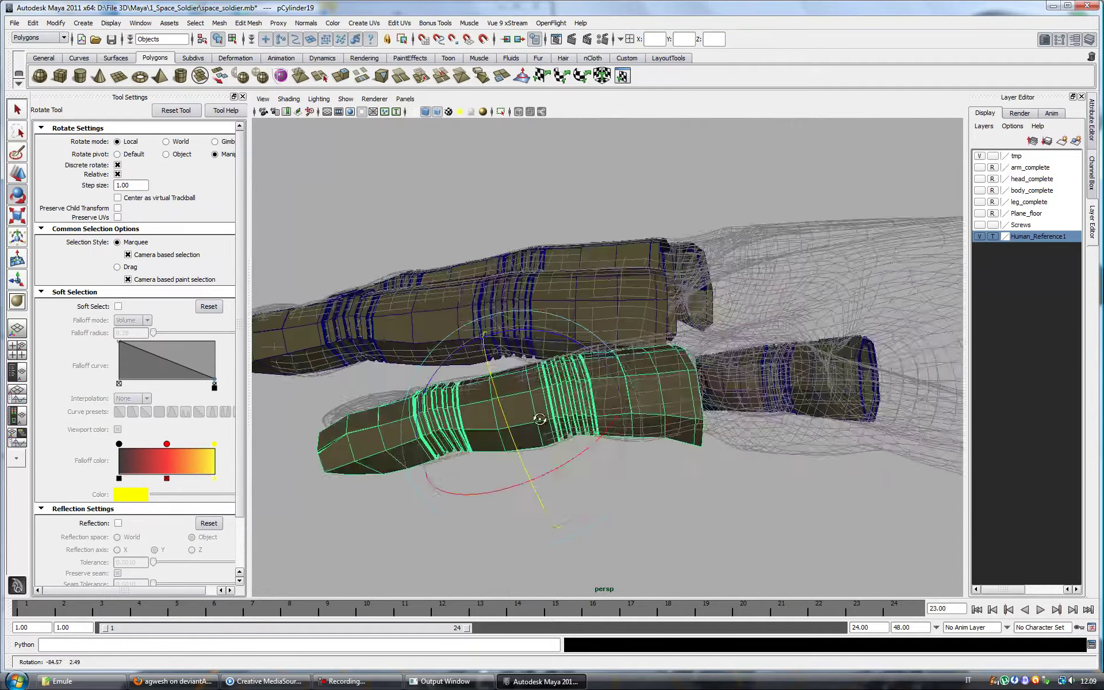
left_click_drag(473, 347, 485, 351, "alt")
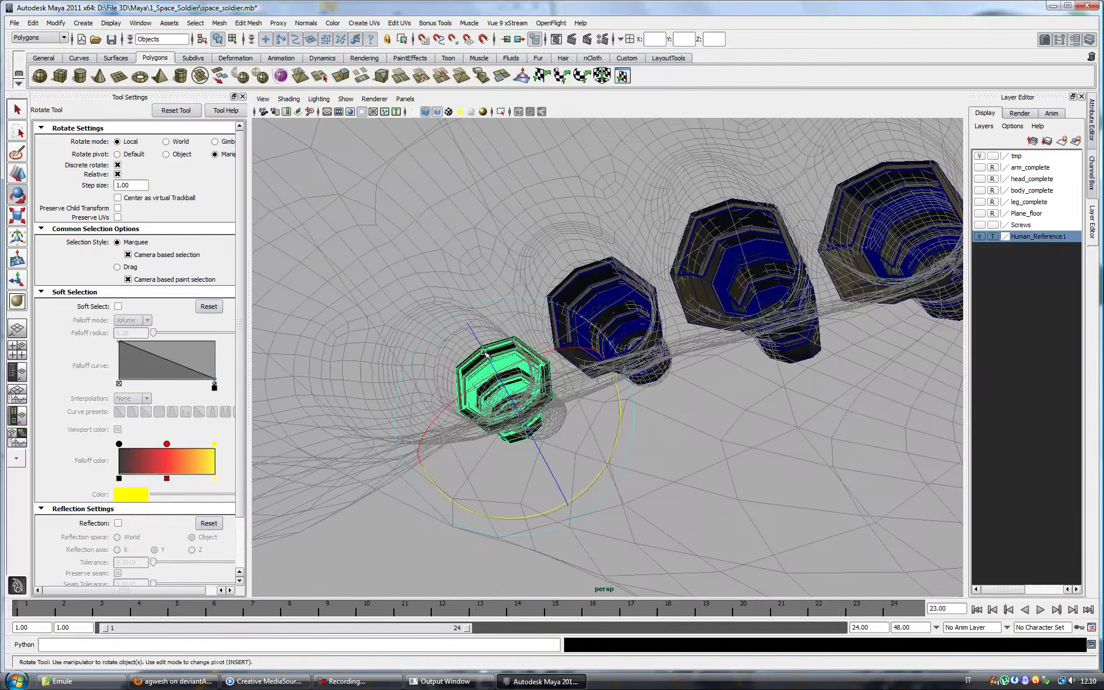
left_click_drag(610, 368, 663, 543, "alt")
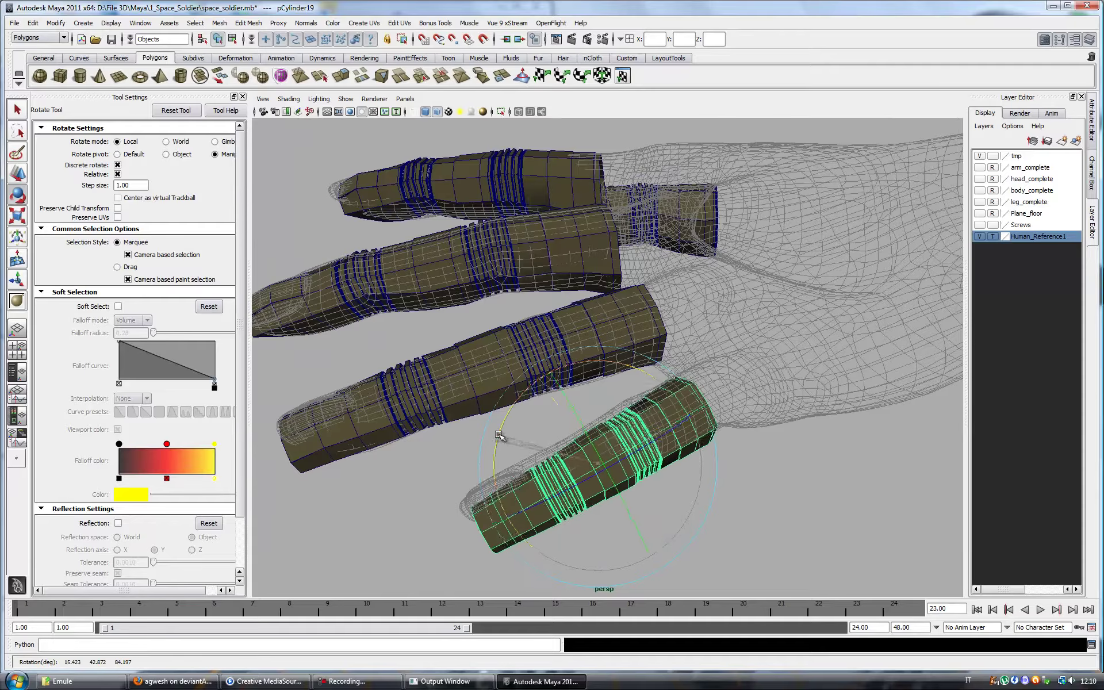
key("w")
mouse_move(499, 435)
left_mouse_down("alt")
mouse_move(630, 429)
mouse_move(622, 338)
mouse_move(638, 335)
mouse_move(646, 369)
mouse_move(690, 271)
mouse_move(738, 271)
left_mouse_up("alt")
key("e")
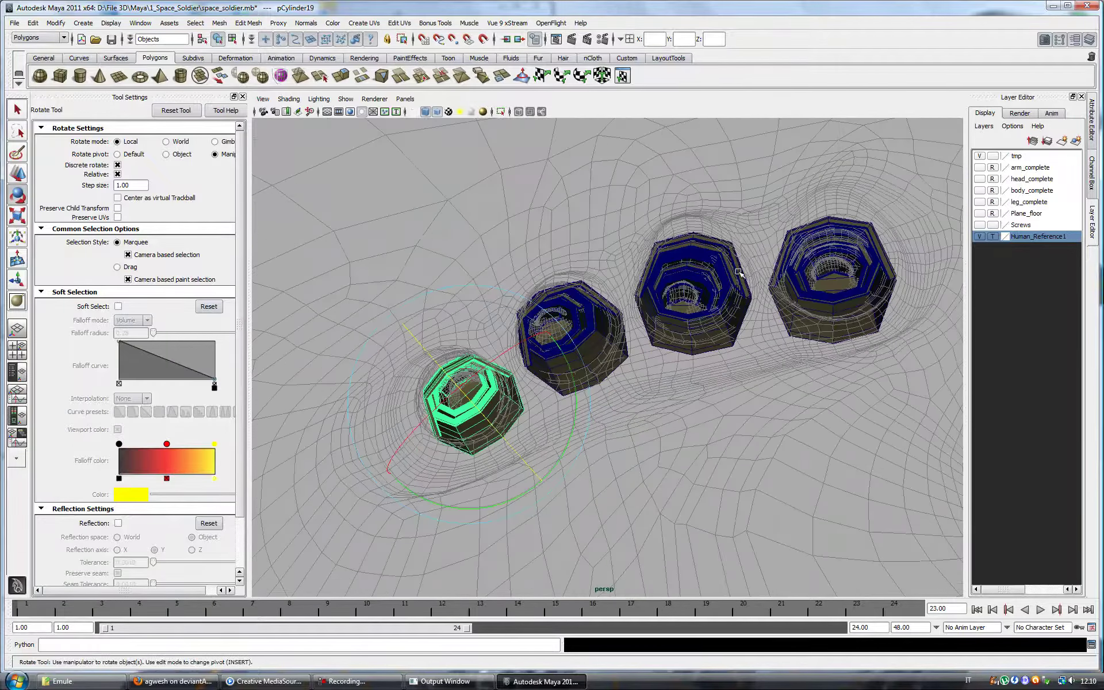
left_click_drag(789, 339, 661, 322, "alt")
Step: Combine the four selected finger plates into a single mesh
key("q")
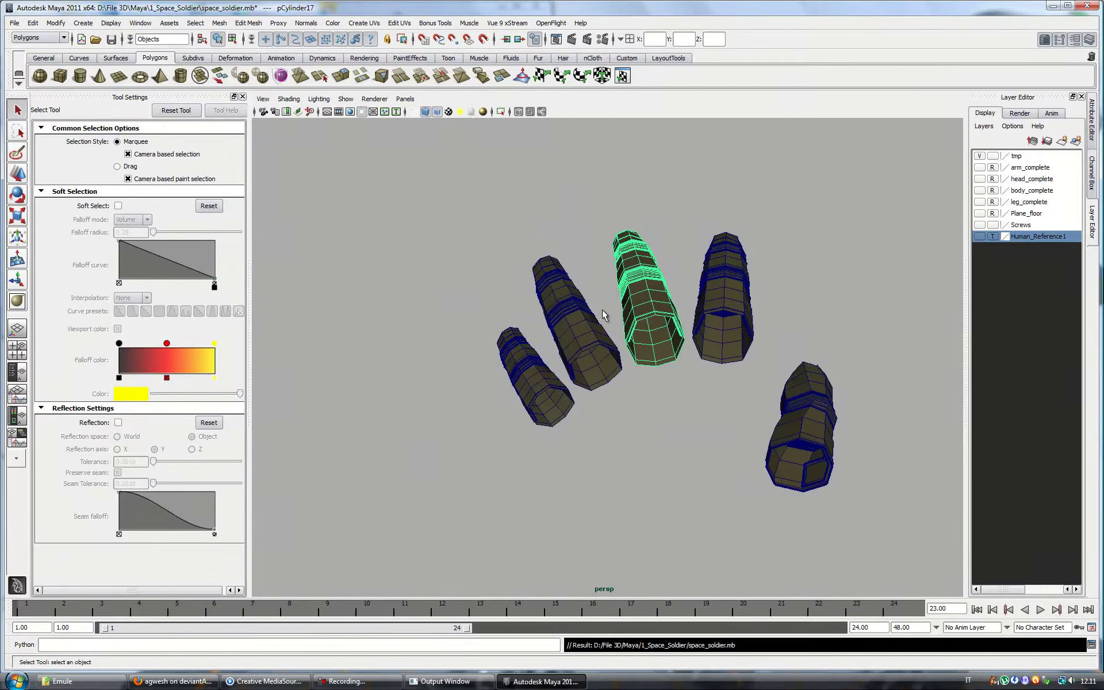
left_click_drag(759, 385, 760, 386)
left_click(219, 23)
left_click_drag(661, 344, 720, 340, "alt")
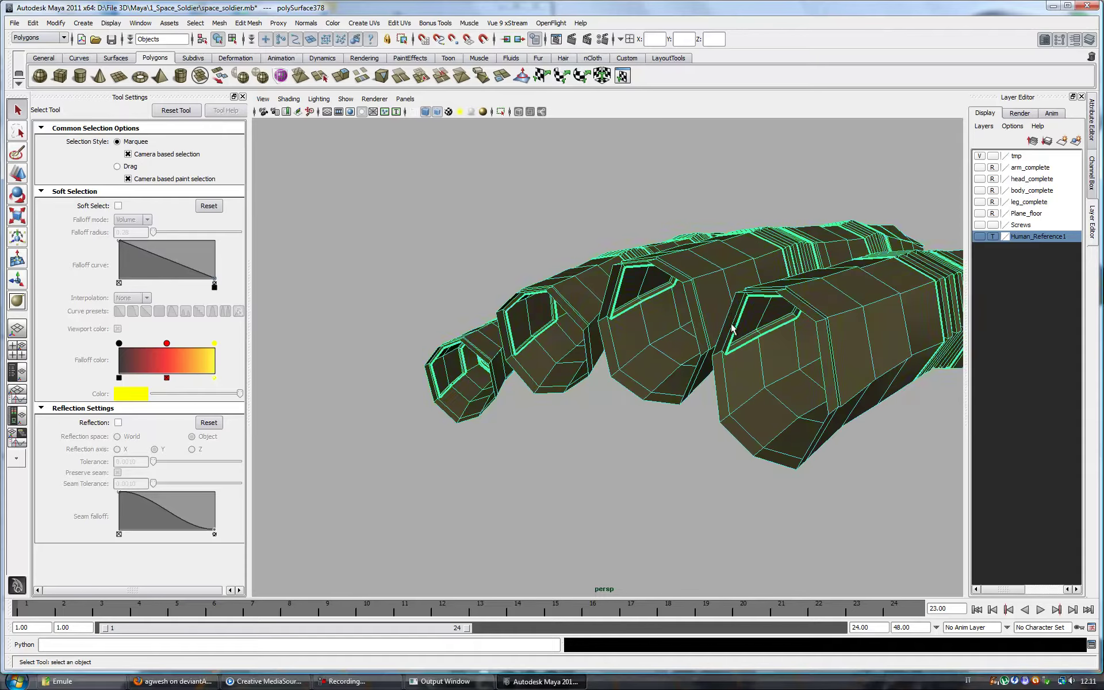
left_click_drag(575, 322, 628, 327, "alt")
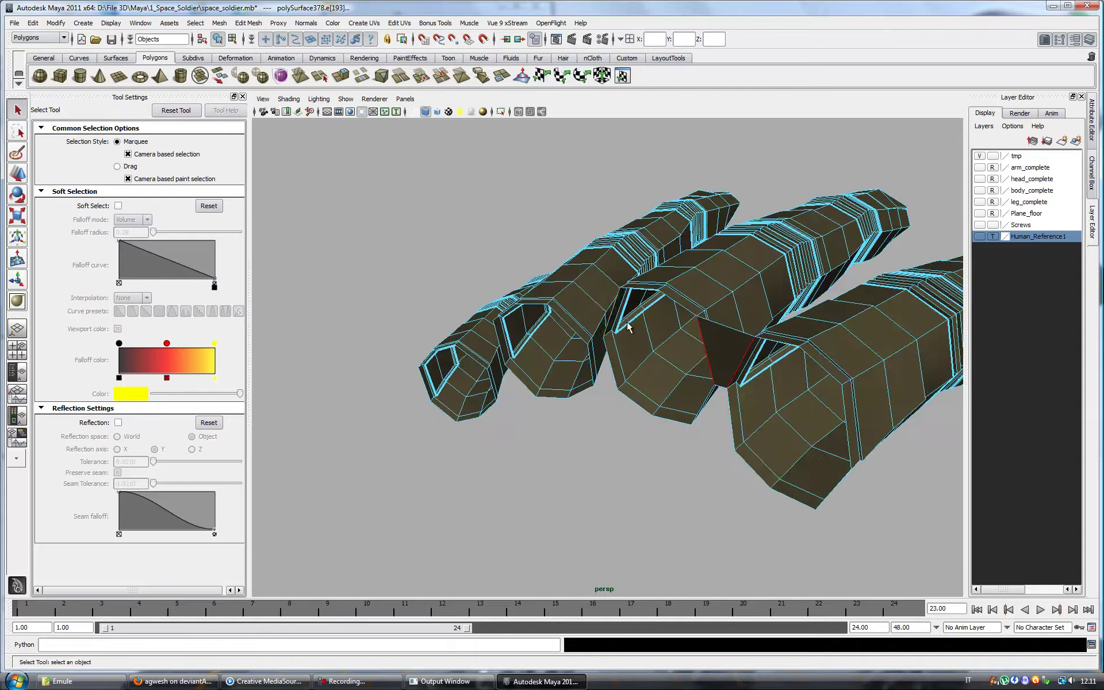
left_click_drag(575, 275, 621, 287, "alt")
left_click_drag(481, 393, 574, 419, "alt")
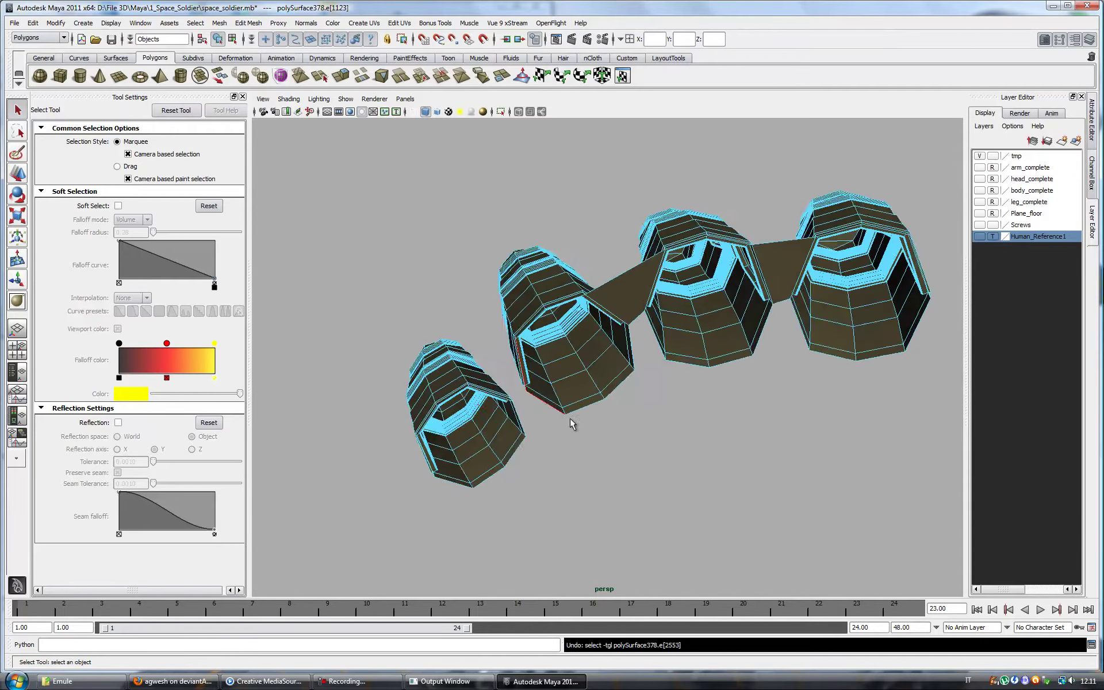
left_click_drag(657, 406, 510, 444, "alt")
Step: Add two bridging faces between the finger bases with the Append to Polygon Tool
left_click(248, 23)
mouse_move(689, 355)
left_mouse_down("alt")
mouse_move(604, 345)
mouse_move(647, 334)
left_mouse_up("alt")
left_click(270, 83)
key("Return")
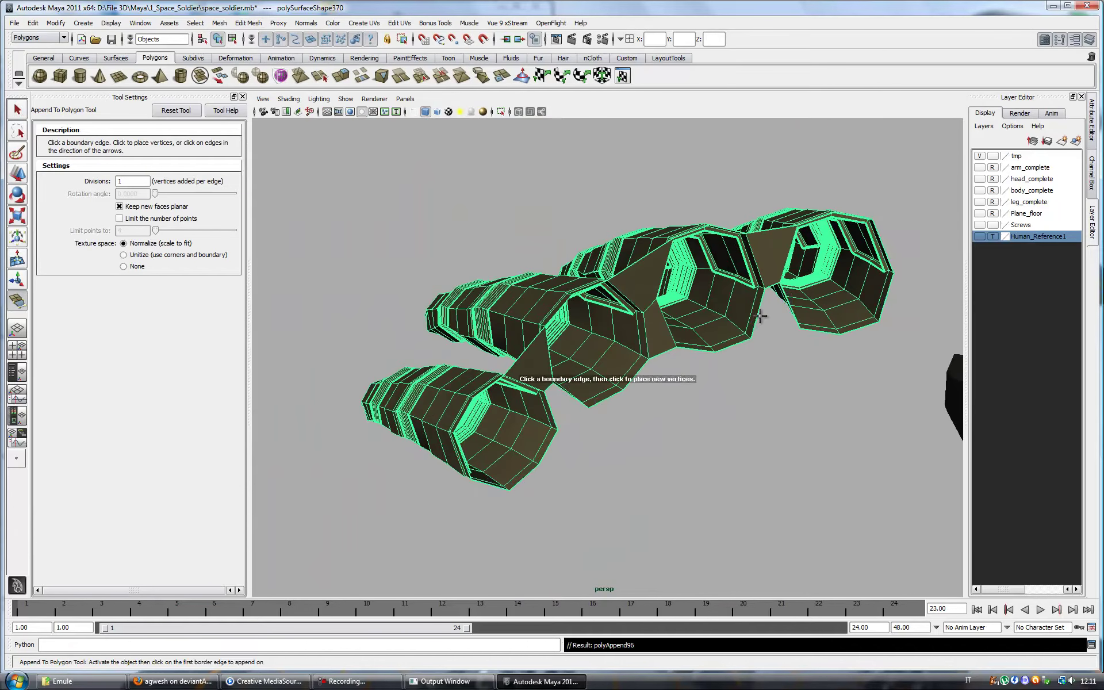
key("Return")
key("q")
mouse_move(622, 409)
left_mouse_down("alt")
mouse_move(655, 443)
mouse_move(757, 428)
mouse_move(730, 433)
left_mouse_up("alt")
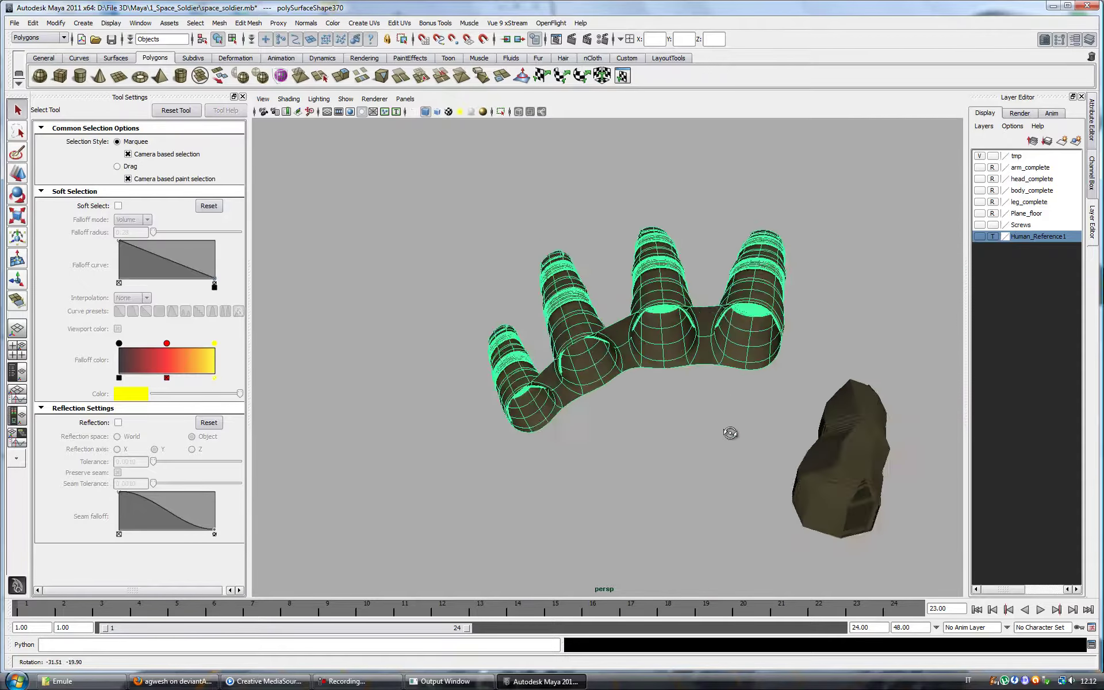
Step: Extrude the finger-base edges three times, moving each extrusion back over the hand
left_click(711, 305)
mouse_move(710, 305)
left_mouse_down("alt")
mouse_move(757, 360)
mouse_move(765, 344)
left_mouse_up("alt")
key("ctrl+e")
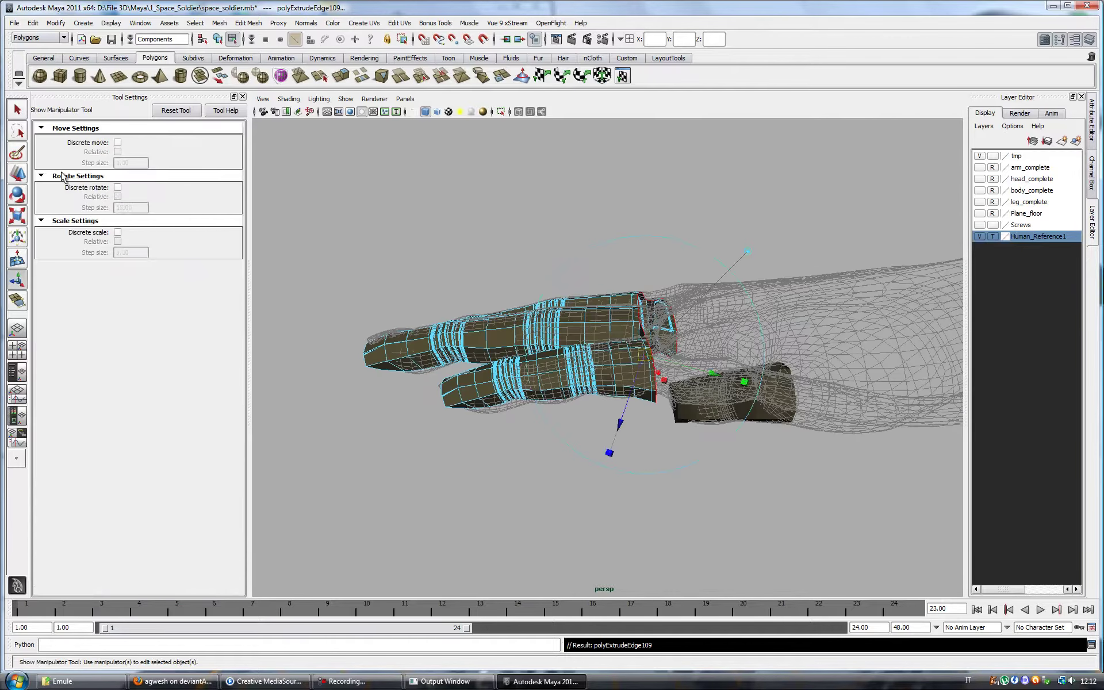
key("w")
mouse_move(610, 325)
left_mouse_down("alt")
mouse_move(633, 299)
mouse_move(667, 345)
left_mouse_up("alt")
key("ctrl+e")
left_click(17, 171)
mouse_move(586, 345)
left_mouse_down("alt")
mouse_move(618, 316)
mouse_move(606, 373)
mouse_move(660, 440)
left_mouse_up("alt")
mouse_move(573, 365)
left_mouse_down("alt")
mouse_move(646, 432)
mouse_move(579, 396)
left_mouse_up("alt")
key("g")
key("w")
mouse_move(540, 350)
left_mouse_down("alt")
mouse_move(616, 456)
mouse_move(683, 451)
mouse_move(506, 449)
mouse_move(649, 471)
mouse_move(684, 439)
mouse_move(632, 420)
mouse_move(665, 392)
mouse_move(679, 518)
mouse_move(684, 404)
mouse_move(650, 405)
left_mouse_up("alt")
Step: Scale and move the extruded plate edges to follow the hand's underside and knuckles
key("r")
left_click(679, 523)
key("w")
mouse_move(437, 401)
left_mouse_down("alt")
mouse_move(454, 442)
mouse_move(601, 370)
mouse_move(758, 388)
left_mouse_up("alt")
left_click(454, 443)
left_click(516, 479)
mouse_move(516, 478)
left_mouse_down("alt")
mouse_move(660, 351)
mouse_move(662, 392)
left_mouse_up("alt")
Step: Adjust back-plate vertices and side edges to fit the reference, then select the wrist-end edge loop
right_click_drag(792, 337, 759, 345)
left_click(824, 341)
left_click_drag(643, 337, 624, 341, "alt")
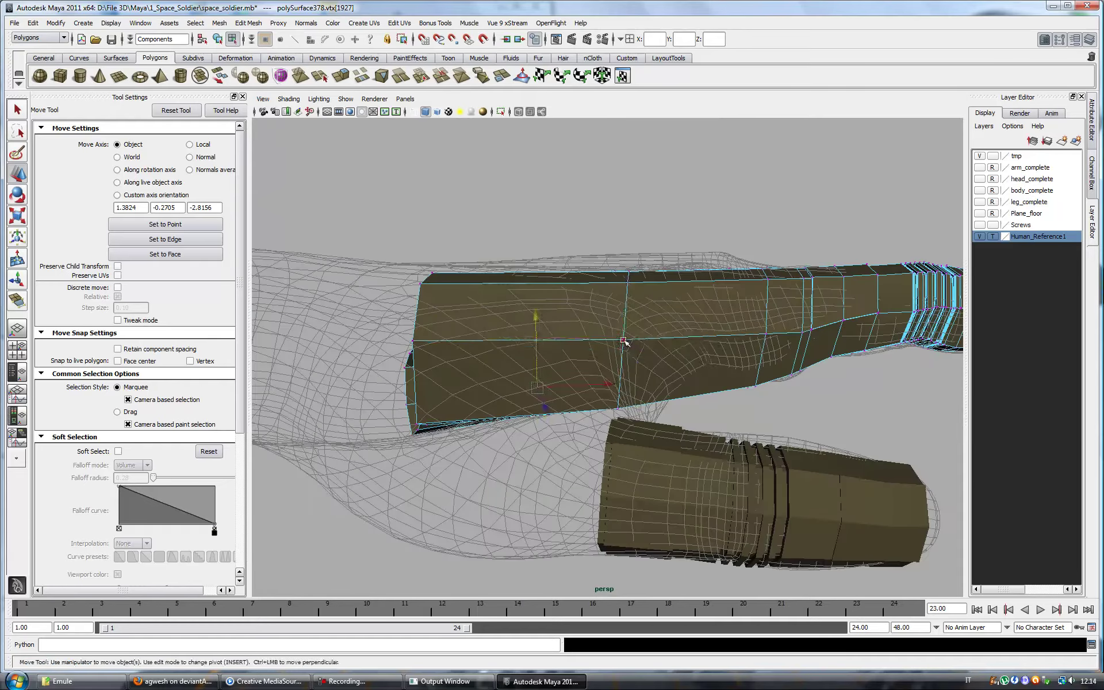
mouse_move(726, 357)
left_mouse_down("alt")
mouse_move(520, 428)
mouse_move(698, 448)
mouse_move(685, 446)
mouse_move(543, 258)
left_mouse_up("alt")
left_click(496, 426)
mouse_move(639, 325)
left_mouse_down("alt")
mouse_move(575, 345)
mouse_move(661, 340)
mouse_move(803, 369)
left_mouse_up("alt")
double_click(797, 448)
left_click_drag(797, 448, 774, 462, "alt")
mouse_move(787, 240)
left_mouse_down("alt")
mouse_move(760, 380)
mouse_move(868, 337)
mouse_move(596, 481)
mouse_move(650, 360)
left_mouse_up("alt")
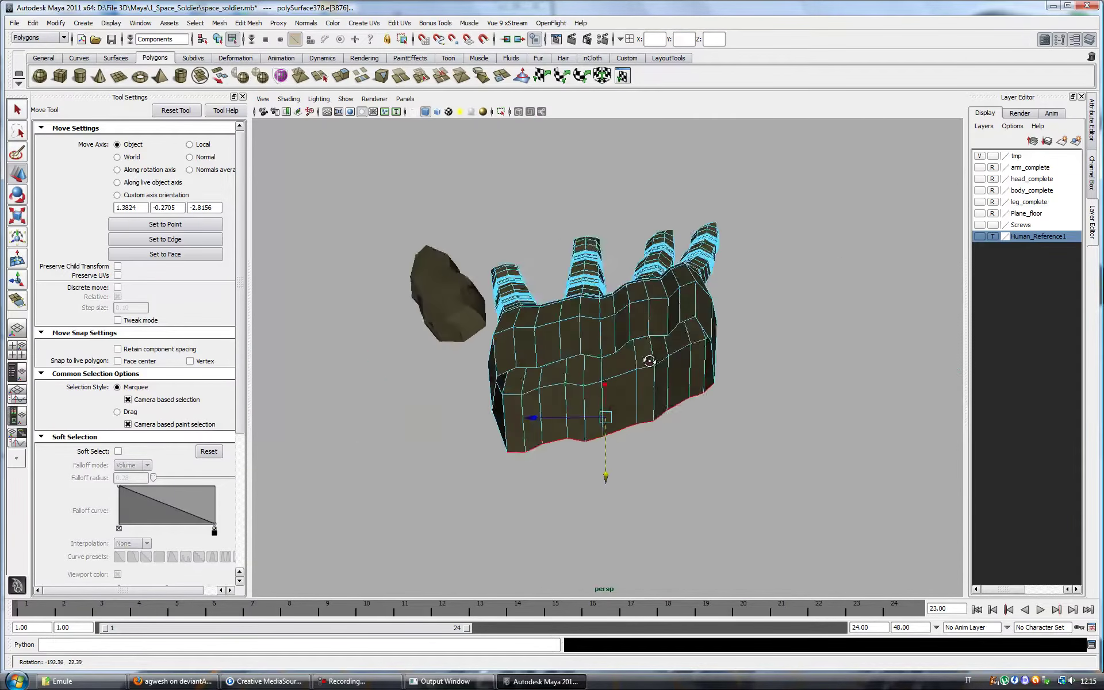
Step: Smooth the back-plate with the Sculpt Geometry Tool at a lowered maximum displacement
left_click(219, 23)
left_click(268, 184)
key("q")
key("F8")
key("f")
left_click(248, 23)
left_click(244, 242)
left_click_drag(631, 316, 649, 310, "alt")
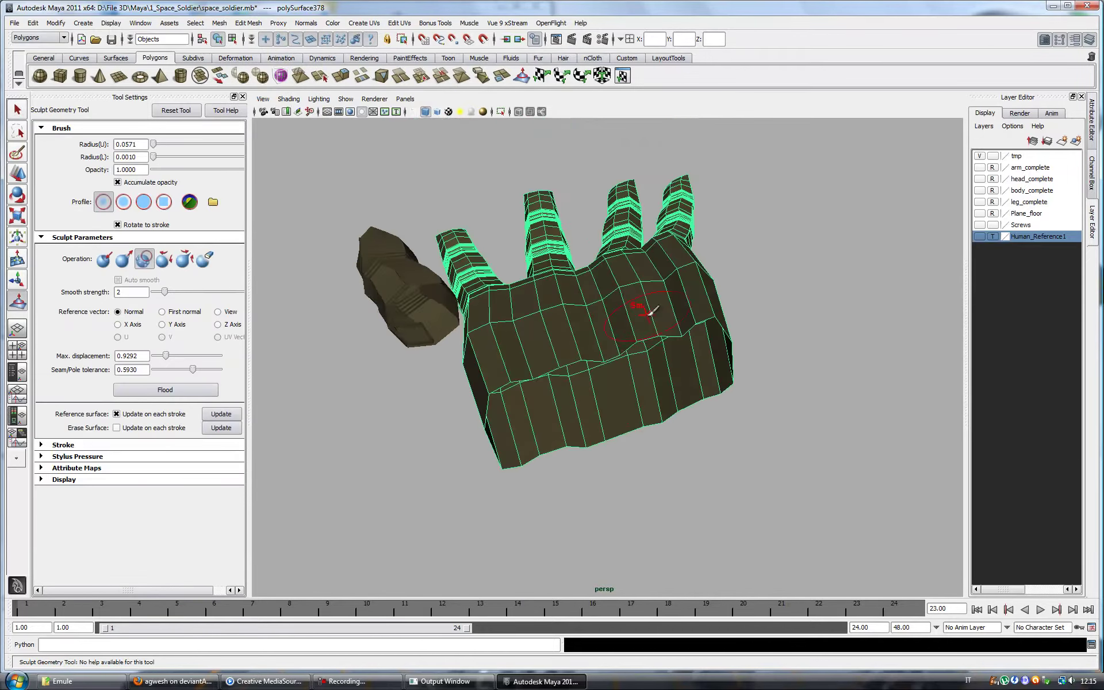
mouse_move(544, 359)
left_mouse_down("alt")
mouse_move(623, 345)
mouse_move(463, 362)
mouse_move(682, 251)
mouse_move(788, 328)
mouse_move(839, 305)
mouse_move(667, 367)
mouse_move(644, 334)
mouse_move(753, 348)
left_mouse_up("alt")
key("q")
Step: Extrude the wrist-end edge loop with the hand reference and arm armour visible
key("g")
key("w")
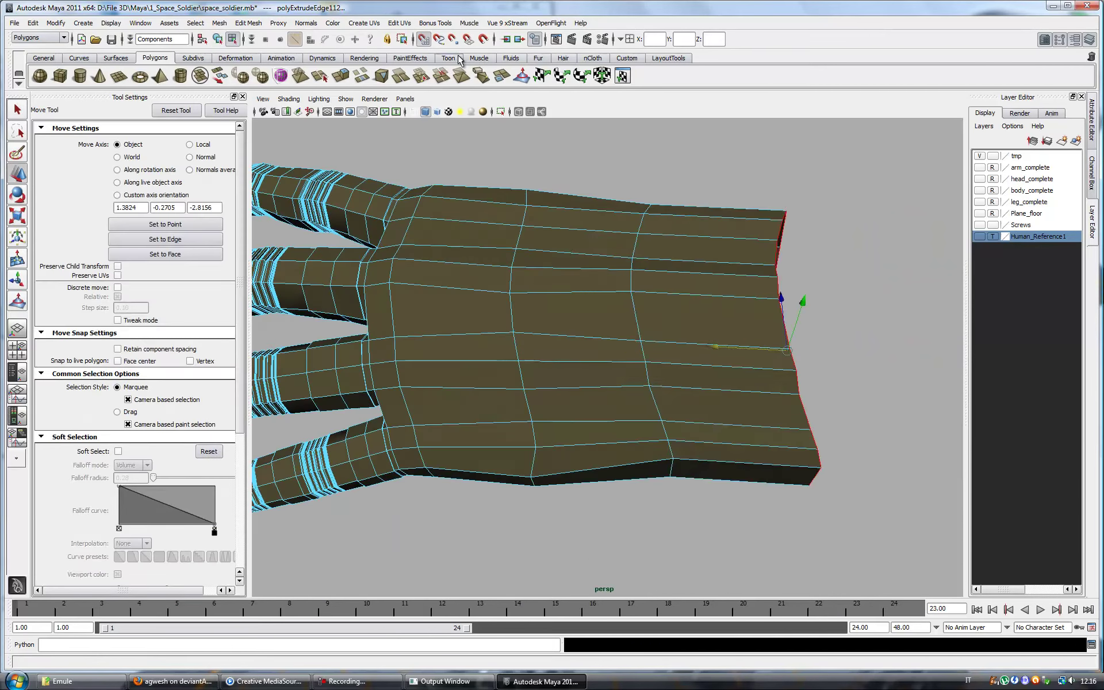
left_click(979, 236)
left_click(979, 167)
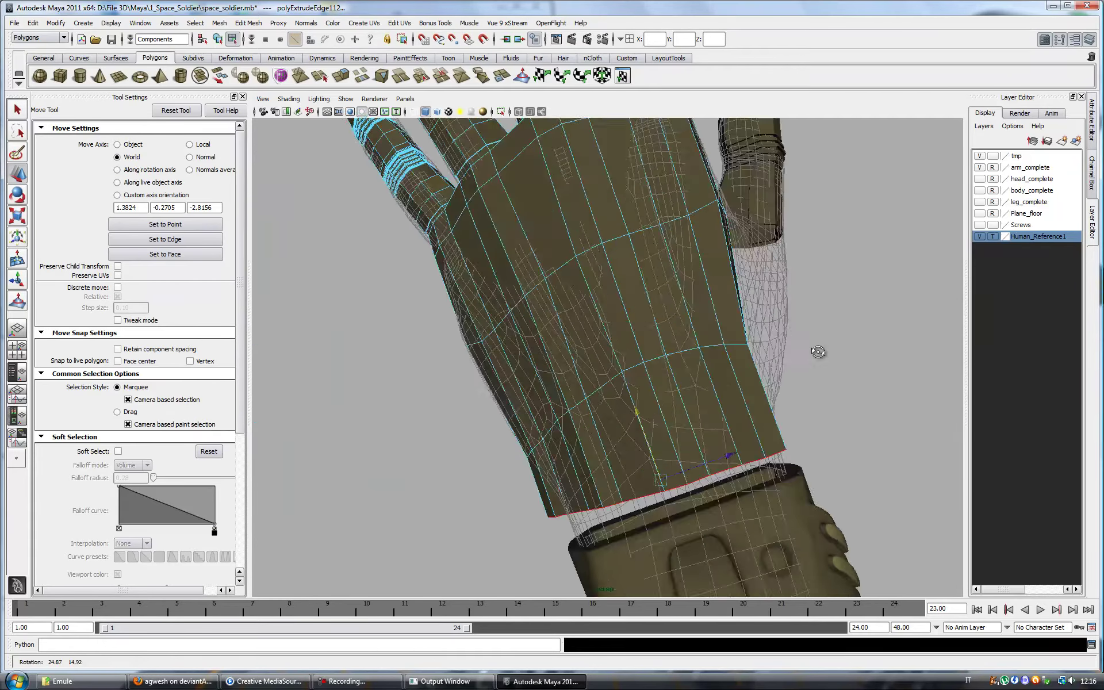
left_click_drag(685, 293, 21, 197, "alt")
left_click(22, 226)
left_click_drag(575, 345, 661, 345, "alt")
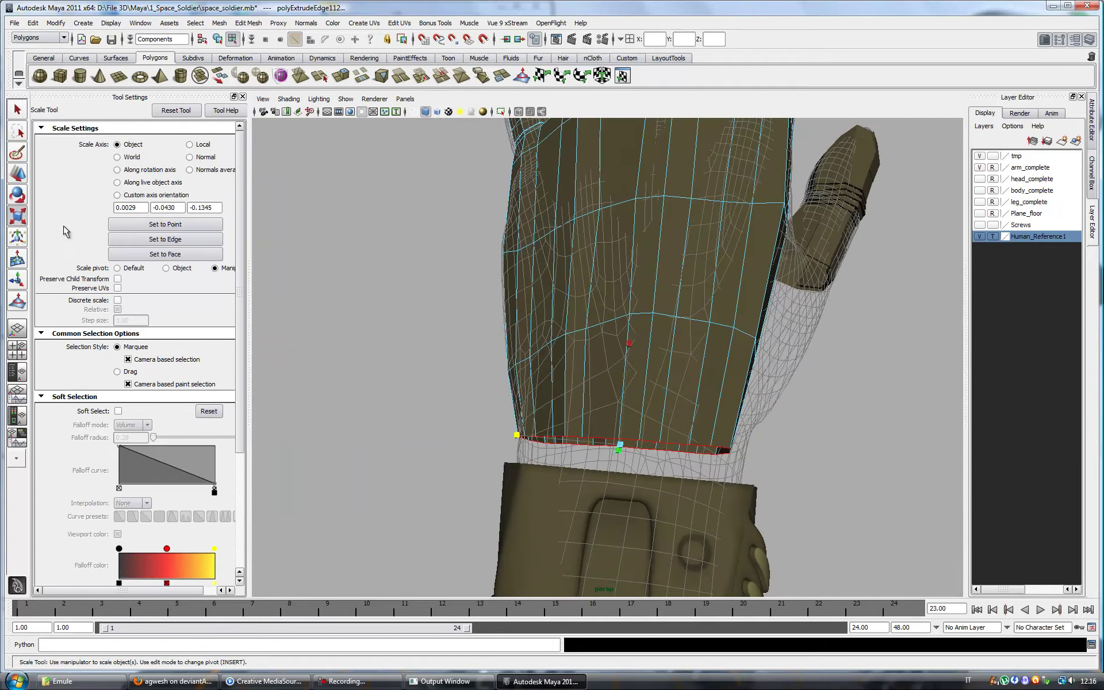
Step: Scale and move the wrist edges to meet the sleeve cuff
key("w")
left_click(23, 220)
mouse_move(526, 435)
left_mouse_down("alt")
mouse_move(598, 424)
mouse_move(600, 333)
left_mouse_up("alt")
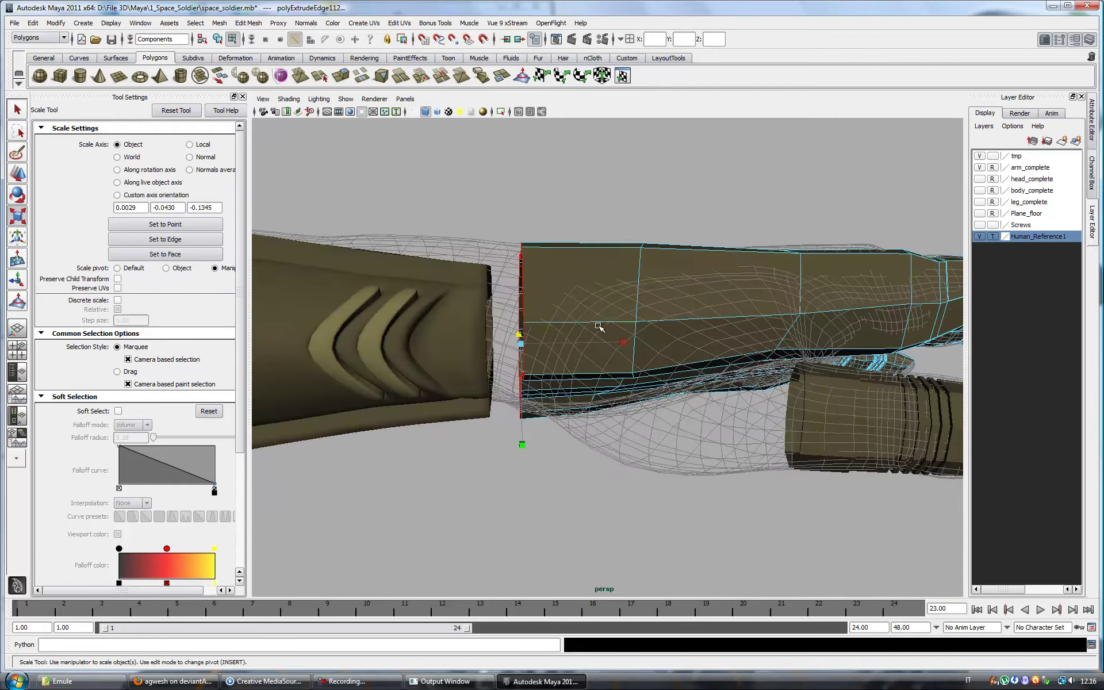
left_click(599, 327)
key("w")
mouse_move(610, 280)
left_mouse_down("alt")
mouse_move(573, 283)
mouse_move(652, 283)
mouse_move(558, 346)
left_mouse_up("alt")
Step: Hide the references and sculpt the back-plate surface again, undoing one stroke
left_click(979, 236)
left_click(979, 167)
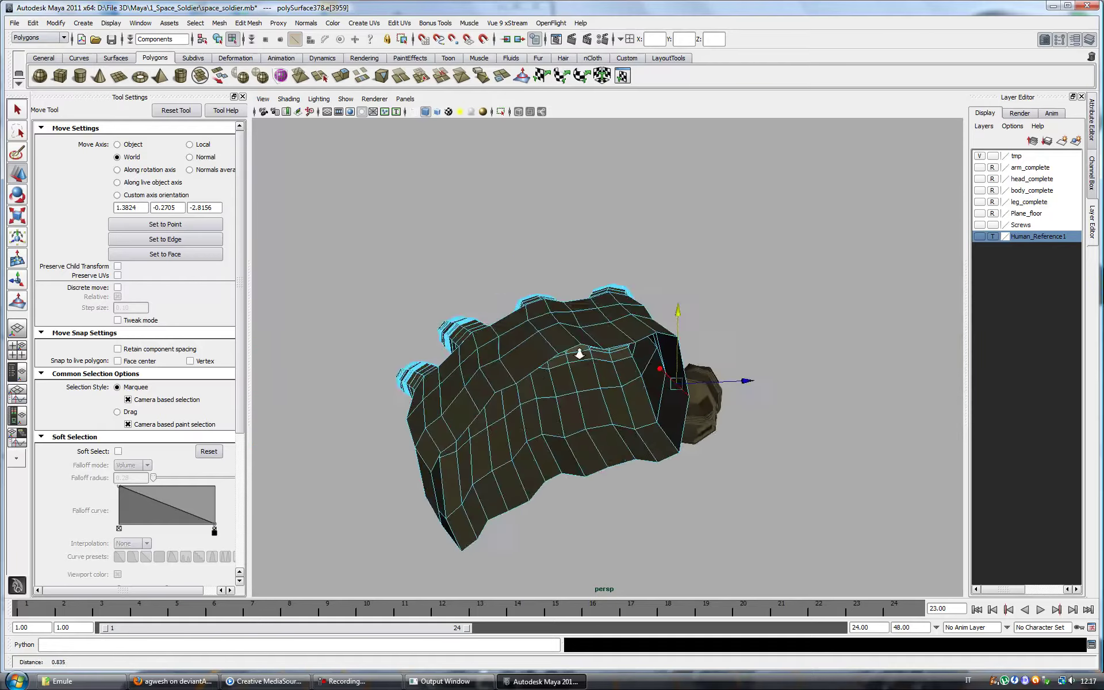
left_click(18, 301)
key("q")
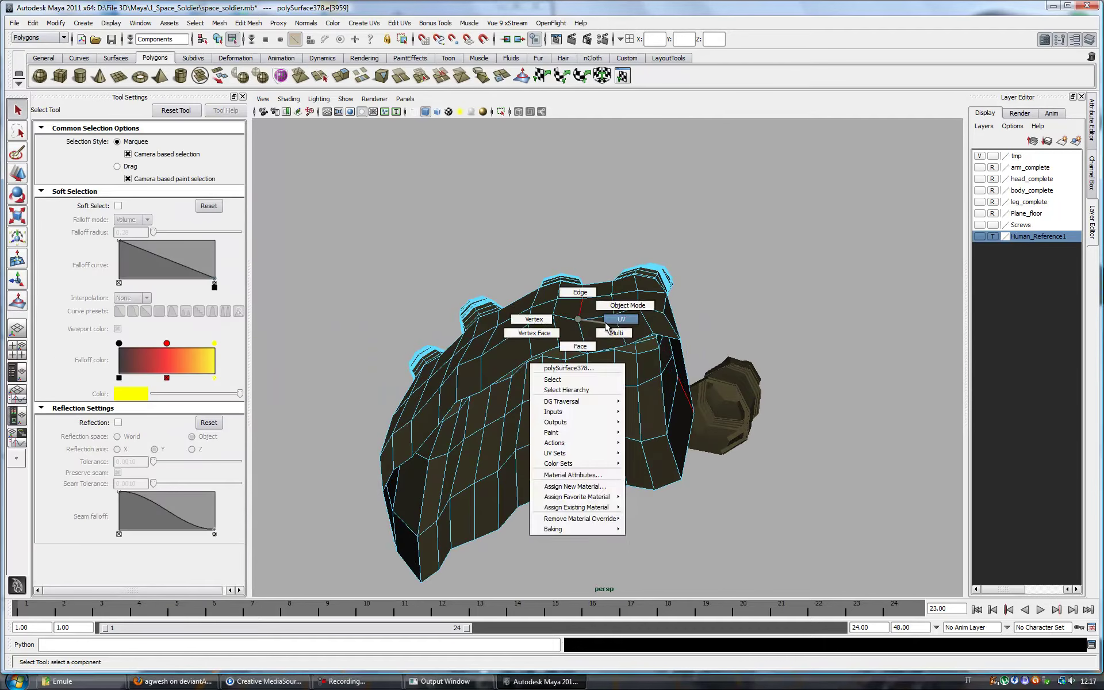
right_click_drag(567, 293, 611, 313)
key("y")
mouse_move(506, 322)
left_mouse_down("alt")
mouse_move(567, 327)
mouse_move(604, 356)
left_mouse_up("alt")
key("ctrl+z")
mouse_move(604, 357)
right_mouse_down("alt")
mouse_move(643, 379)
mouse_move(609, 357)
right_mouse_up("alt")
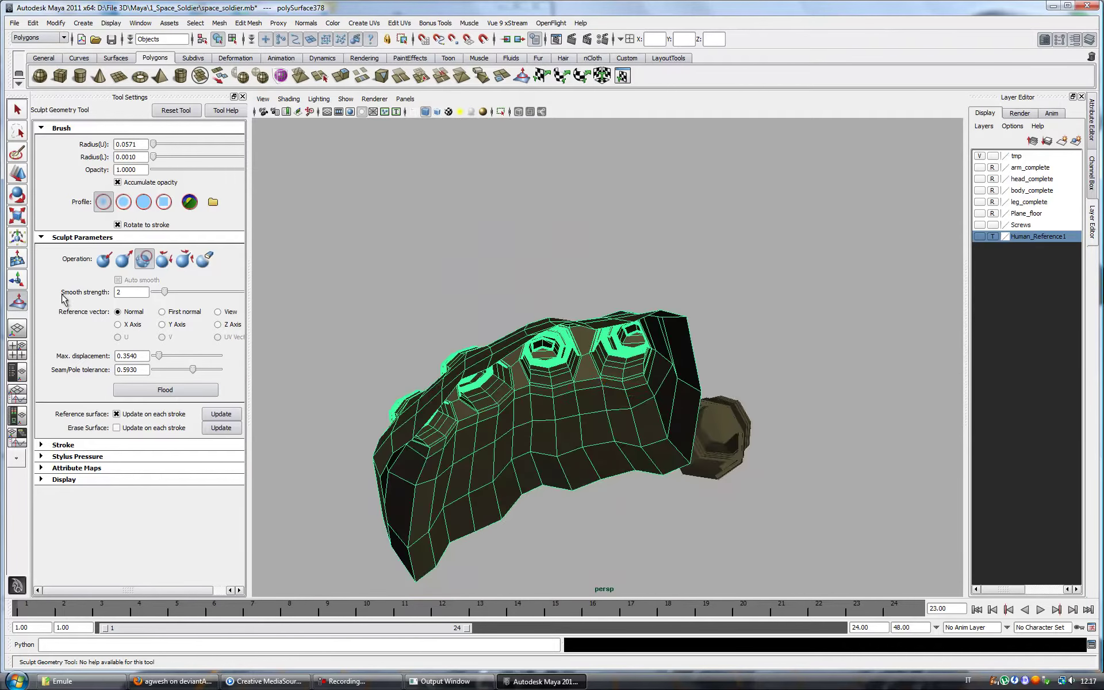
left_click_drag(609, 356, 578, 332, "alt")
mouse_move(404, 283)
left_mouse_down("alt")
mouse_move(529, 239)
mouse_move(713, 230)
mouse_move(697, 285)
mouse_move(670, 295)
mouse_move(680, 286)
mouse_move(681, 333)
left_mouse_up("alt")
key("q")
Step: Tuck in the plate's inner-edge vertices with the Move Tool and show the hand reference again
key("w")
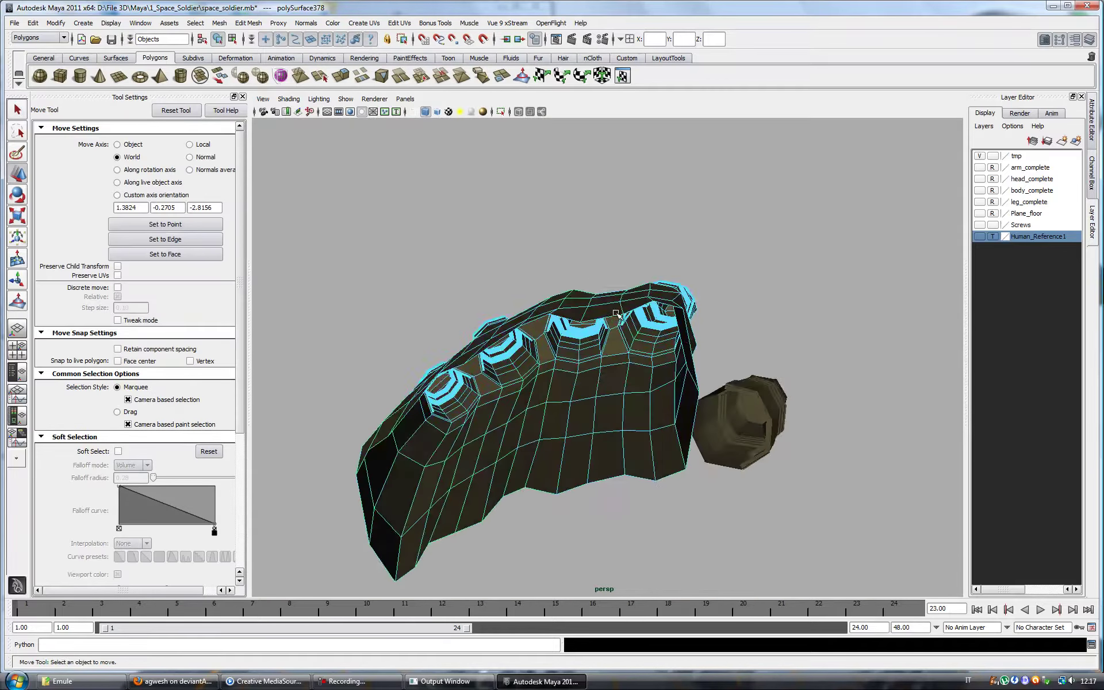
left_click_drag(615, 314, 610, 296, "alt")
left_click(610, 296)
right_click(521, 339)
mouse_move(520, 339)
left_mouse_down("alt")
mouse_move(563, 341)
mouse_move(517, 345)
left_mouse_up("alt")
left_click(516, 345)
left_click(539, 467)
left_click_drag(539, 467, 556, 405, "alt")
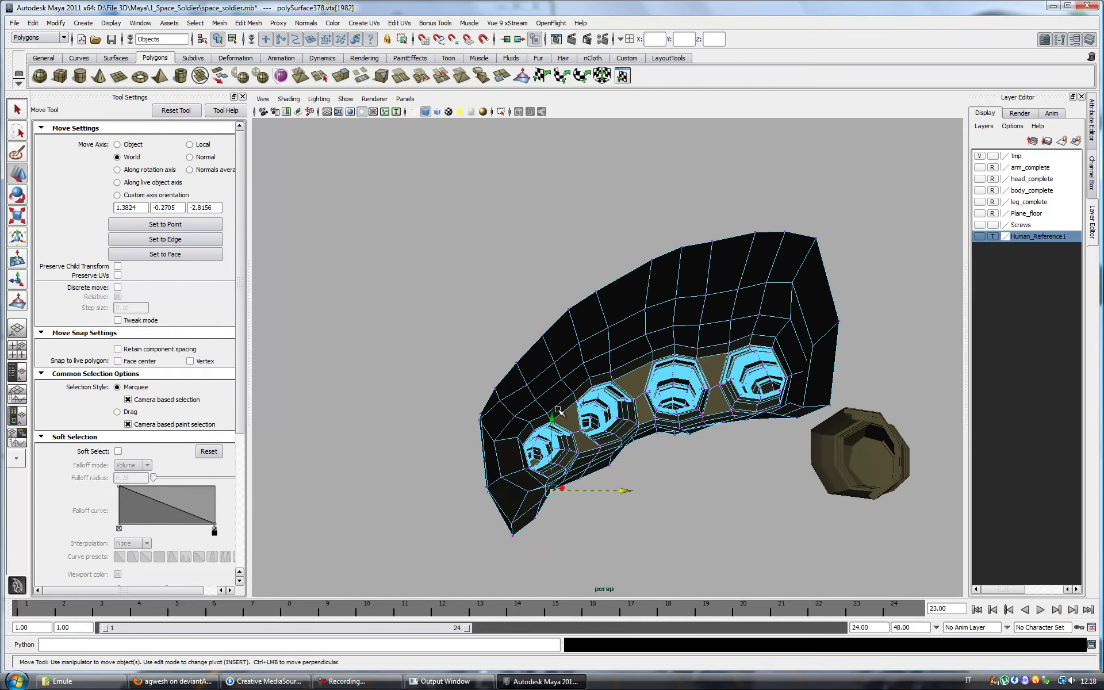
left_click_drag(608, 466, 574, 403, "alt")
left_click(598, 428)
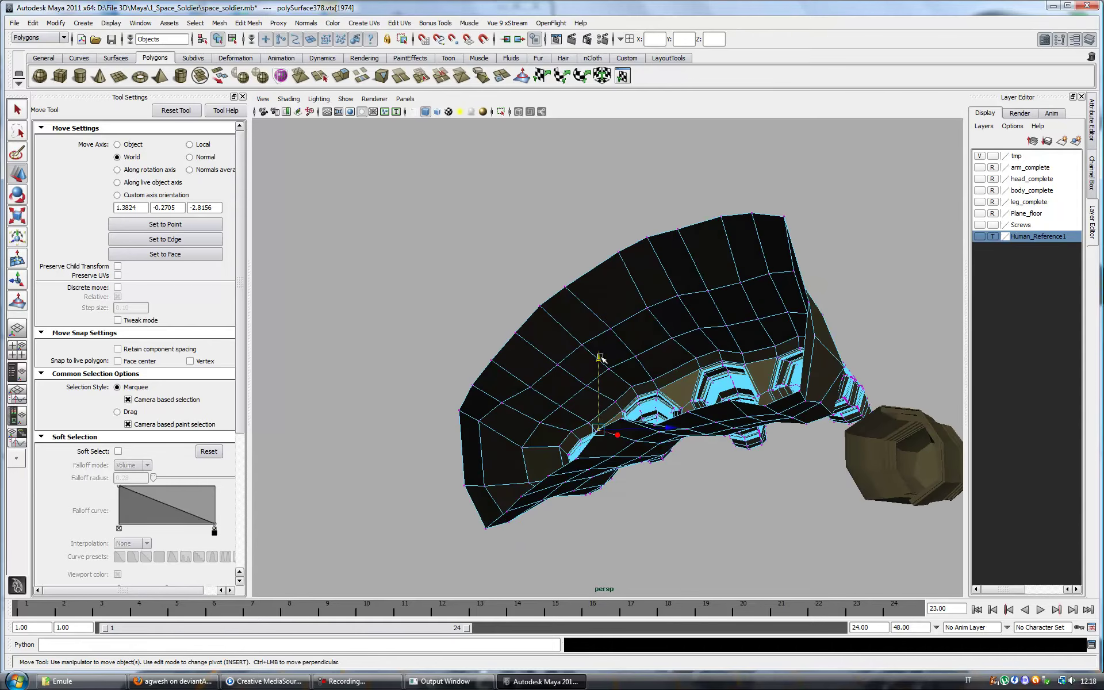
left_click_drag(623, 356, 748, 449, "alt")
left_click(755, 454)
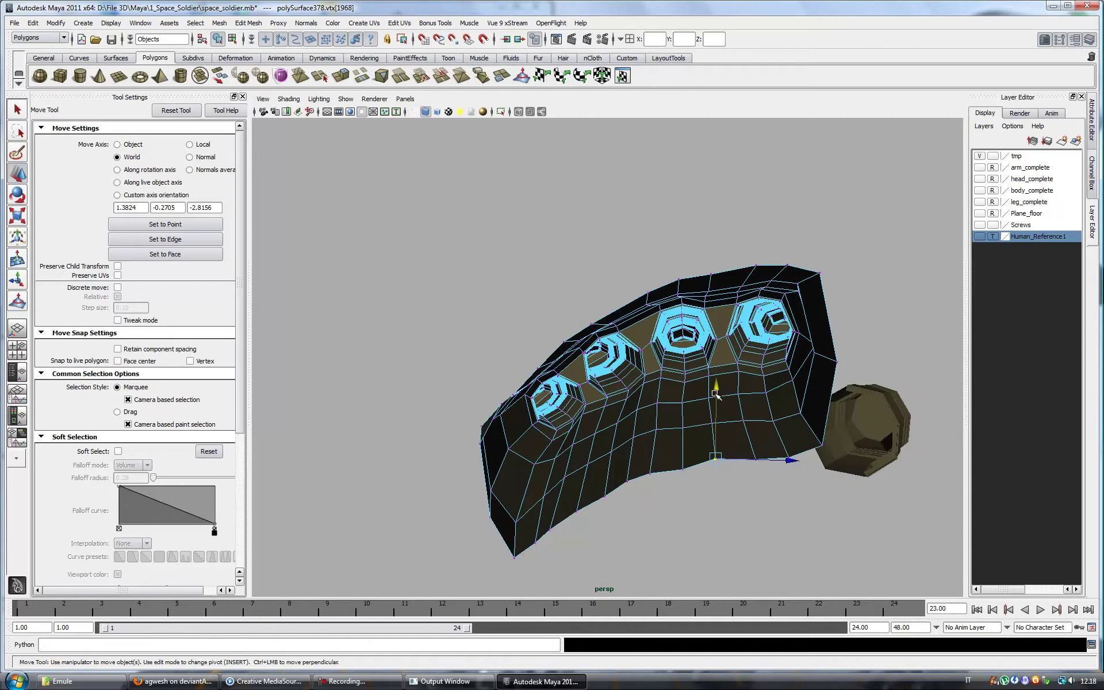
mouse_move(716, 395)
left_mouse_down("alt")
mouse_move(664, 477)
mouse_move(684, 480)
left_mouse_up("alt")
left_click(978, 236)
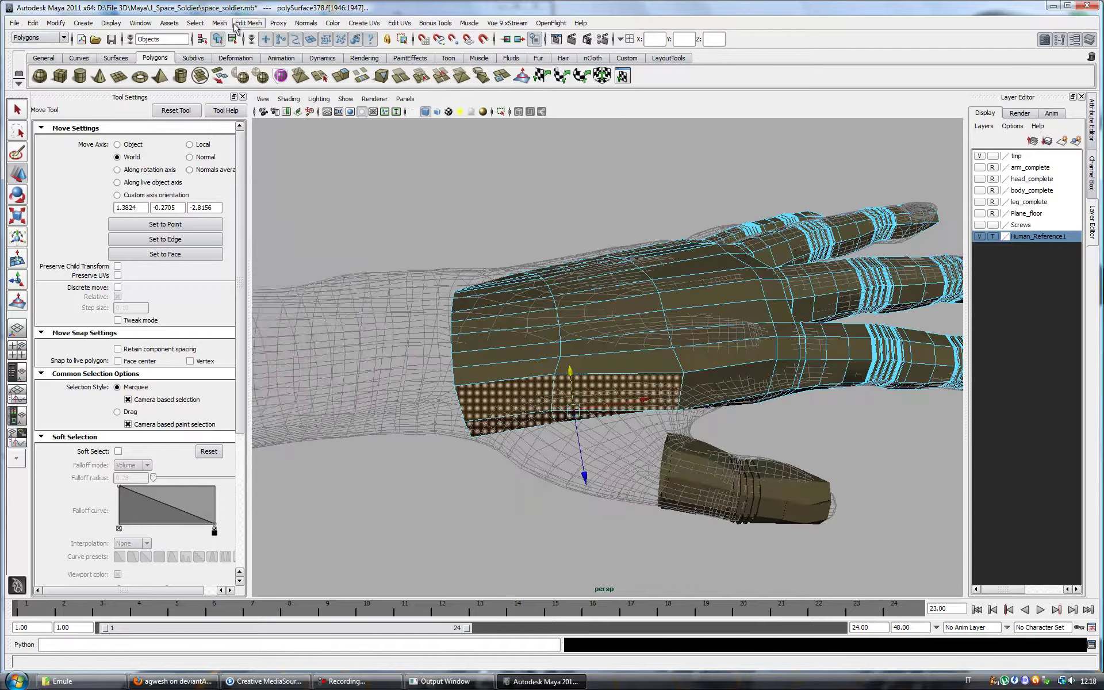
Step: Insert an edge loop across the back-plate
left_click(235, 27)
left_click(256, 99)
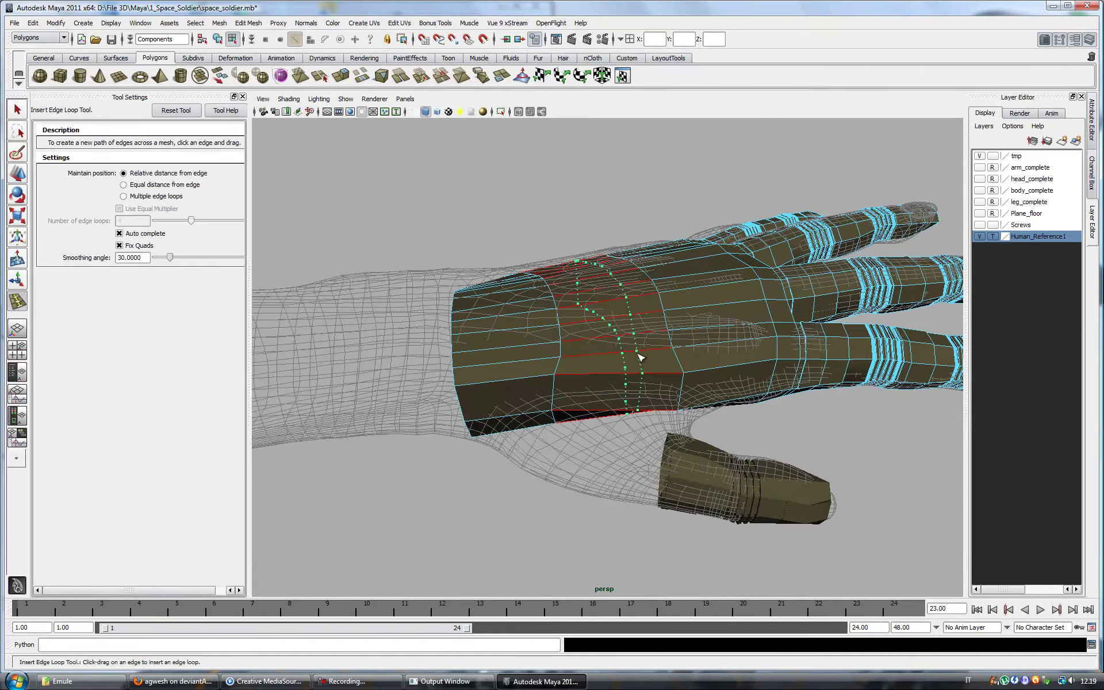
right_click_drag(690, 382, 572, 387)
left_click(578, 395)
mouse_move(547, 387)
left_mouse_down("alt")
mouse_move(691, 424)
mouse_move(632, 357)
left_mouse_up("alt")
Step: Move a back-plate edge to fit the hand, checking it from several angles
key("F10")
left_click(582, 478)
left_click_drag(582, 478, 623, 360, "alt")
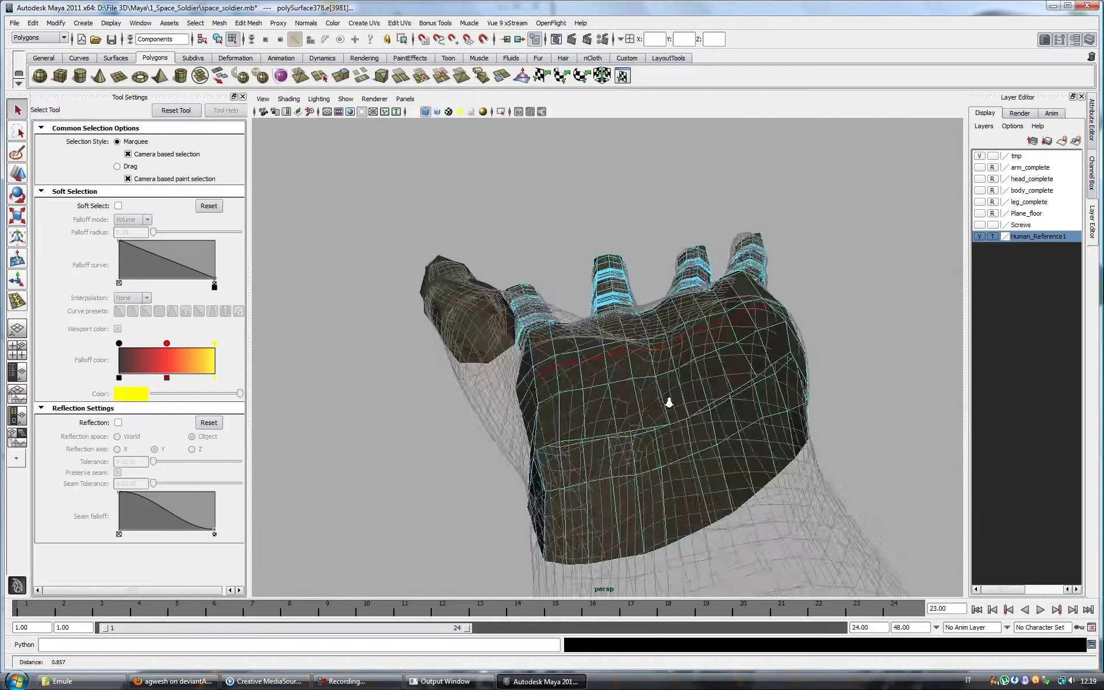
left_click(23, 174)
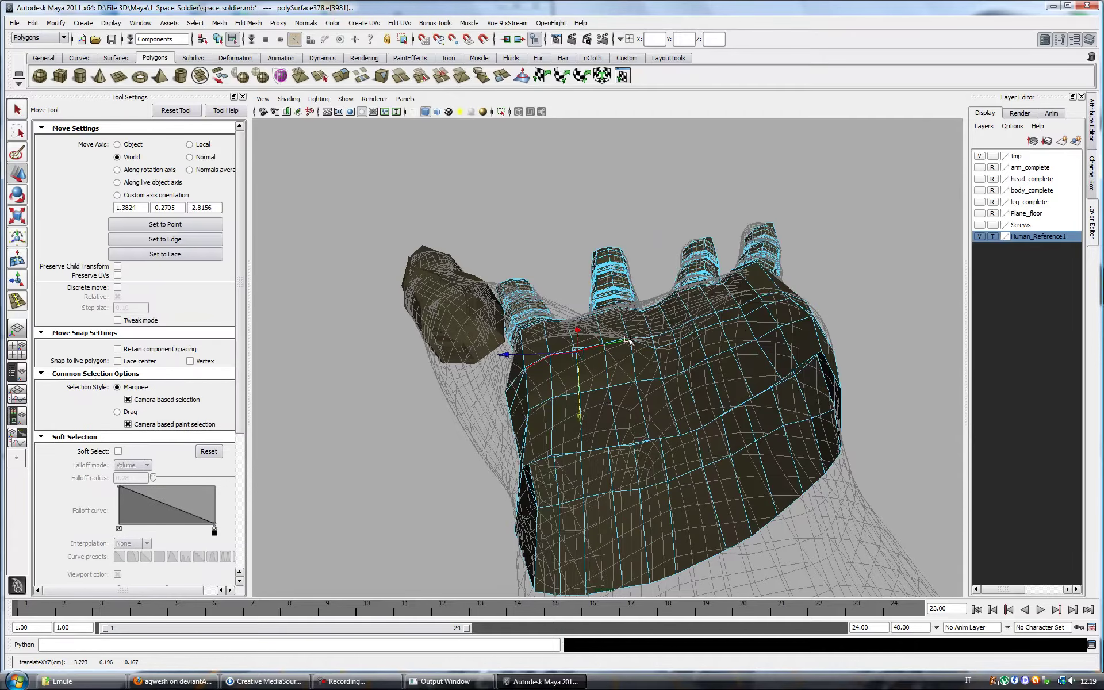
mouse_move(548, 392)
left_mouse_down("alt")
mouse_move(633, 374)
mouse_move(650, 438)
mouse_move(625, 424)
mouse_move(642, 412)
left_mouse_up("alt")
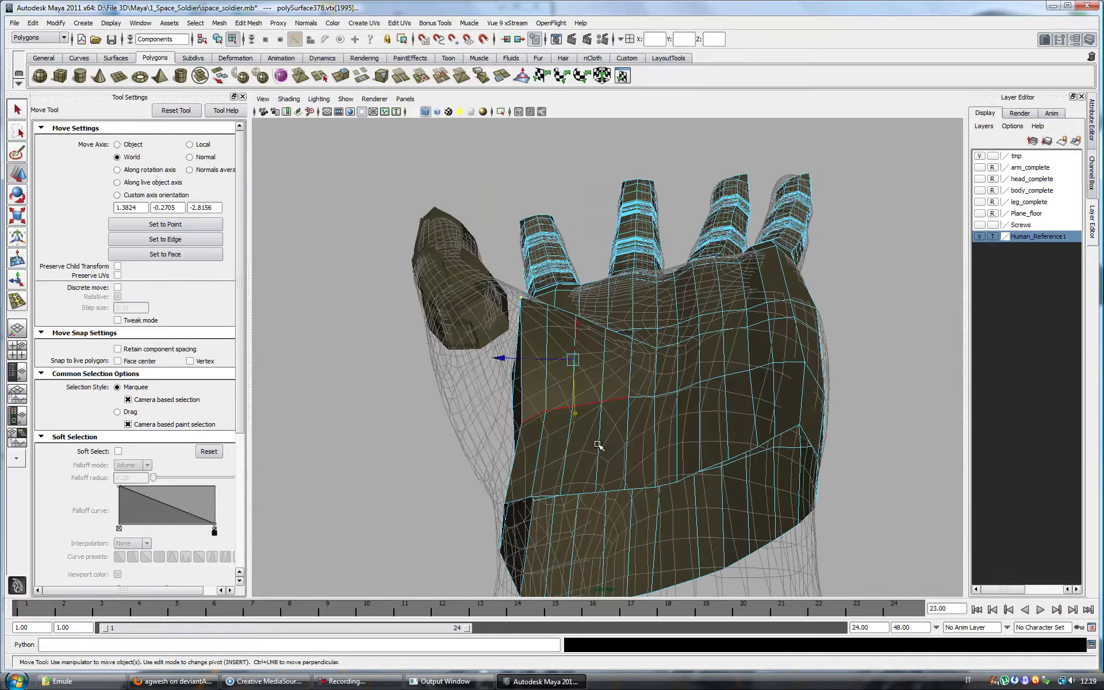
left_click_drag(597, 444, 582, 402, "alt")
mouse_move(600, 446)
left_mouse_down("alt")
mouse_move(586, 433)
mouse_move(623, 365)
mouse_move(561, 459)
left_mouse_up("alt")
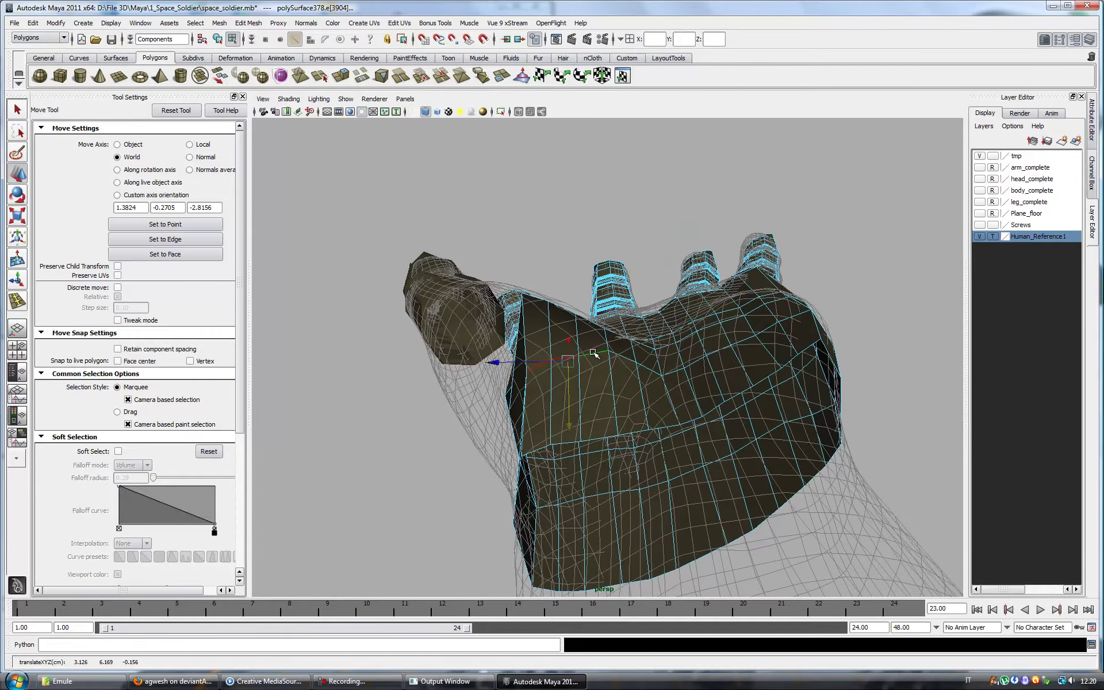
mouse_move(539, 412)
left_mouse_down("alt")
mouse_move(583, 409)
mouse_move(520, 399)
mouse_move(600, 406)
mouse_move(576, 350)
left_mouse_up("alt")
mouse_move(561, 396)
left_mouse_down("alt")
mouse_move(592, 370)
mouse_move(688, 396)
mouse_move(657, 426)
left_mouse_up("alt")
Step: Nudge vertices along the plate's thumb side to hug the reference hand
left_click(685, 391)
left_click(657, 426)
left_click(618, 385)
mouse_move(617, 386)
left_mouse_down("alt")
mouse_move(626, 407)
mouse_move(771, 419)
mouse_move(764, 410)
left_mouse_up("alt")
mouse_move(452, 342)
left_mouse_down("alt")
mouse_move(572, 423)
mouse_move(525, 421)
mouse_move(512, 402)
mouse_move(676, 382)
mouse_move(504, 421)
left_mouse_up("alt")
left_click(676, 382)
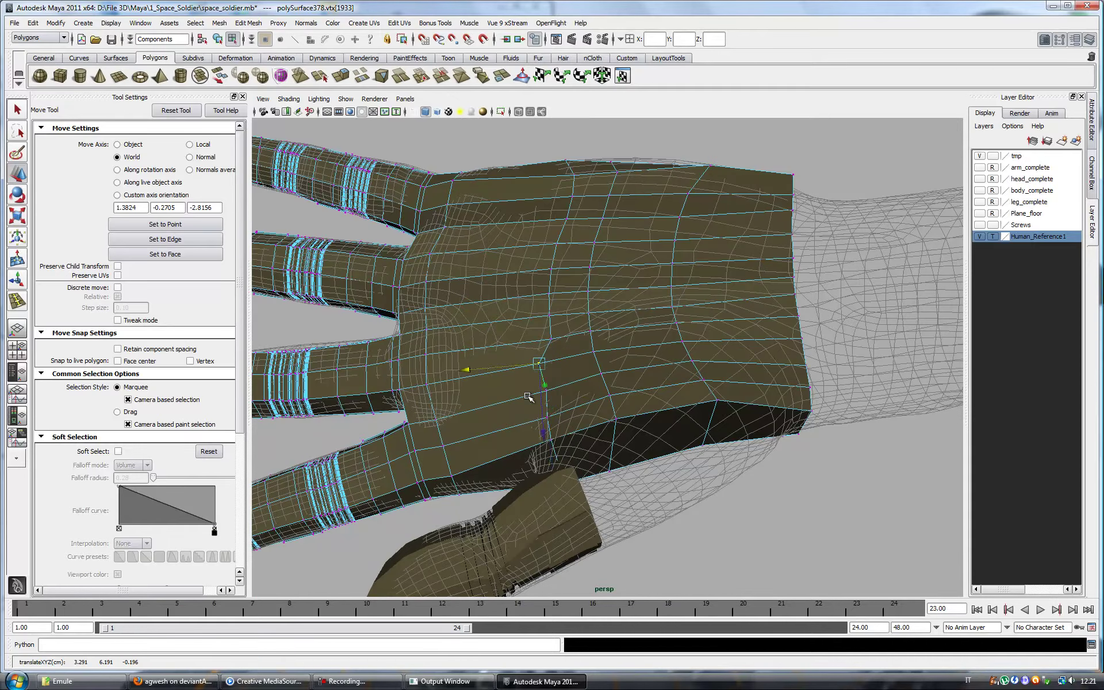
Step: Extrude the two thumb-side faces and pull the new edges down toward the thumb
key("q")
left_click(560, 349)
key("w")
mouse_move(560, 349)
left_mouse_down("alt")
mouse_move(745, 469)
mouse_move(710, 434)
mouse_move(552, 348)
mouse_move(665, 421)
mouse_move(575, 356)
left_mouse_up("alt")
key("F11")
left_click(552, 347)
key("ctrl+e")
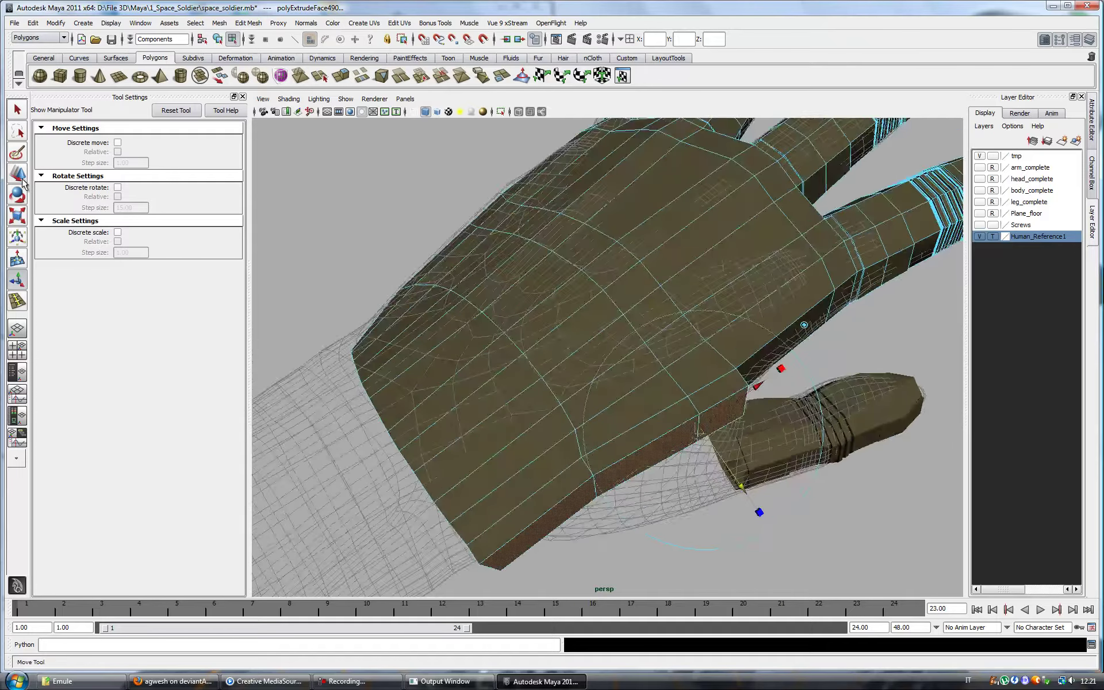
left_click_drag(517, 287, 370, 333, "alt")
right_click_drag(370, 332, 345, 316)
key("w")
left_click_drag(403, 345, 518, 460, "alt")
left_click(488, 518)
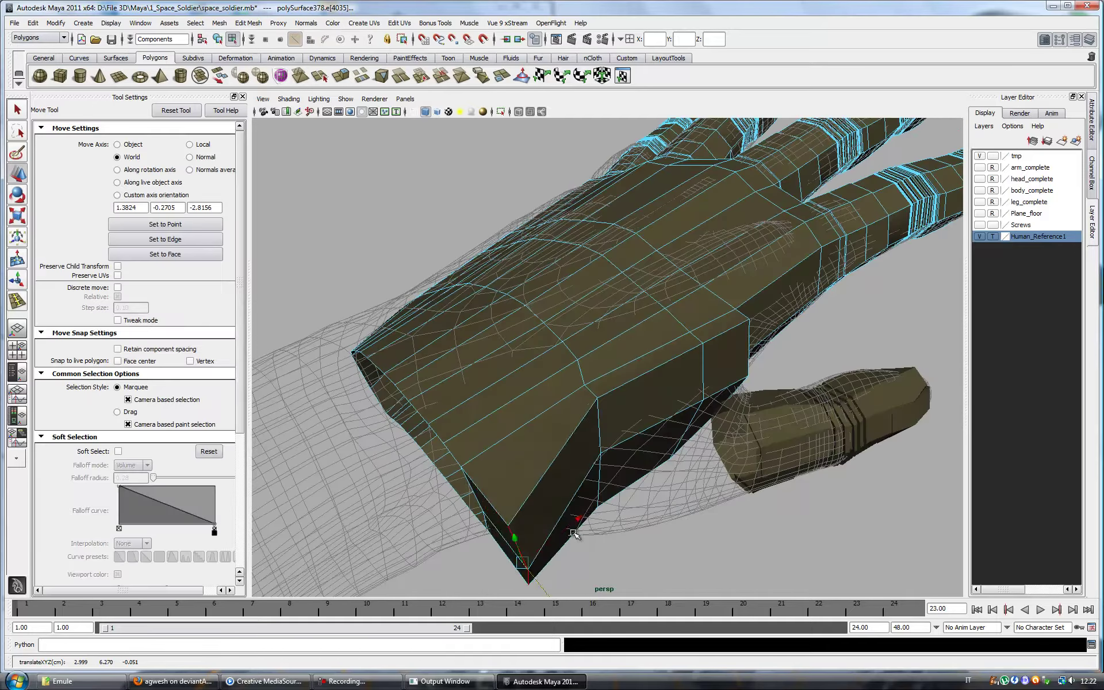
Step: Hide the reference mesh and select the vertical edge on the flange's side
left_click_drag(717, 457, 681, 535, "alt")
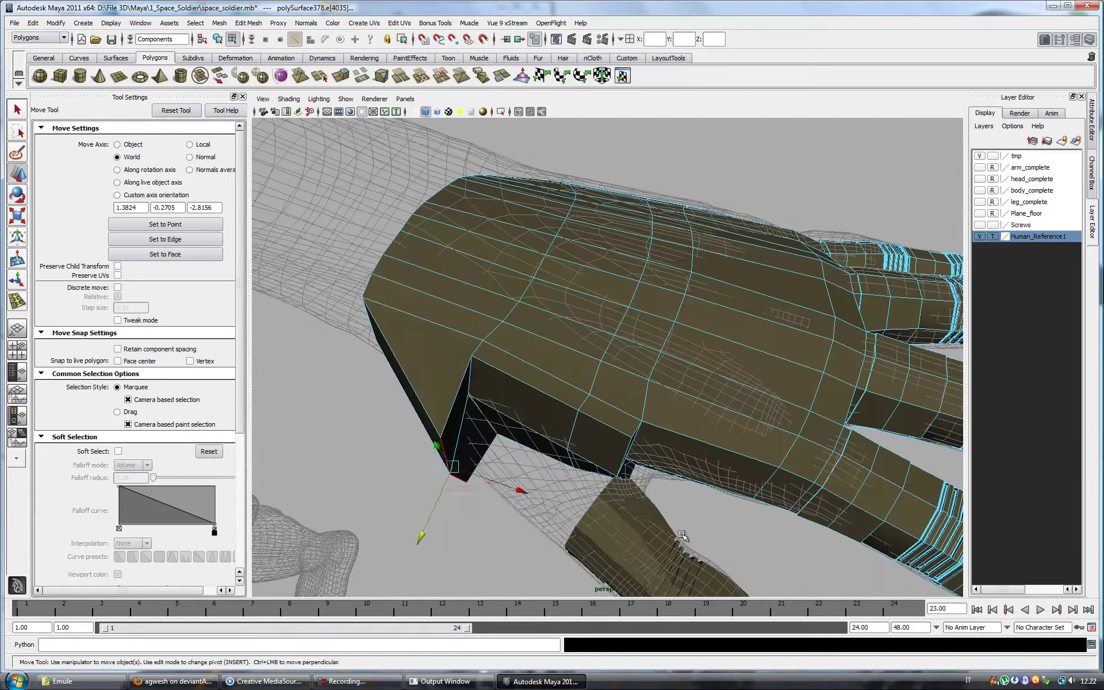
mouse_move(505, 541)
left_mouse_down("alt")
mouse_move(538, 506)
mouse_move(506, 506)
mouse_move(609, 452)
mouse_move(603, 435)
left_mouse_up("alt")
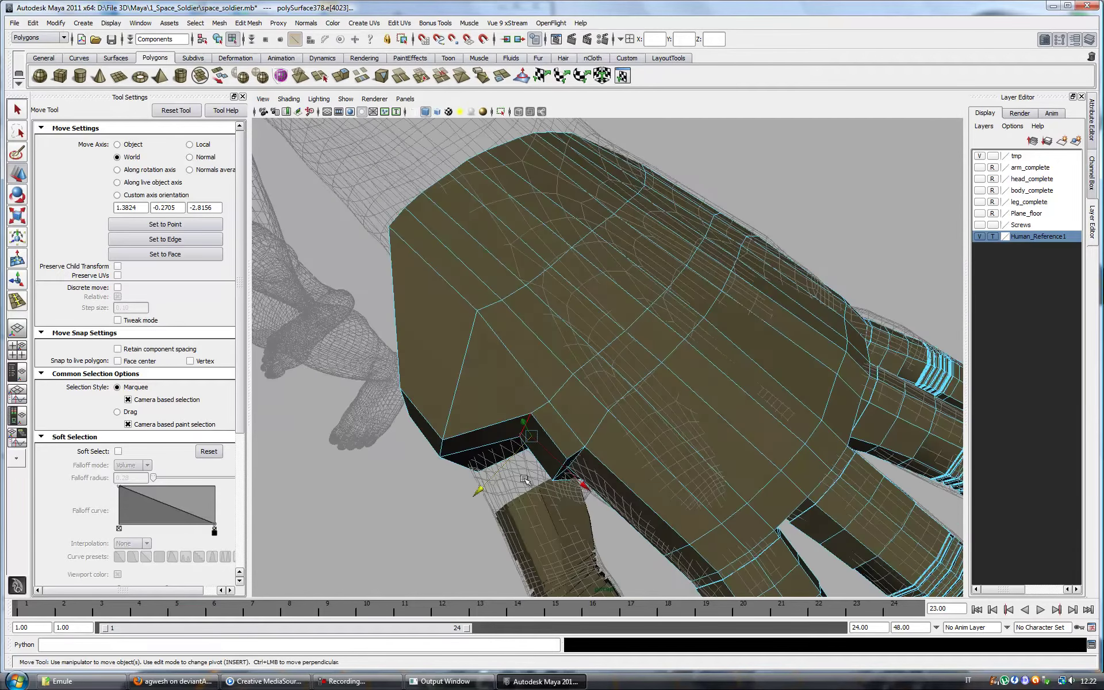
left_click_drag(557, 493, 542, 386, "alt")
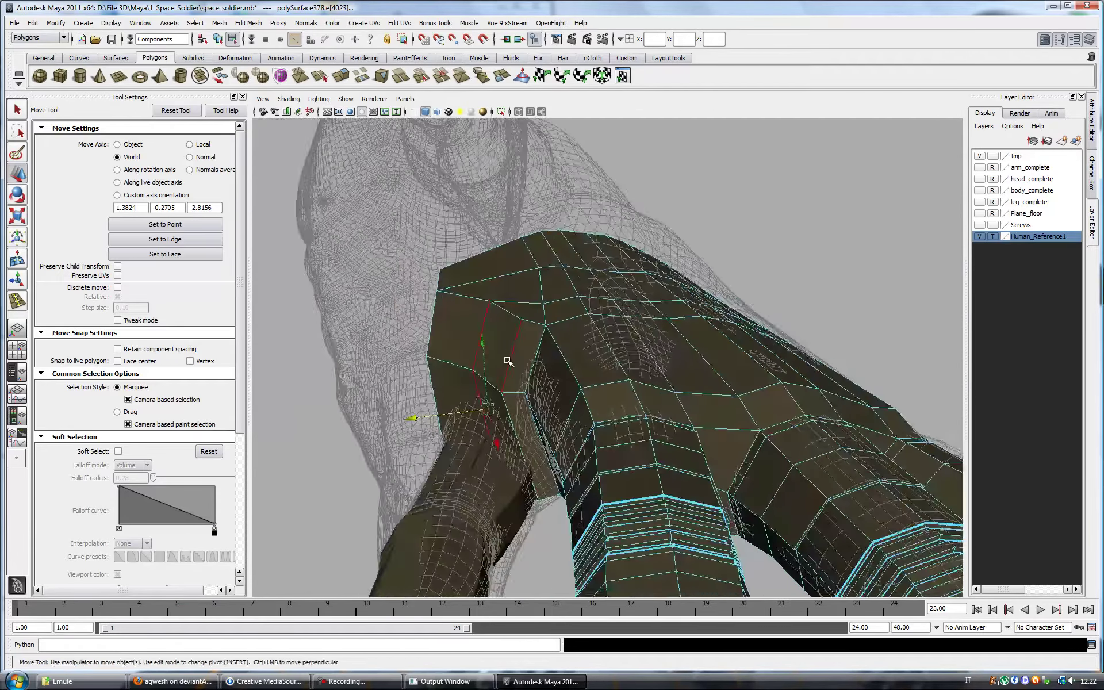
left_click_drag(454, 420, 682, 383, "alt")
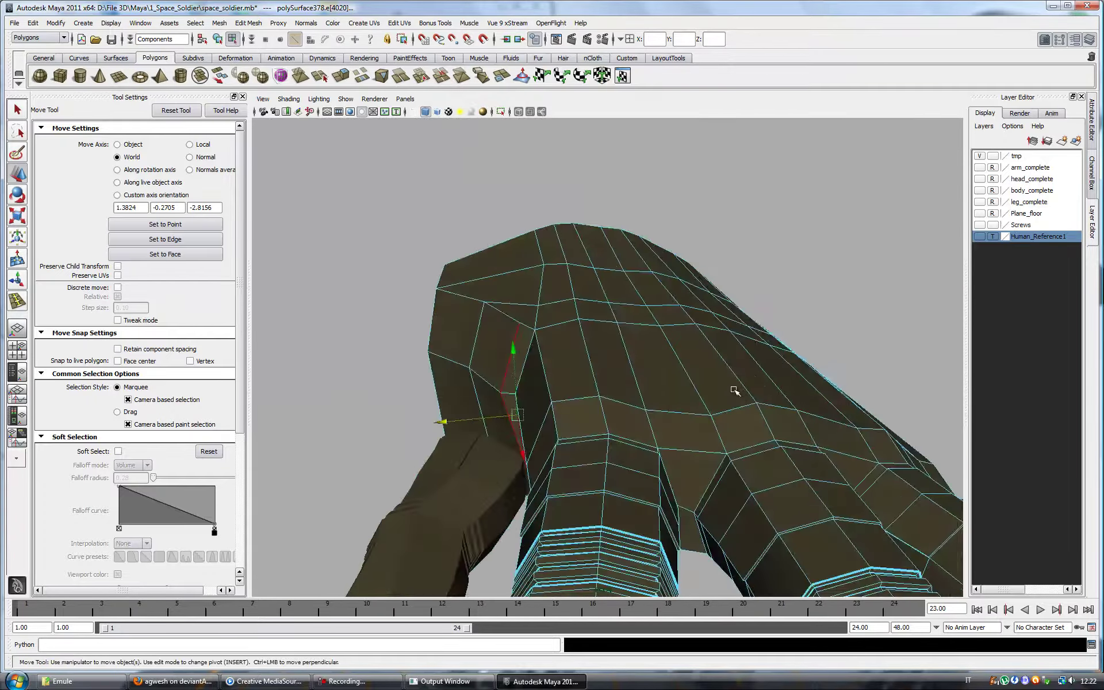
left_click(979, 236)
key("1")
key("q")
left_click_drag(684, 379, 665, 357, "alt")
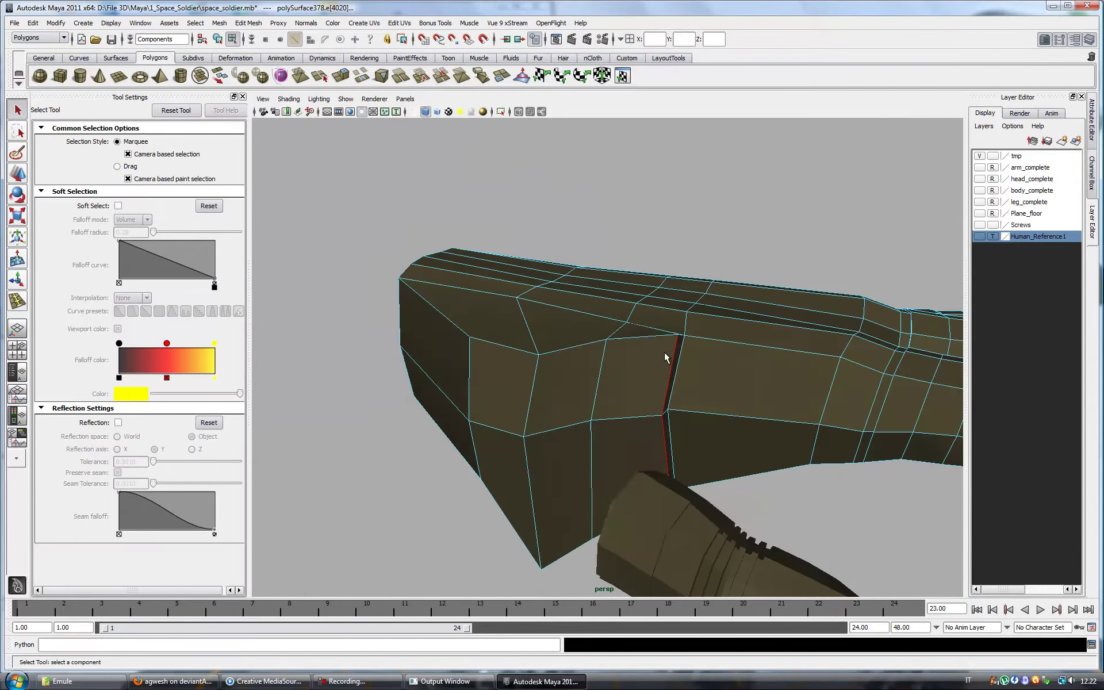
left_click(16, 174)
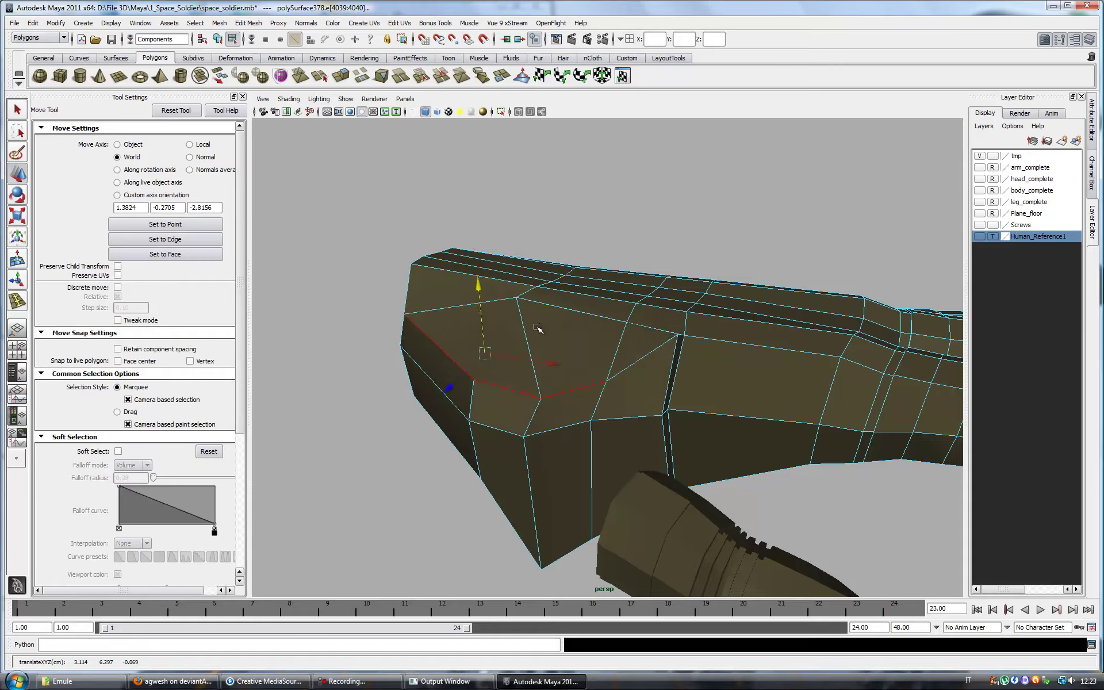
Step: Reshape the flange by moving its edges and vertices along the component axis
key("ctrl+z")
left_click_drag(538, 328, 622, 362, "alt")
right_click(622, 363)
mouse_move(742, 275)
left_mouse_down("alt")
mouse_move(707, 320)
mouse_move(580, 319)
mouse_move(611, 345)
mouse_move(531, 347)
left_mouse_up("alt")
key("F9")
left_click(181, 243)
left_click(561, 346)
left_click_drag(440, 386, 653, 402, "alt")
Step: Extrude the selected flange faces once more, checking the result from below the palm
left_click(979, 236)
mouse_move(718, 344)
left_mouse_down("alt")
mouse_move(800, 303)
mouse_move(753, 329)
left_mouse_up("alt")
key("ctrl+z")
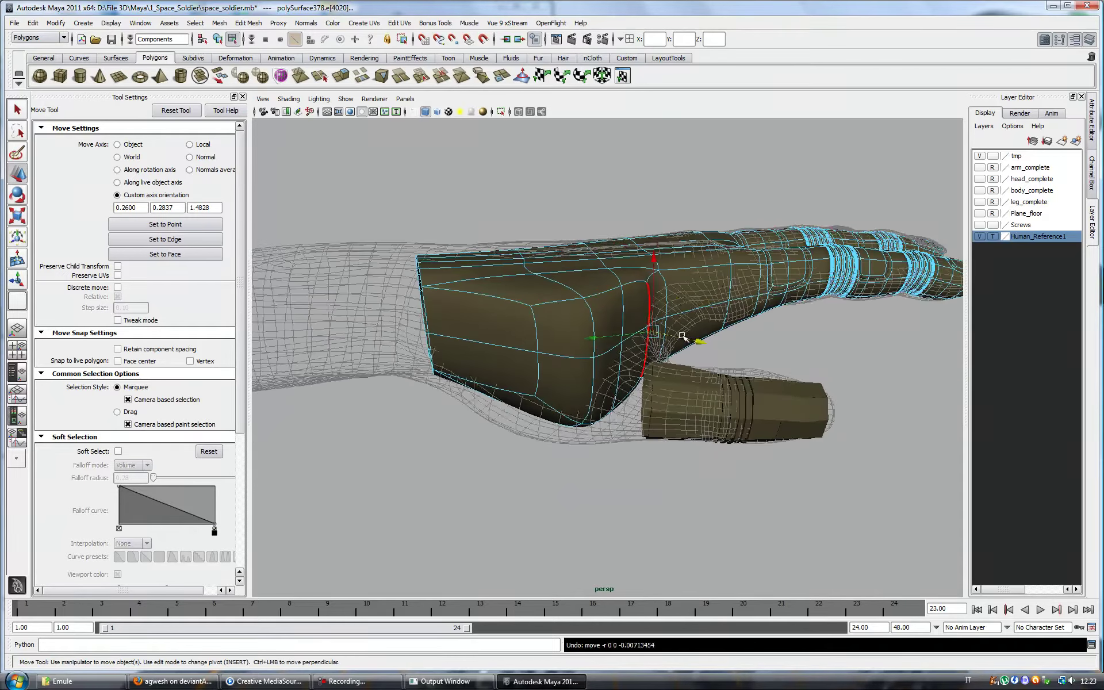
mouse_move(509, 350)
left_mouse_down("alt")
mouse_move(661, 412)
mouse_move(665, 427)
mouse_move(678, 397)
mouse_move(583, 427)
mouse_move(579, 402)
left_mouse_up("alt")
key("ctrl+e")
mouse_move(633, 375)
left_mouse_down("alt")
mouse_move(529, 382)
mouse_move(465, 320)
mouse_move(537, 363)
mouse_move(579, 406)
mouse_move(628, 308)
mouse_move(581, 345)
mouse_move(569, 338)
mouse_move(643, 343)
mouse_move(526, 397)
mouse_move(602, 370)
mouse_move(656, 391)
mouse_move(633, 383)
left_mouse_up("alt")
Step: Select an edge on the thumb-side flange and move it into place
right_click_drag(371, 292, 373, 279)
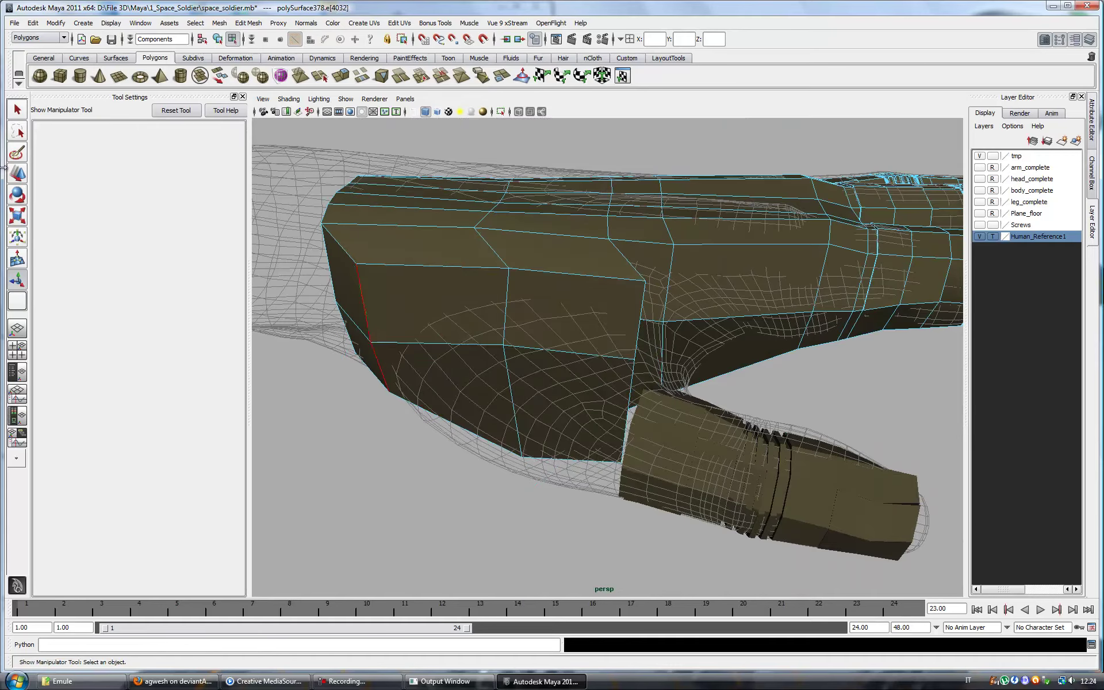
key("w")
left_click_drag(518, 344, 758, 566, "alt")
mouse_move(702, 393)
left_mouse_down("alt")
mouse_move(451, 463)
mouse_move(537, 439)
mouse_move(502, 343)
left_mouse_up("alt")
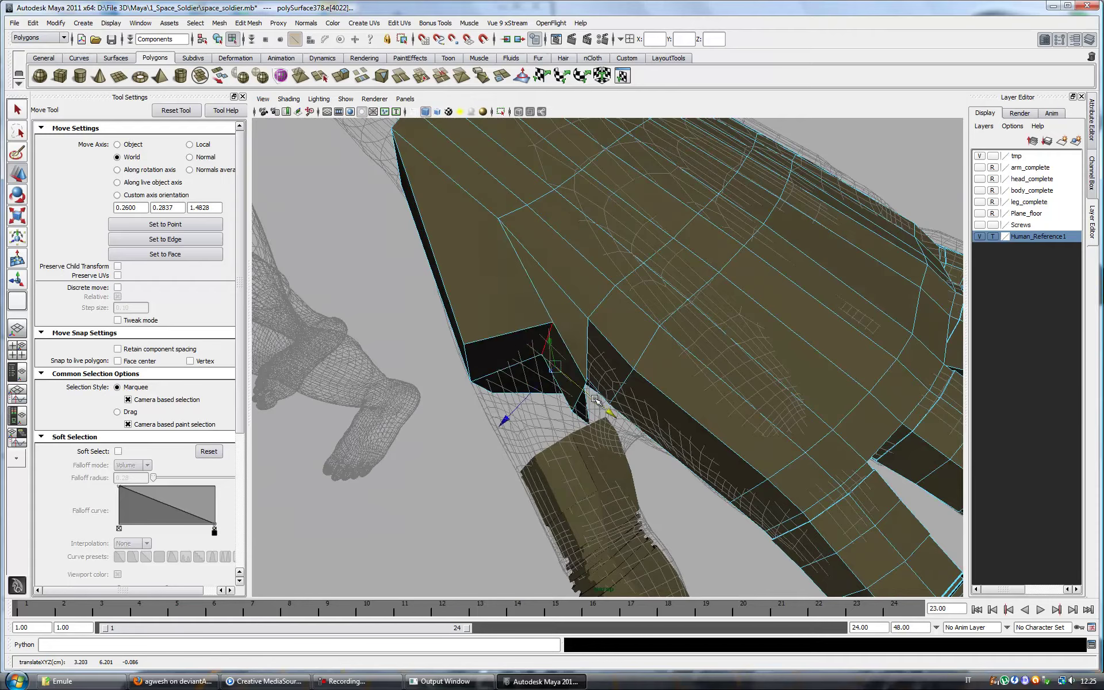
mouse_move(484, 414)
left_mouse_down("alt")
mouse_move(641, 409)
mouse_move(574, 435)
mouse_move(527, 377)
mouse_move(672, 357)
mouse_move(826, 271)
left_mouse_up("alt")
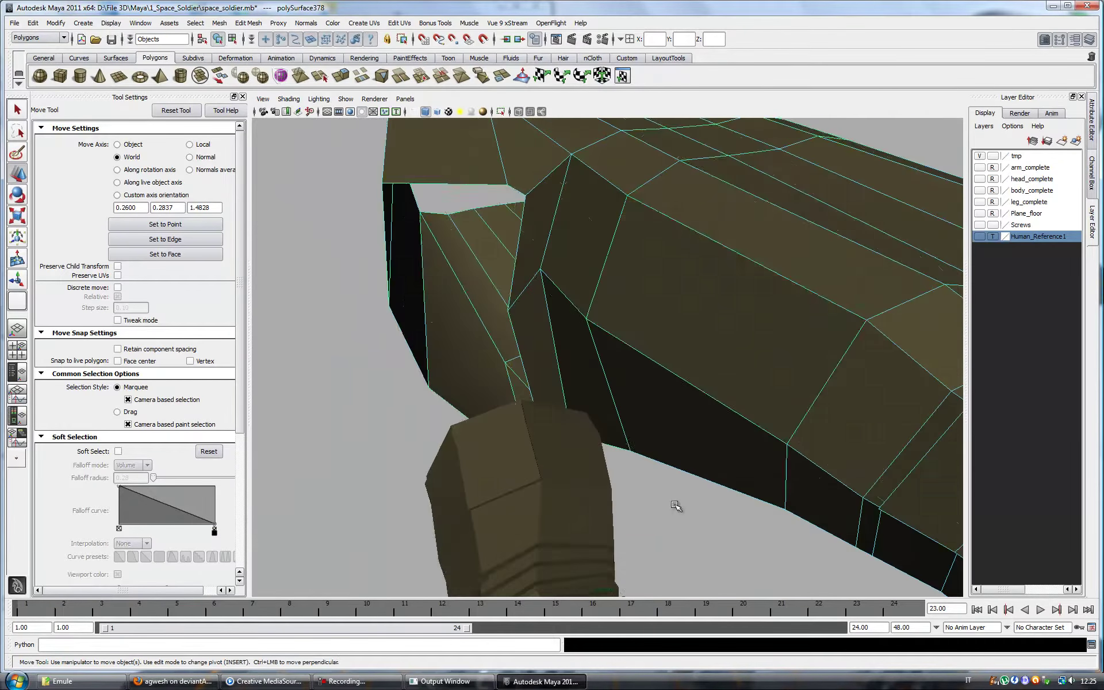
Step: Select the glove plate mesh and inspect the gap at the thumb joint
key("F8")
left_click(587, 364)
key("t")
mouse_move(586, 365)
left_mouse_down("alt")
mouse_move(702, 397)
mouse_move(519, 328)
left_mouse_up("alt")
right_click(660, 414)
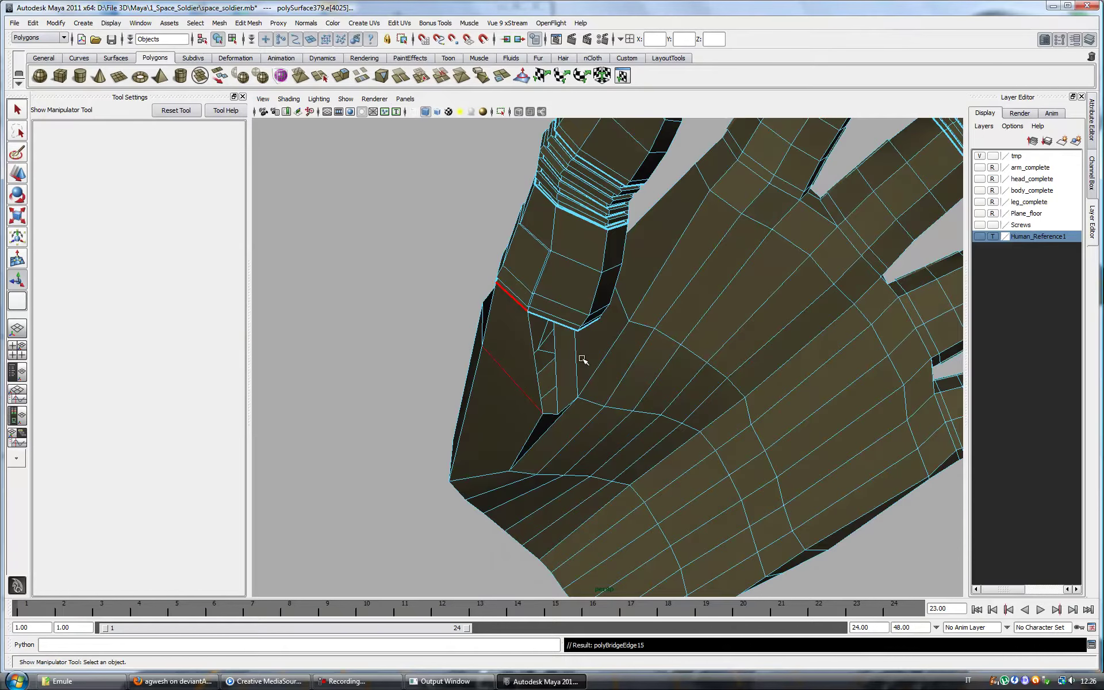
left_click_drag(583, 359, 569, 304, "alt")
Step: Append a filler face across the thumb-joint gap with the Append to Polygon Tool
left_click(248, 23)
left_click(262, 83)
key("Return")
key("y")
mouse_move(670, 425)
left_mouse_down("alt")
mouse_move(680, 424)
mouse_move(665, 413)
mouse_move(670, 387)
mouse_move(335, 360)
left_mouse_up("alt")
key("Return")
mouse_move(536, 442)
left_mouse_down("alt")
mouse_move(569, 424)
mouse_move(570, 377)
left_mouse_up("alt")
key("y")
mouse_move(576, 447)
left_mouse_down("alt")
mouse_move(572, 463)
mouse_move(569, 454)
left_mouse_up("alt")
Step: Append more polygons spanning the remaining open edges of the thumb-joint gap
key("q")
key("y")
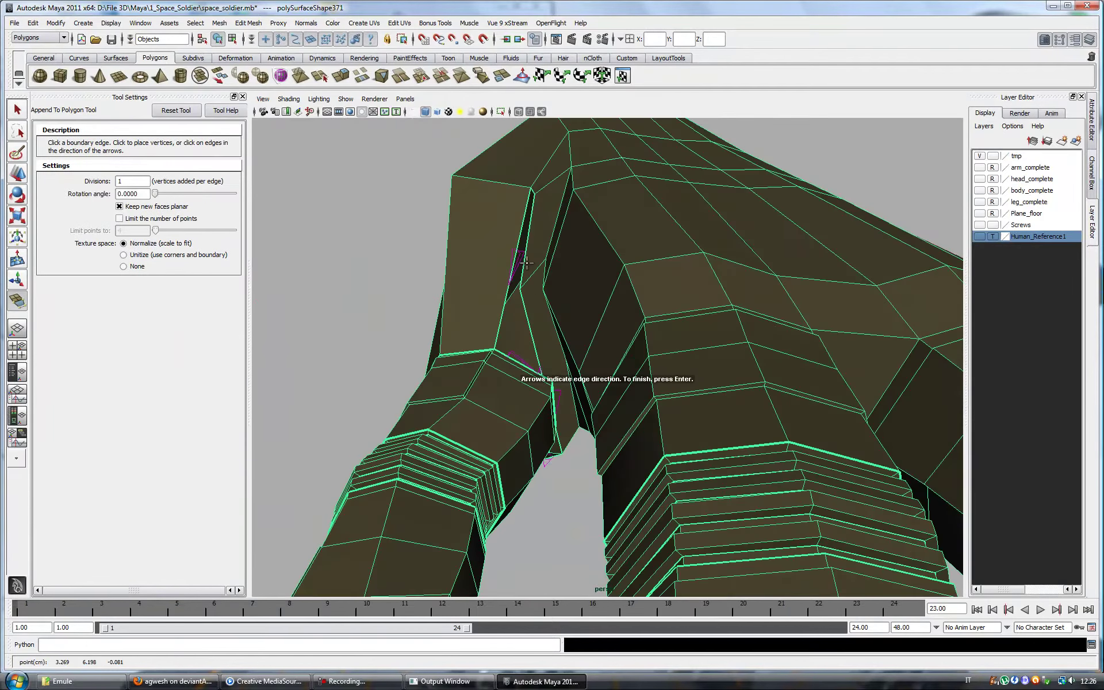
left_click(523, 268)
mouse_move(524, 268)
left_mouse_down("alt")
mouse_move(529, 315)
mouse_move(537, 308)
mouse_move(553, 333)
mouse_move(538, 314)
mouse_move(562, 313)
mouse_move(546, 316)
mouse_move(512, 259)
left_mouse_up("alt")
key("q")
left_click(248, 23)
left_click(272, 300)
mouse_move(546, 322)
left_mouse_down("alt")
mouse_move(583, 305)
mouse_move(551, 322)
mouse_move(605, 370)
mouse_move(575, 384)
left_mouse_up("alt")
left_click(248, 23)
left_click(279, 76)
left_click_drag(594, 463, 550, 400, "alt")
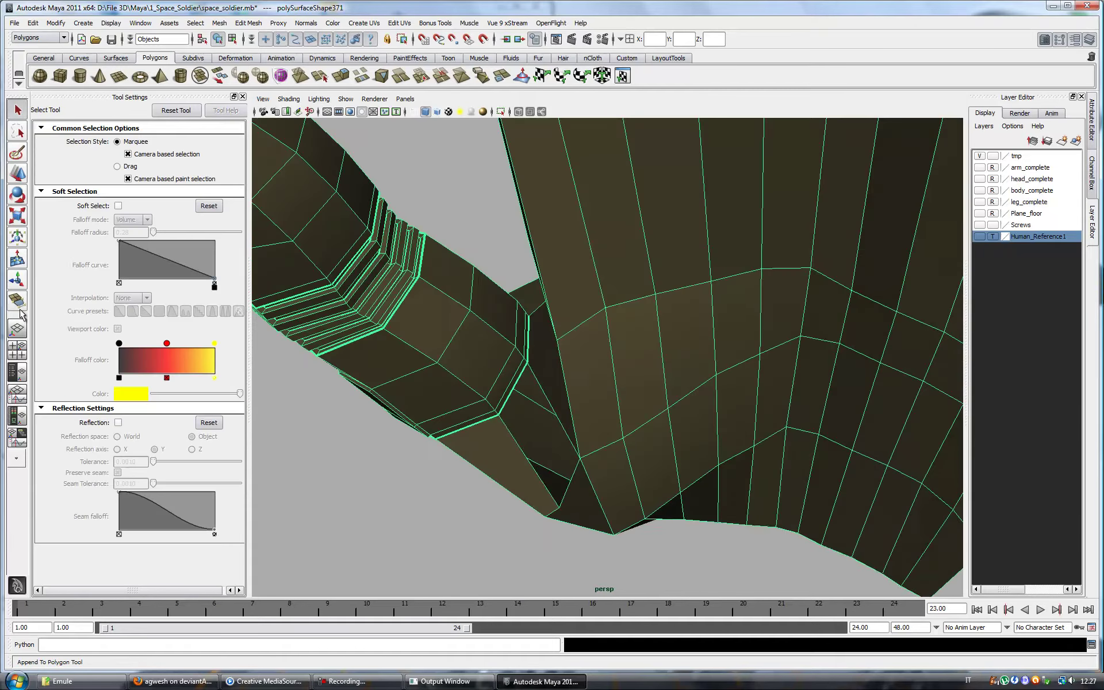
key("Return")
key("q")
scroll(572, 472, "up", 5)
mouse_move(562, 456)
right_mouse_down()
mouse_move(563, 483)
mouse_move(531, 428)
right_mouse_up()
left_click_drag(495, 362, 627, 415, "alt")
key("w")
scroll(604, 350, "up", 3)
right_click(580, 290)
left_click(248, 23)
left_click(270, 74)
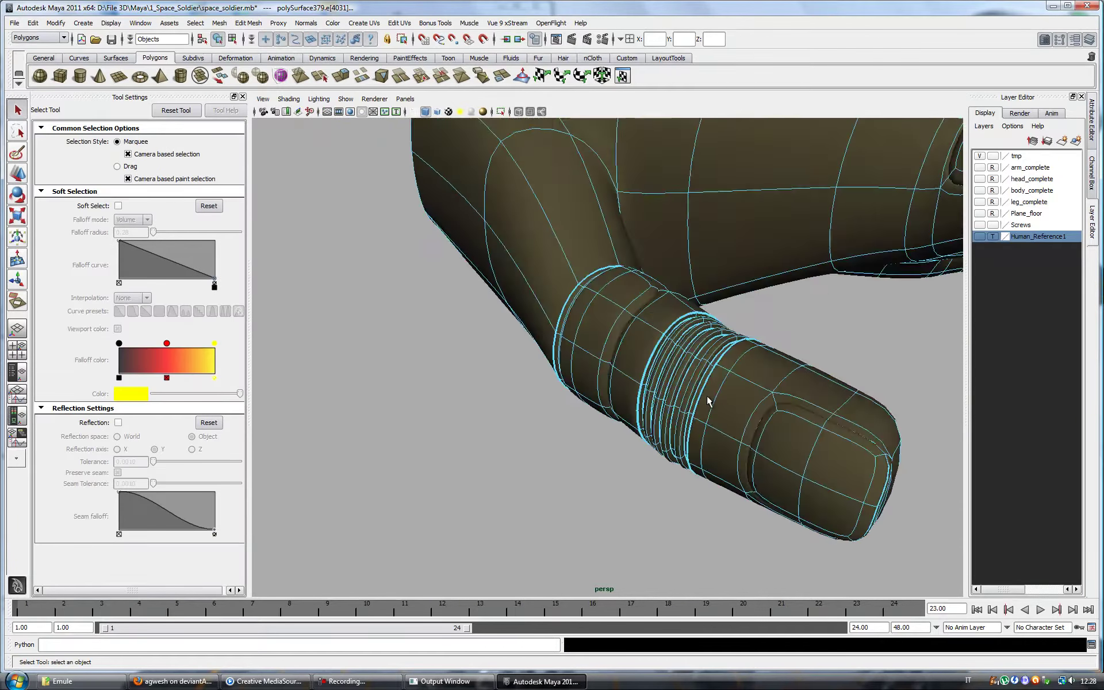
left_click_drag(707, 400, 674, 368, "alt")
mouse_move(845, 302)
left_mouse_down("alt")
mouse_move(777, 289)
mouse_move(793, 264)
mouse_move(752, 267)
left_mouse_up("alt")
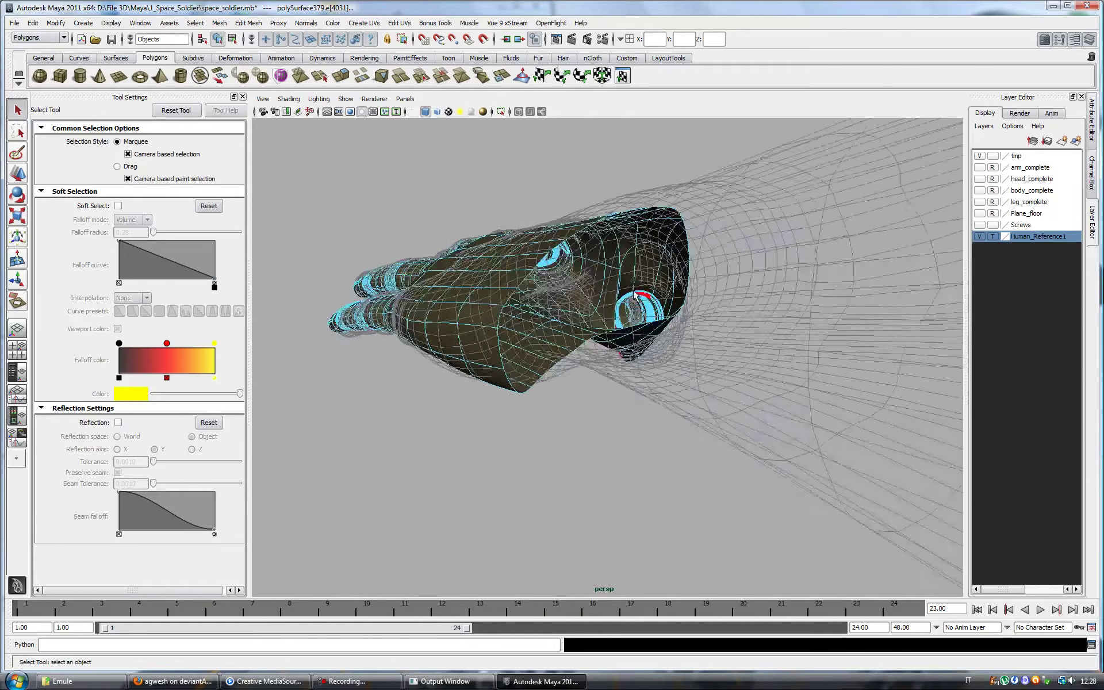
mouse_move(634, 296)
left_mouse_down("alt")
mouse_move(559, 149)
mouse_move(601, 261)
left_mouse_up("alt")
key("w")
left_click_drag(601, 176, 509, 384, "alt")
mouse_move(595, 414)
left_mouse_down("alt")
mouse_move(650, 354)
mouse_move(561, 384)
left_mouse_up("alt")
Step: In vertex mode, inspect the thumb base and knuckles from several angles, clearing the selection
right_click(561, 384)
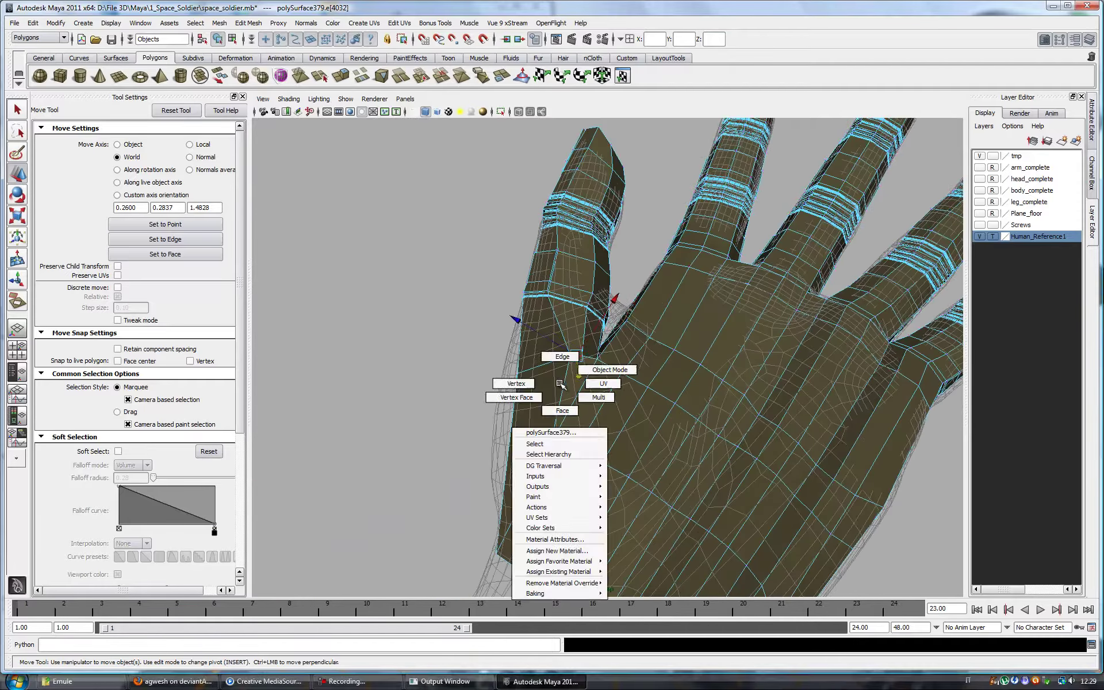
mouse_move(490, 319)
left_mouse_down("alt")
mouse_move(571, 420)
mouse_move(623, 452)
mouse_move(674, 454)
mouse_move(650, 421)
mouse_move(669, 374)
left_mouse_up("alt")
left_click_drag(594, 379, 577, 378, "alt")
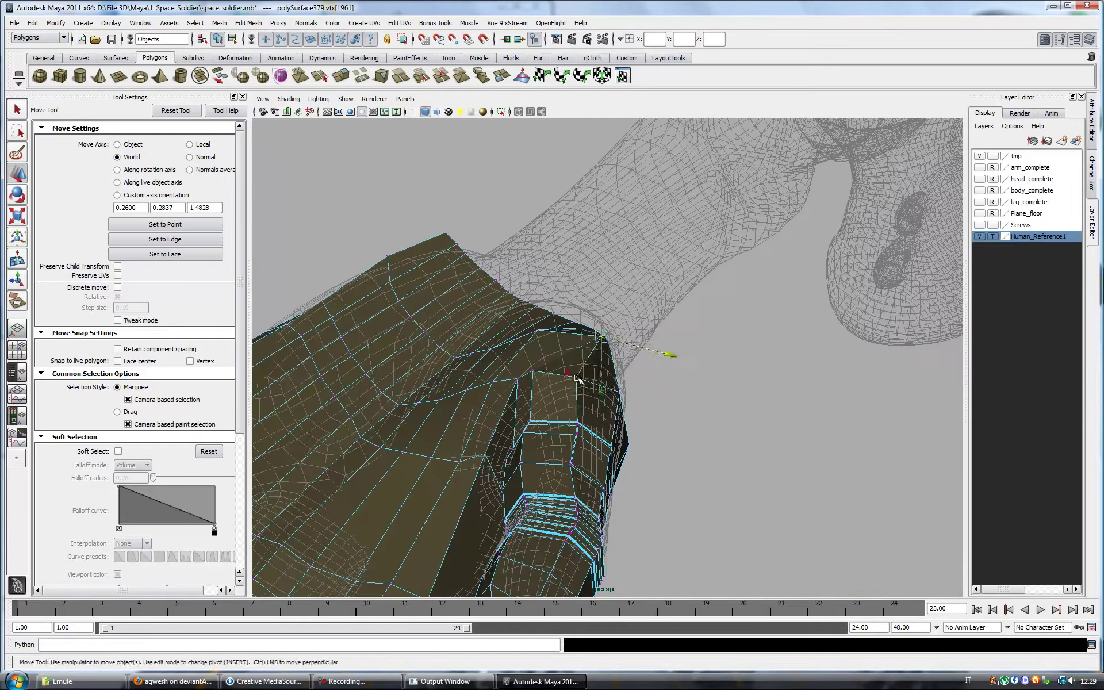
mouse_move(665, 390)
left_mouse_down("alt")
mouse_move(652, 382)
mouse_move(645, 411)
mouse_move(697, 431)
mouse_move(592, 419)
mouse_move(495, 370)
mouse_move(788, 287)
mouse_move(726, 316)
left_mouse_up("alt")
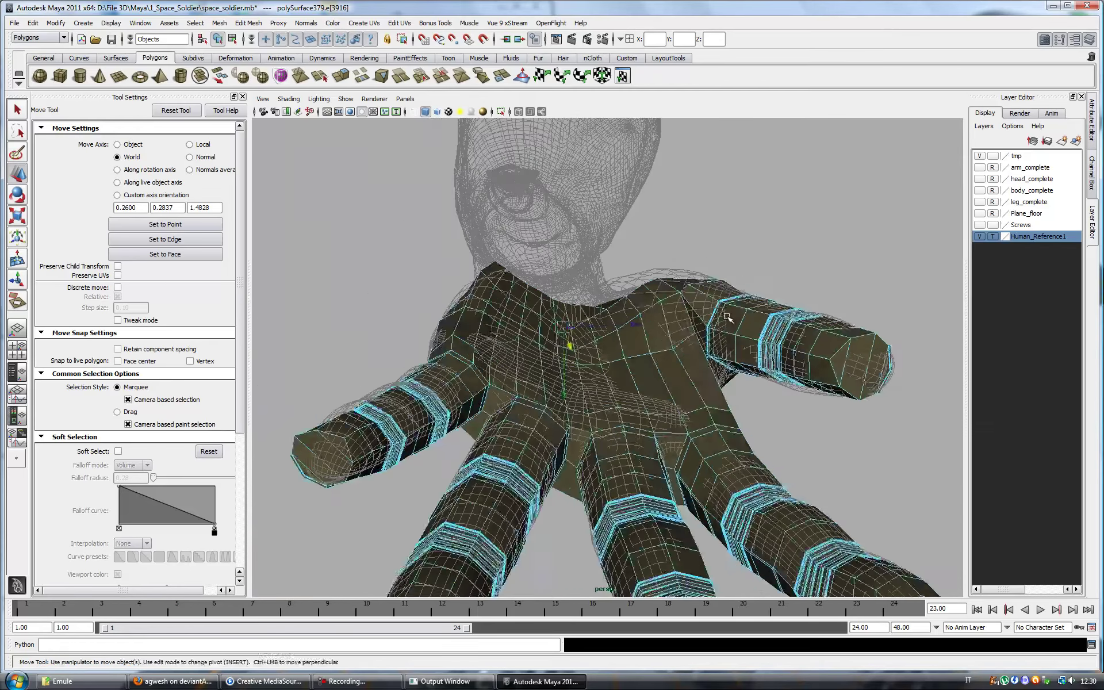
left_click(844, 276)
mouse_move(844, 276)
left_mouse_down("alt")
mouse_move(701, 327)
mouse_move(711, 342)
mouse_move(775, 348)
left_mouse_up("alt")
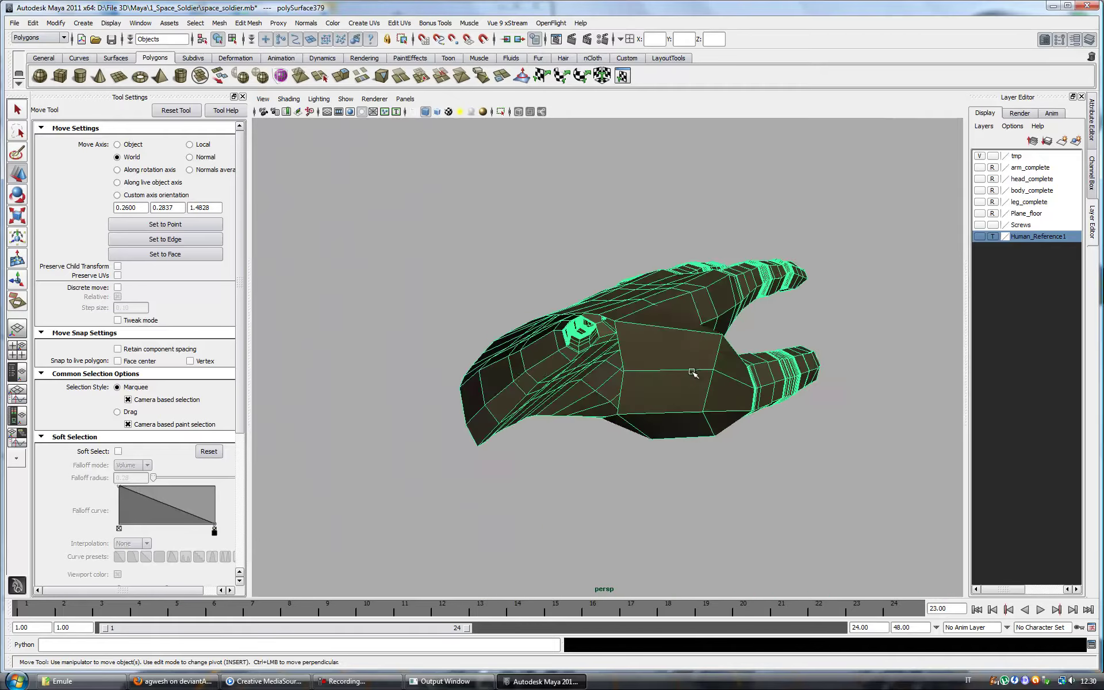
left_click_drag(627, 412, 629, 285, "alt")
mouse_move(688, 406)
left_mouse_down("alt")
mouse_move(738, 364)
mouse_move(730, 371)
left_mouse_up("alt")
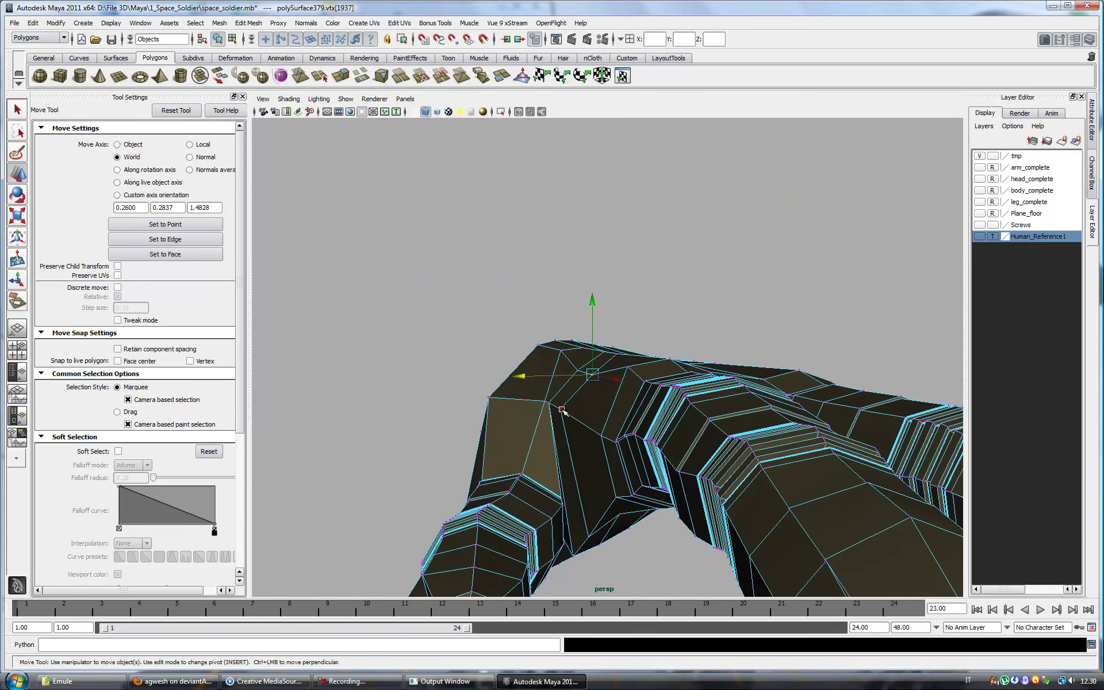
mouse_move(573, 429)
left_mouse_down("alt")
mouse_move(625, 439)
mouse_move(673, 421)
left_mouse_up("alt")
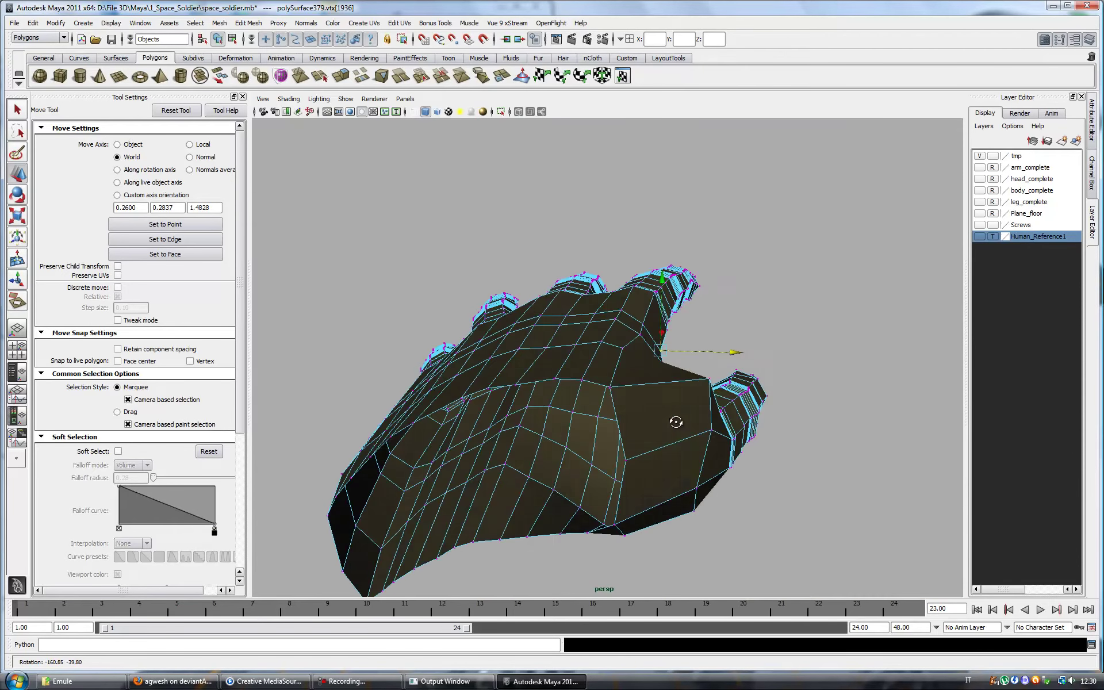